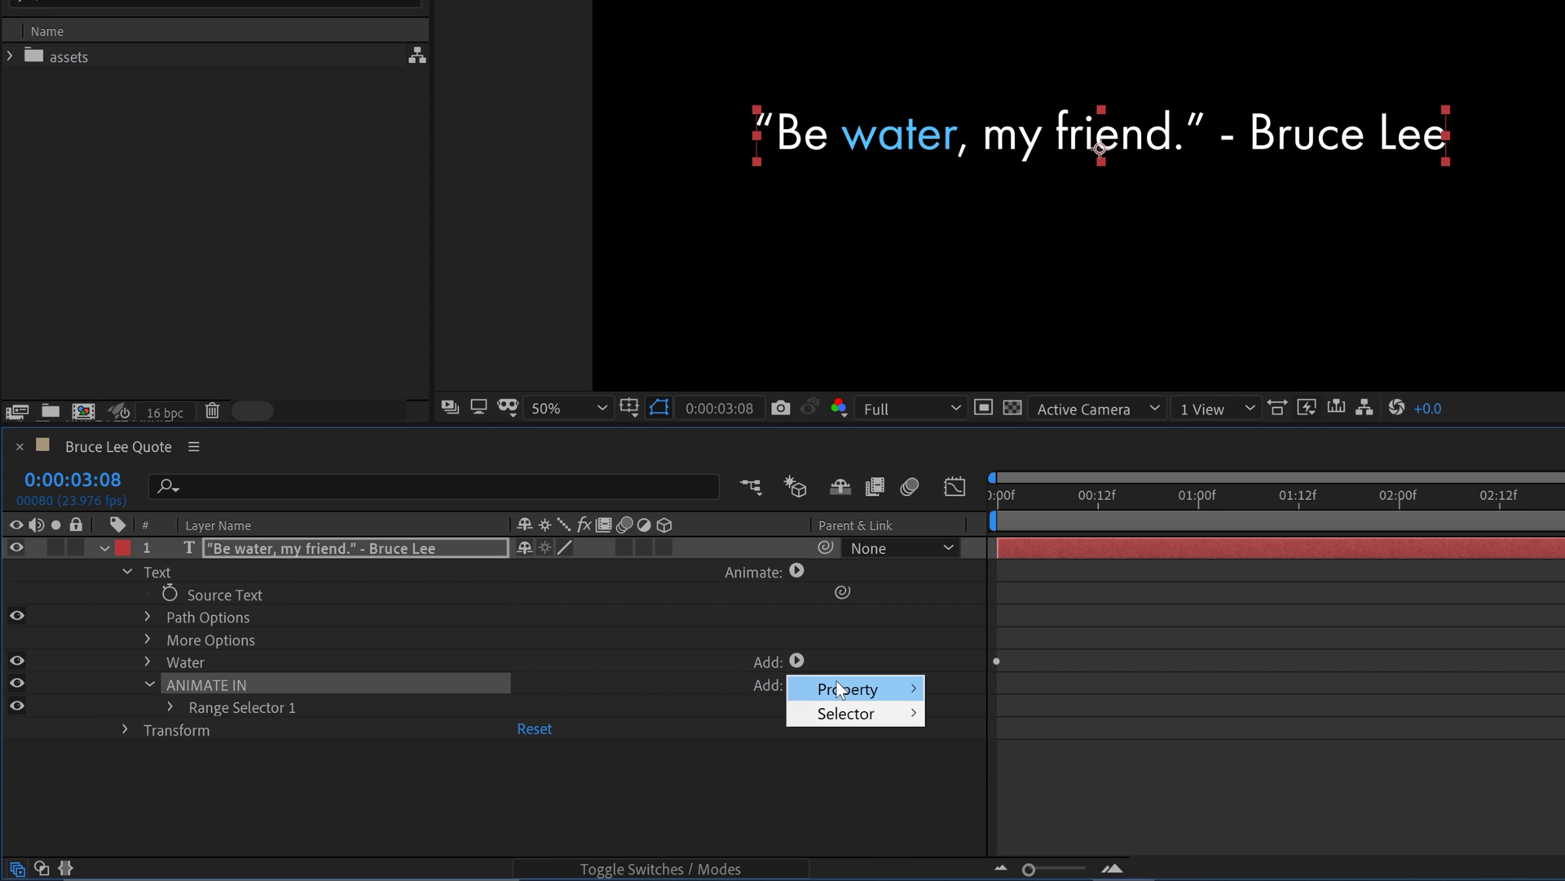
# - Add a Position property to the ANIMATE IN animator
pyautogui.moveTo(838, 687)
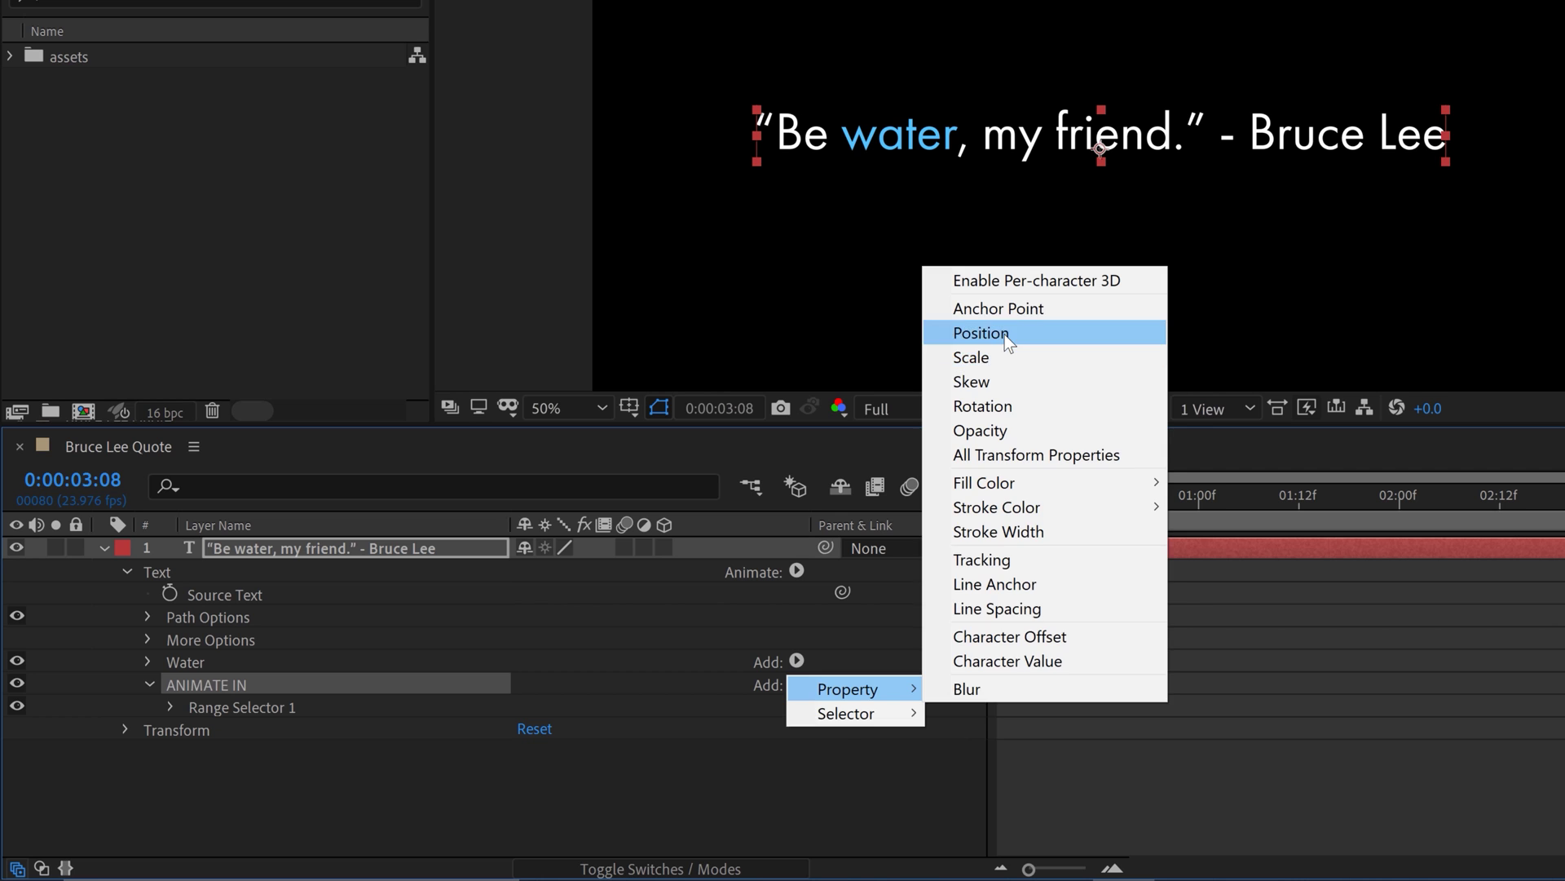
pyautogui.click(1004, 334)
pyautogui.click(797, 684)
pyautogui.moveTo(807, 687)
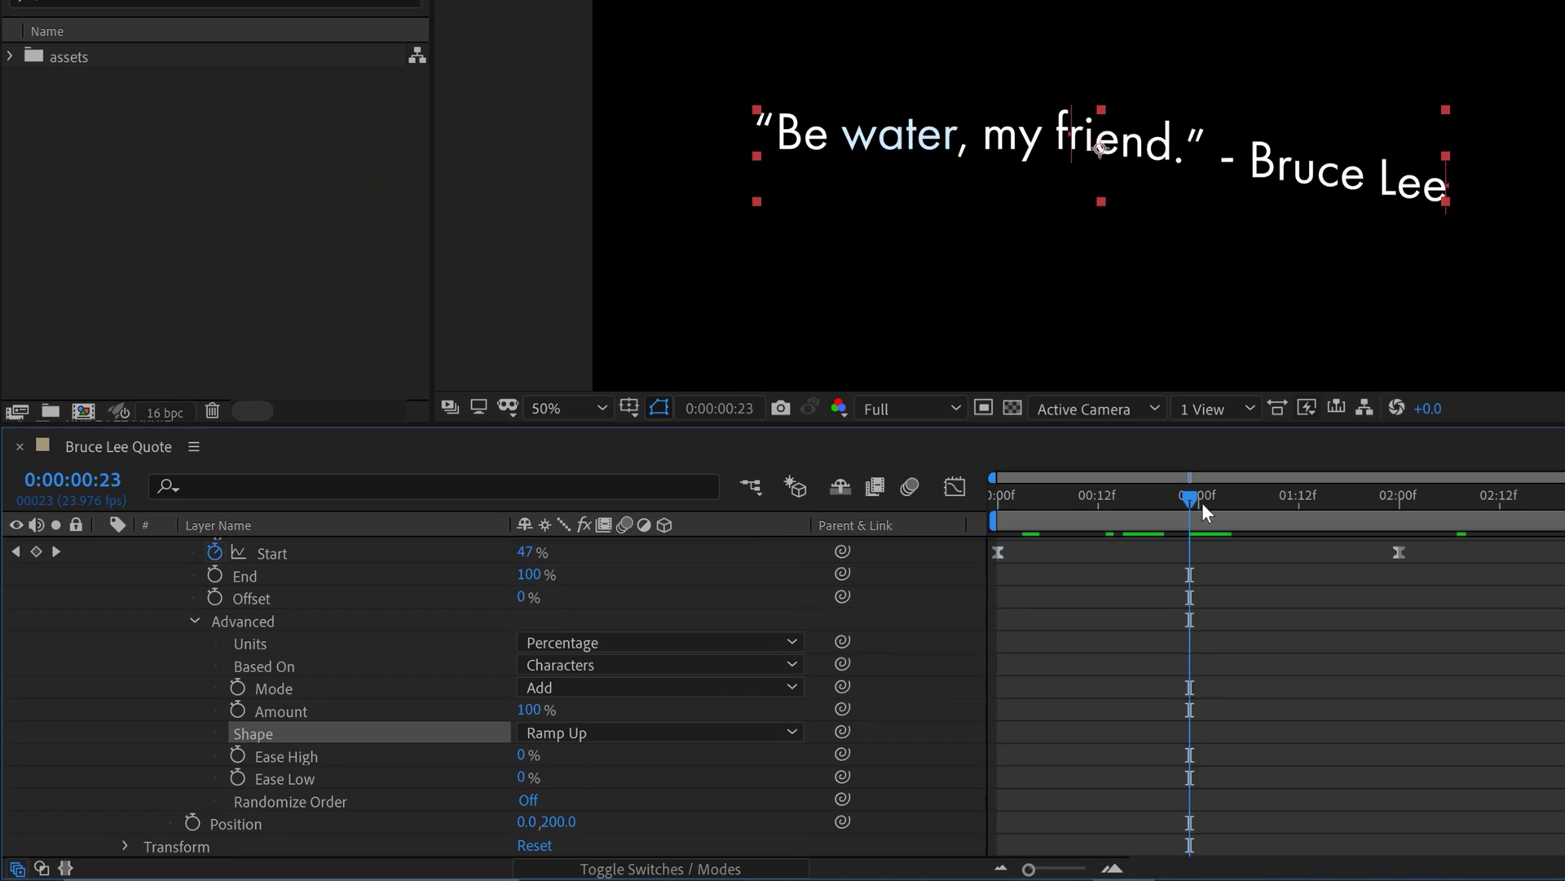
# - Apply easing to the Offset keyframes
pyautogui.rightClick(998, 664)
pyautogui.moveTo(1141, 647)
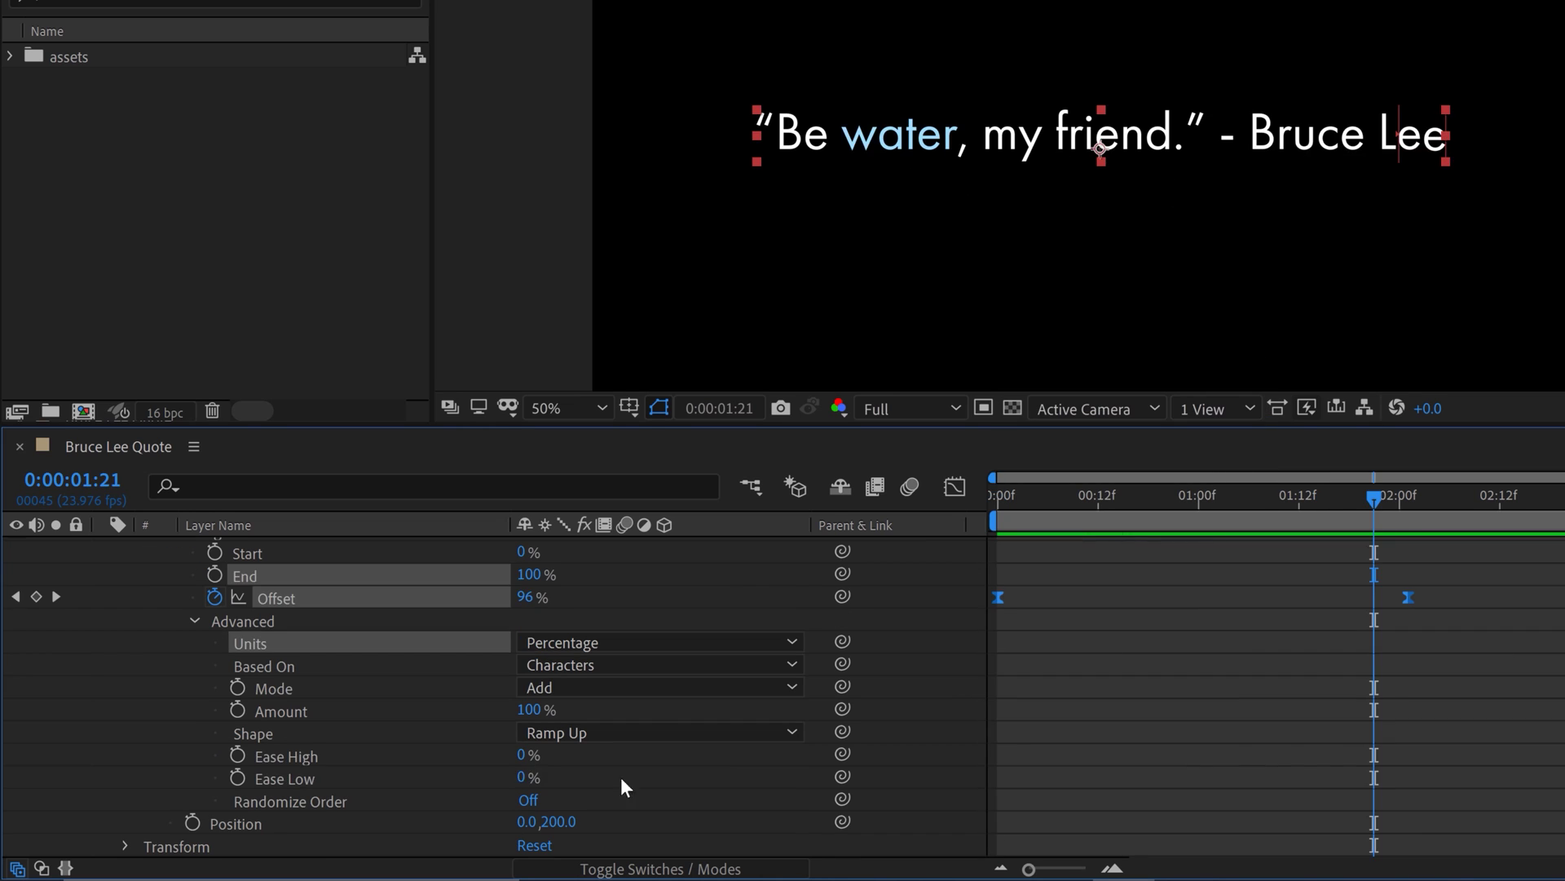
pyautogui.click(284, 778)
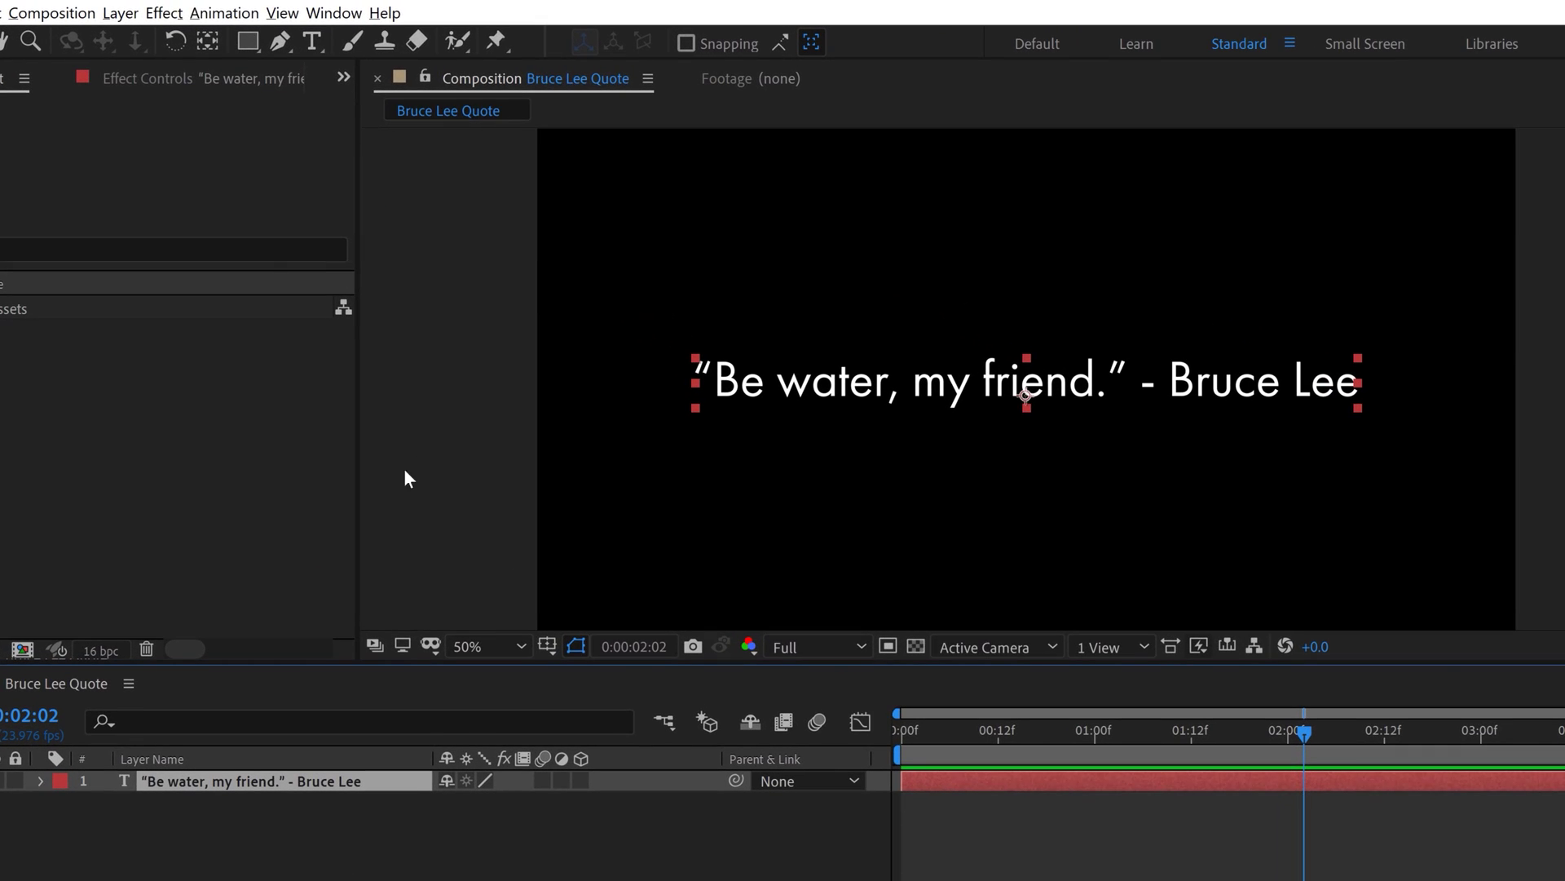
# - Add a Range Selector animator to the quote text and rename Animator 1 to Water
pyautogui.click(235, 14)
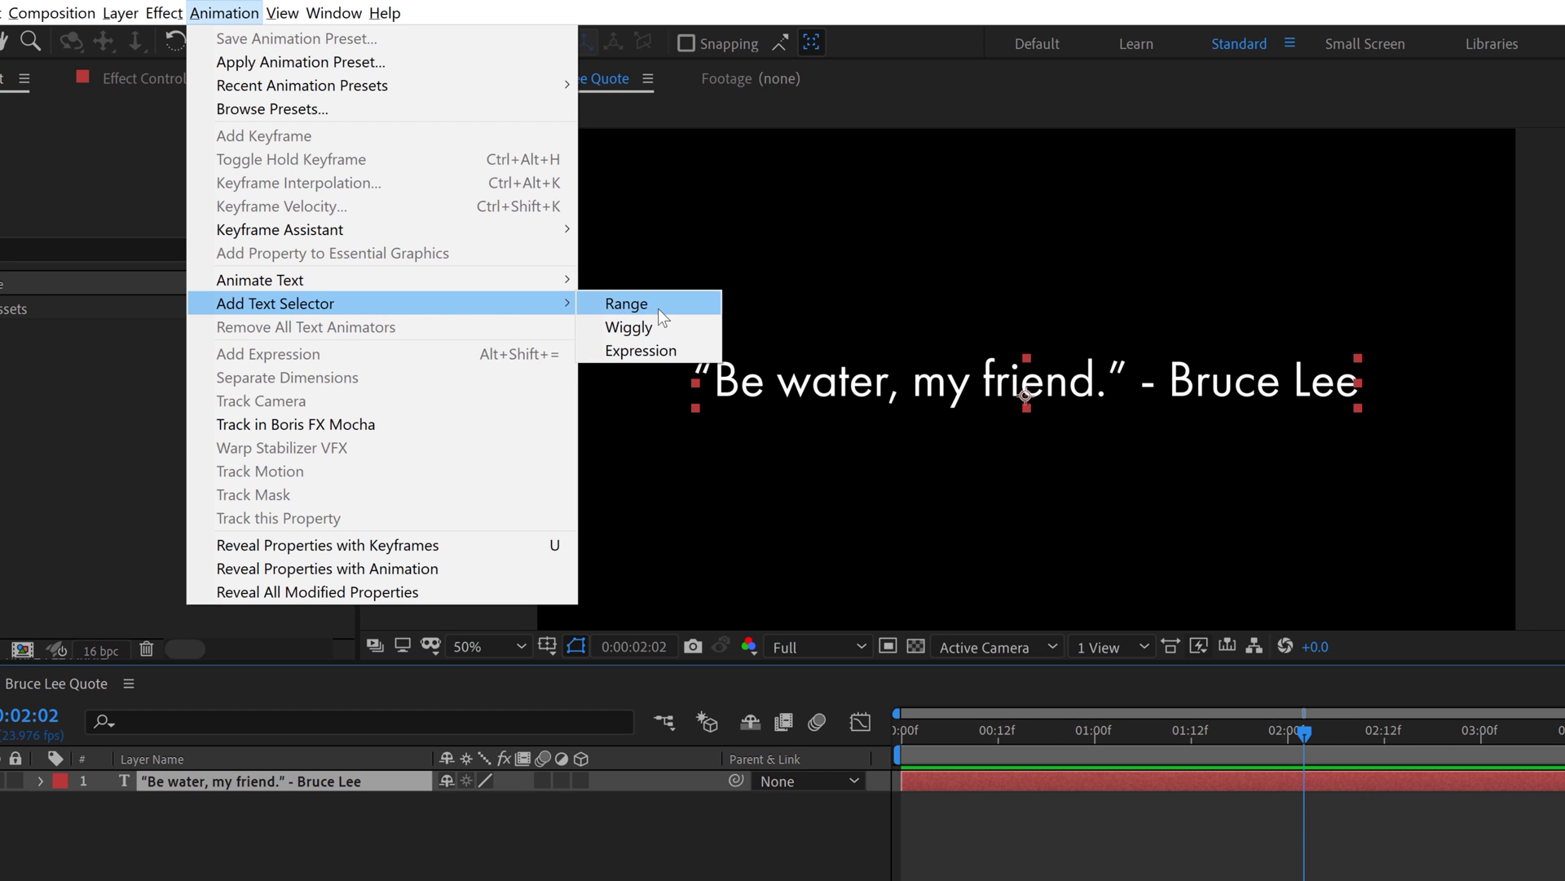
pyautogui.click(659, 305)
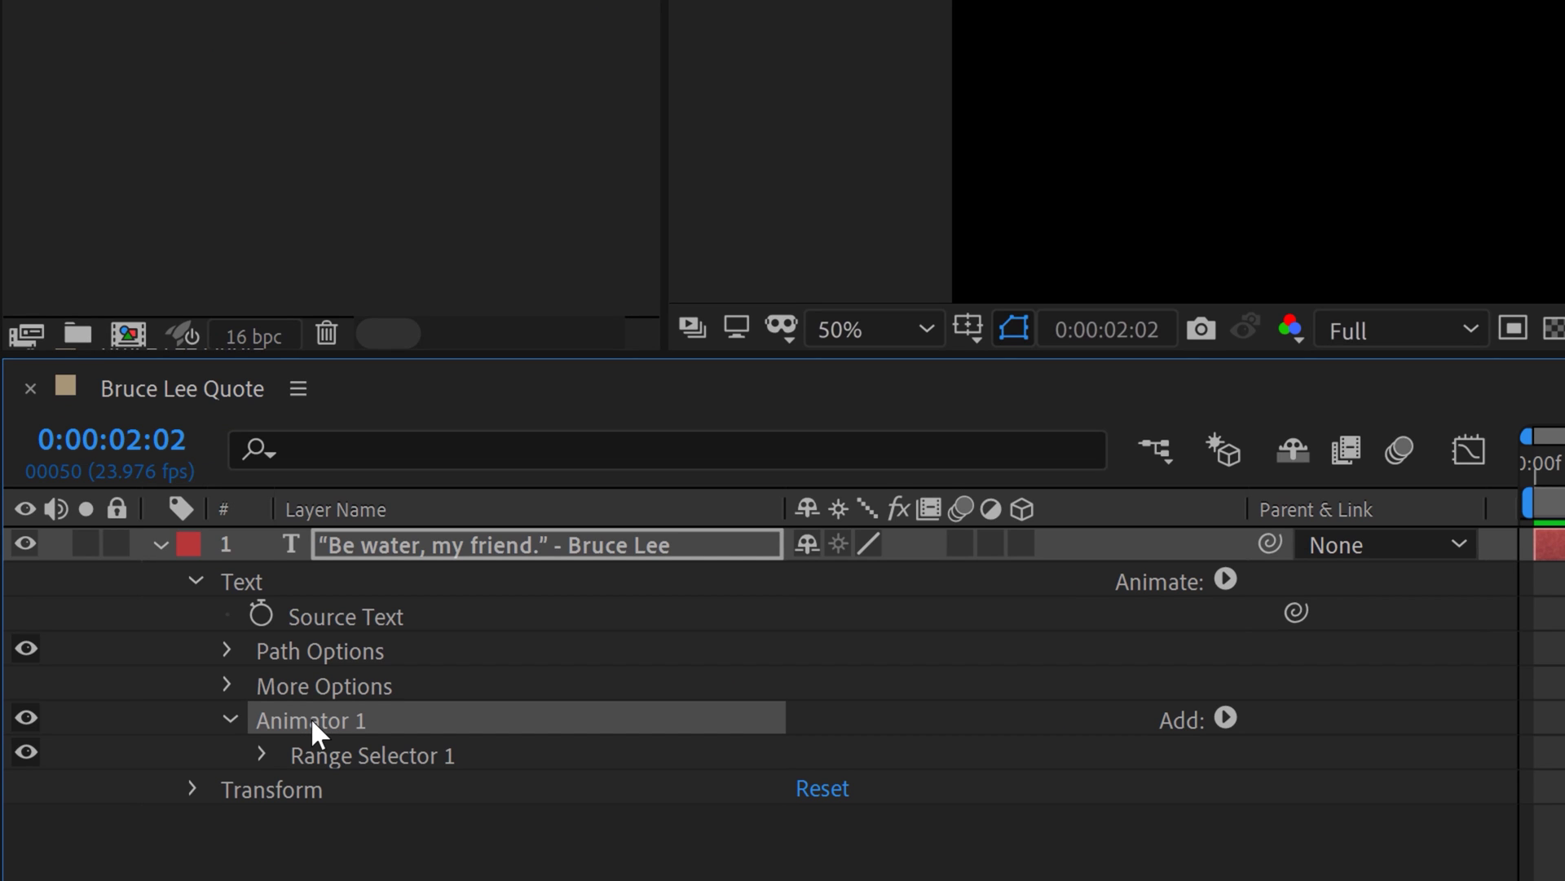
pyautogui.press('Return')
pyautogui.write('Water')
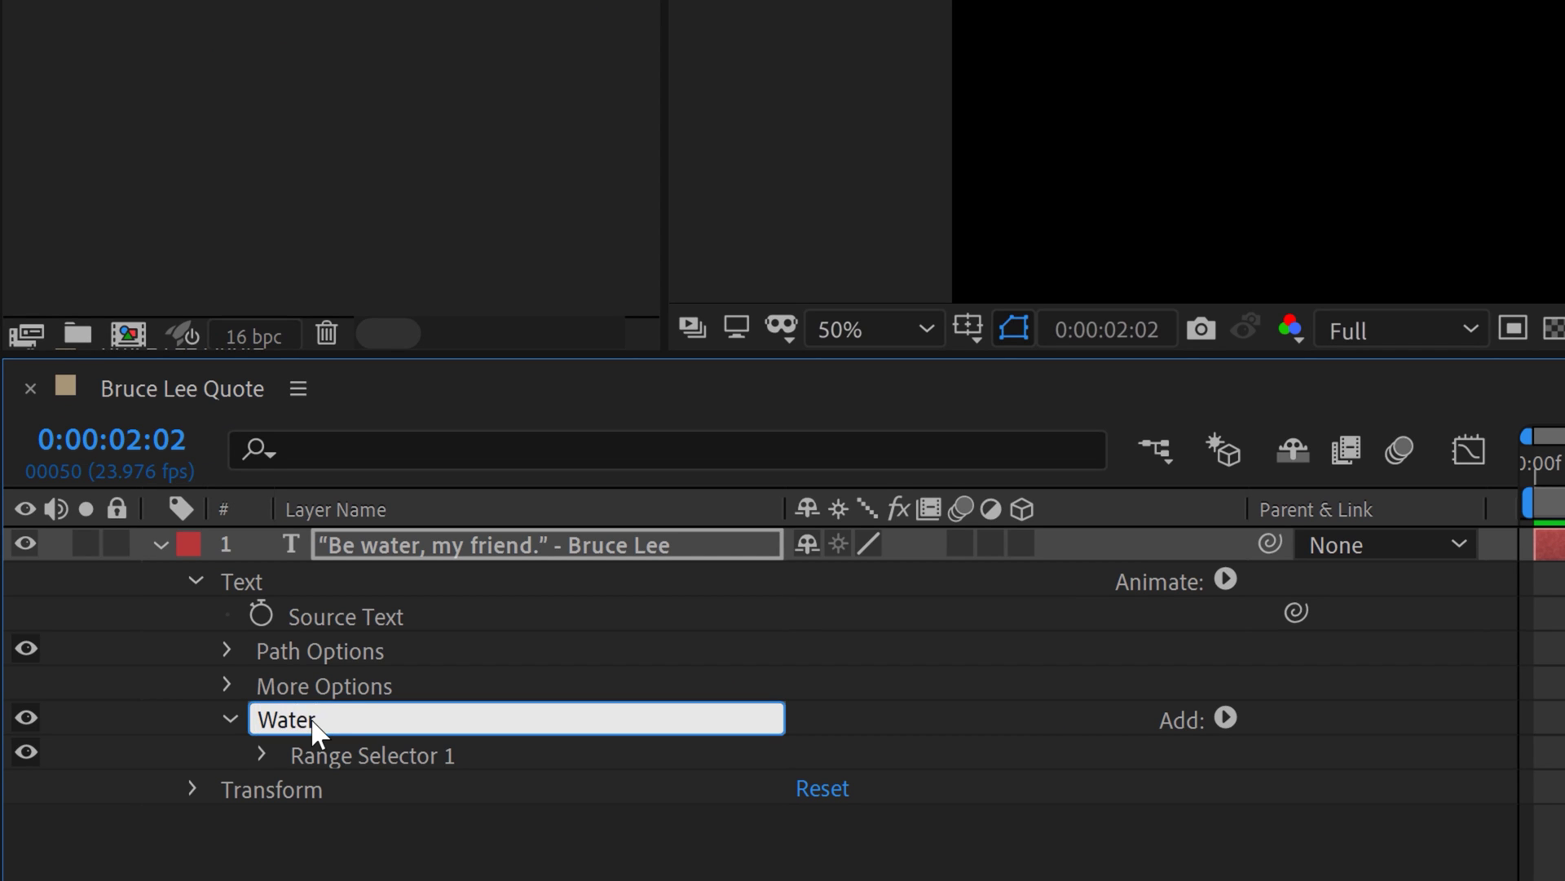
pyautogui.press('Return')
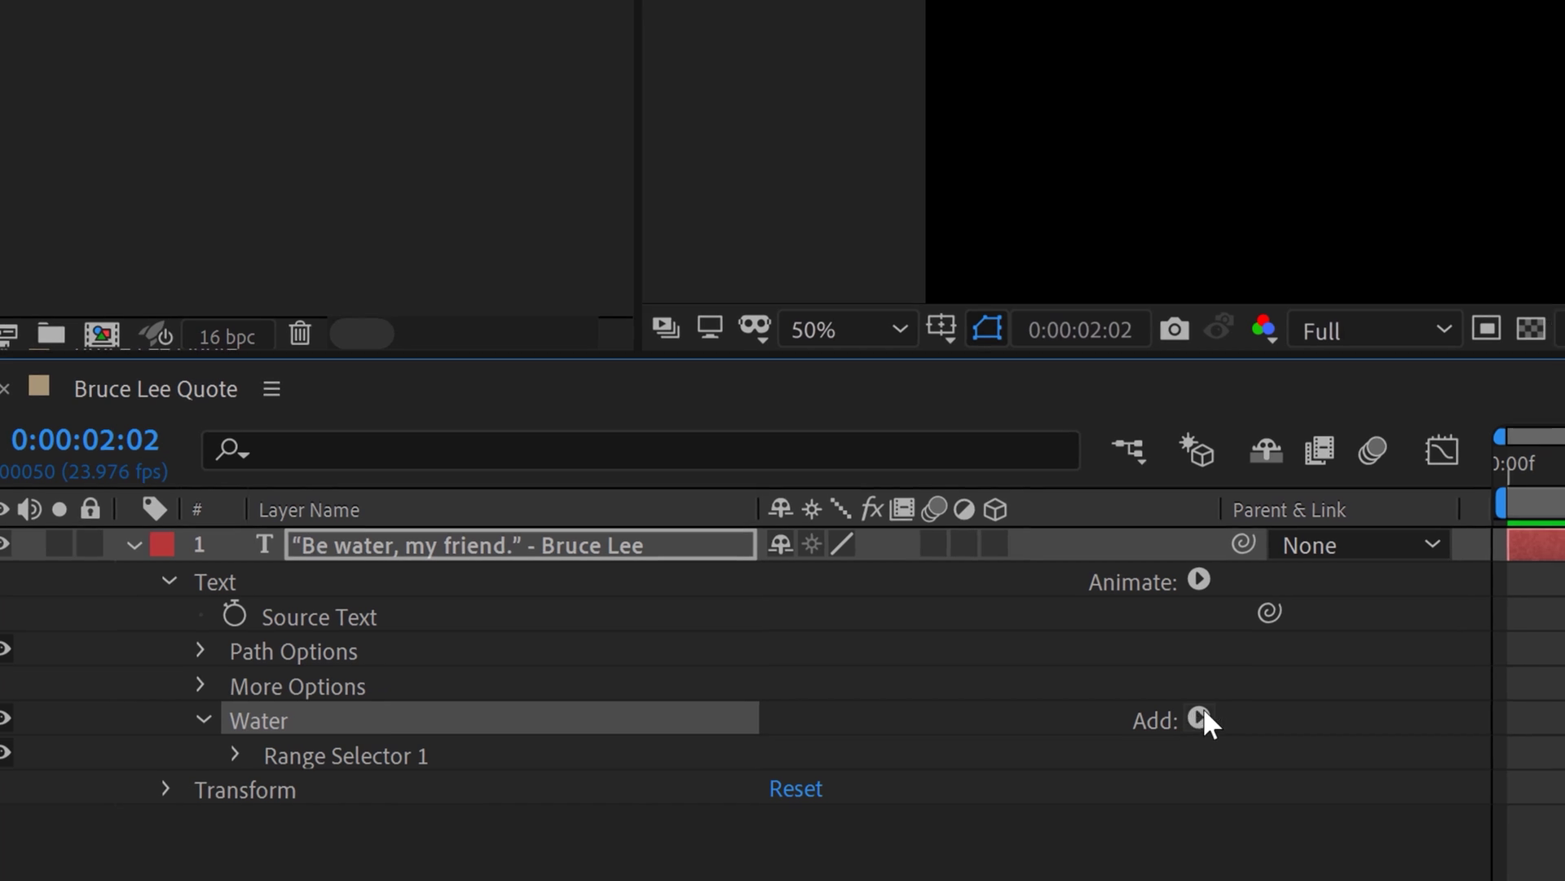
# - Add an RGB Fill Color to Water and set it to blue (008AFF)
pyautogui.click(1225, 717)
pyautogui.moveTo(1277, 728)
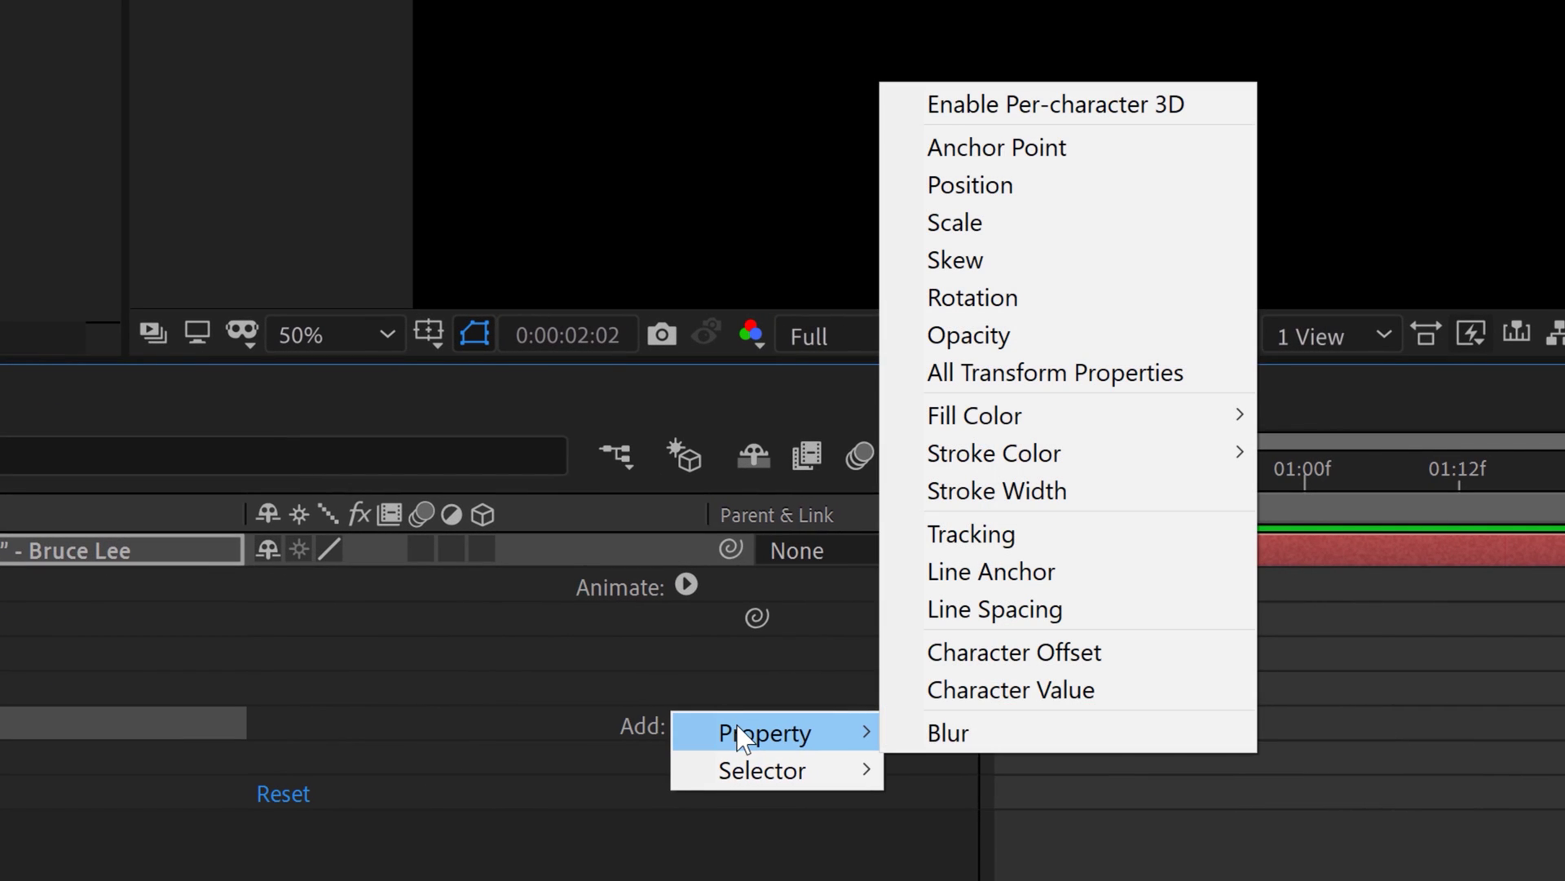
pyautogui.moveTo(916, 412)
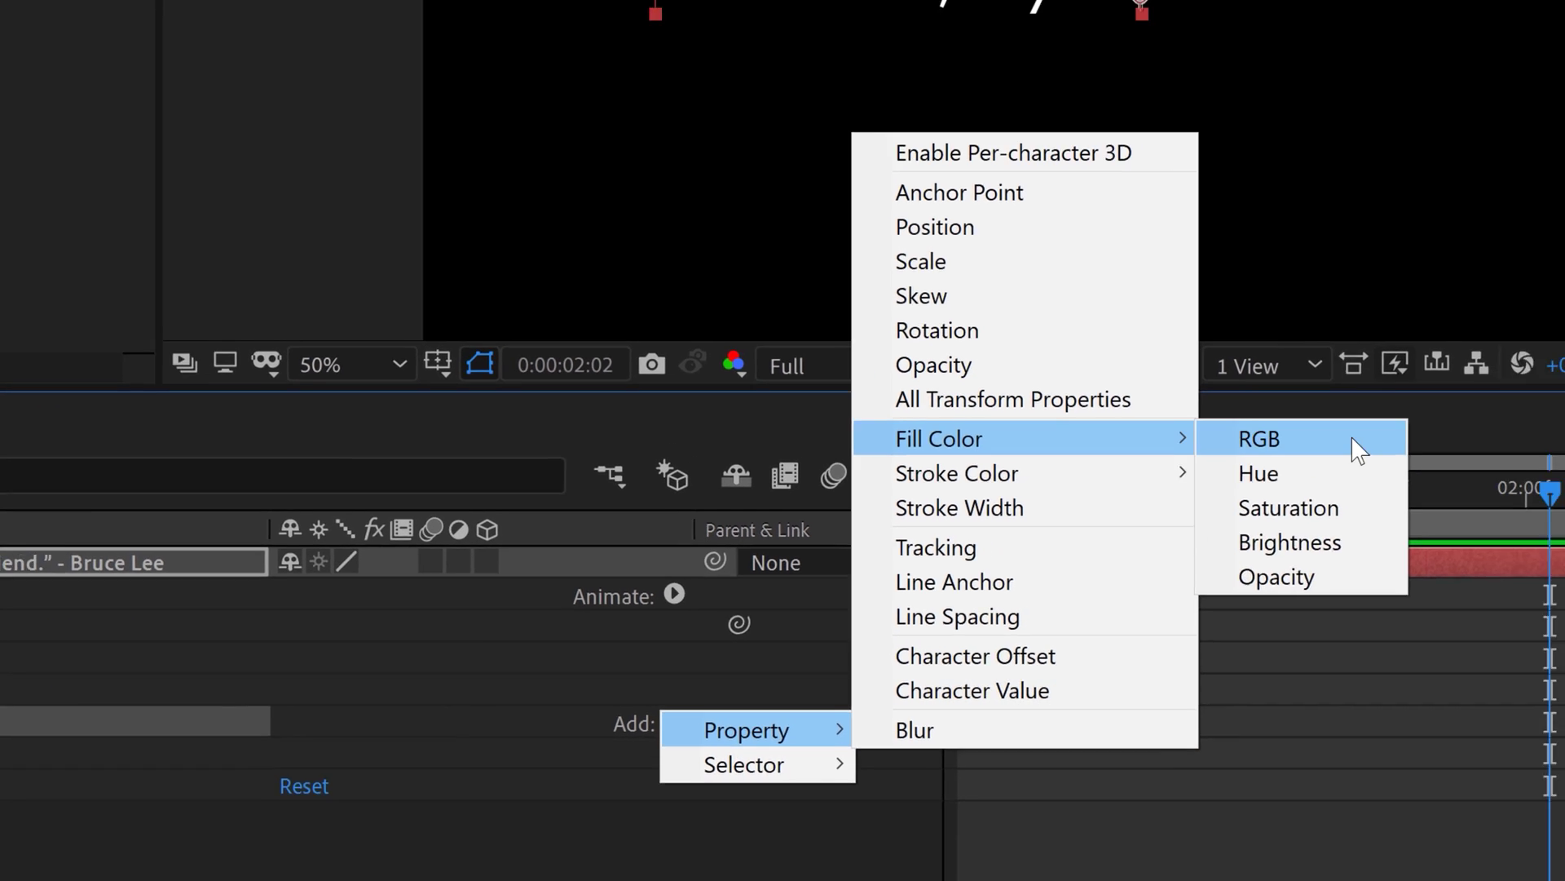
pyautogui.click(1356, 448)
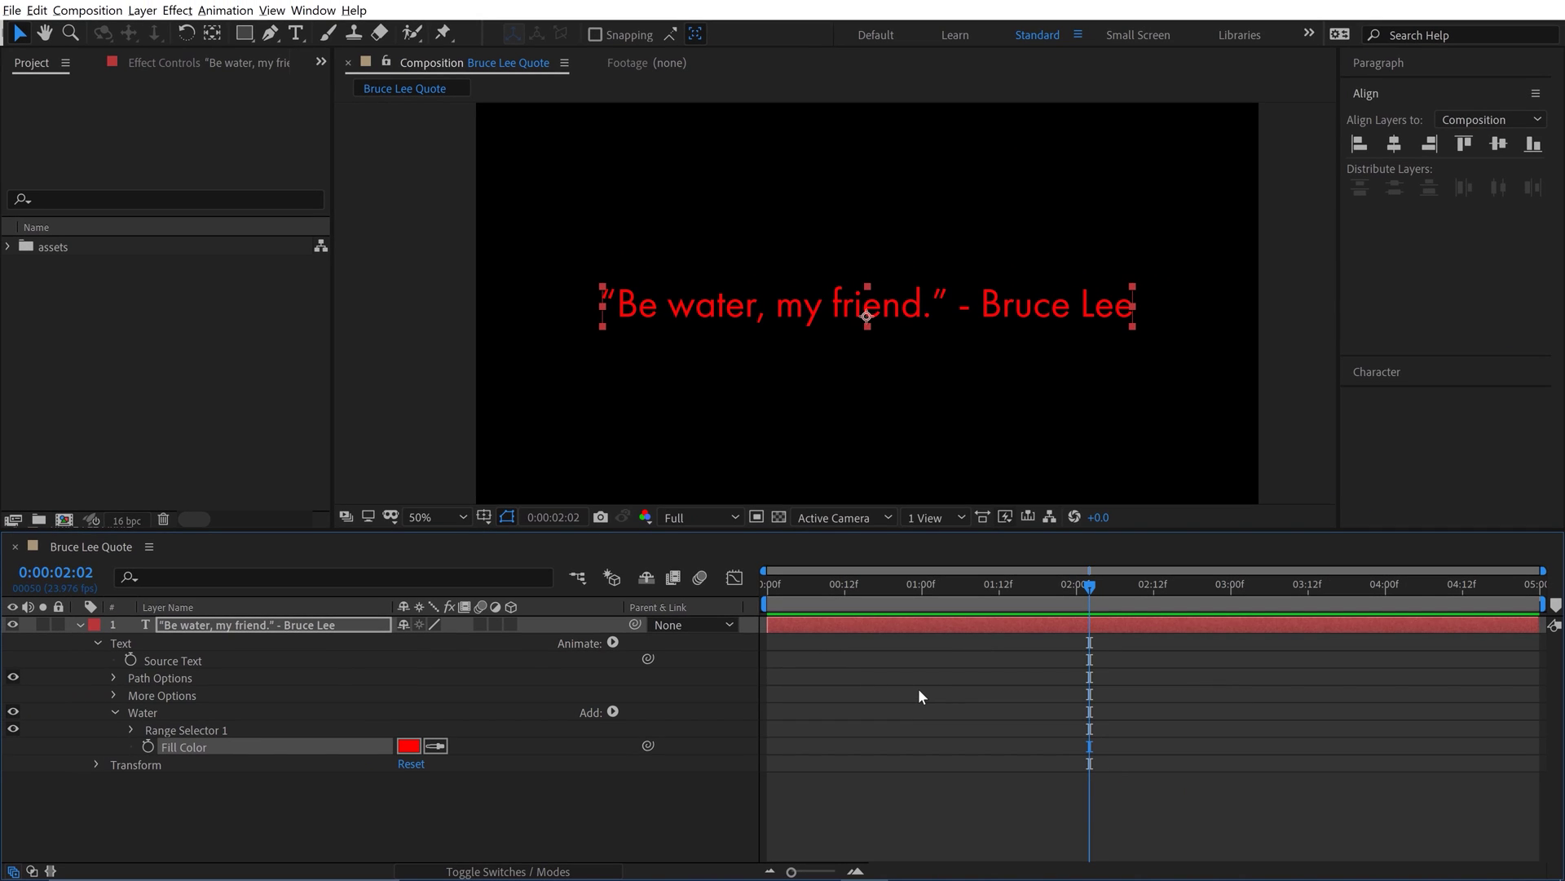
pyautogui.click(409, 745)
pyautogui.moveTo(1223, 512); pyautogui.dragTo(1219, 546)
pyautogui.press('Return')
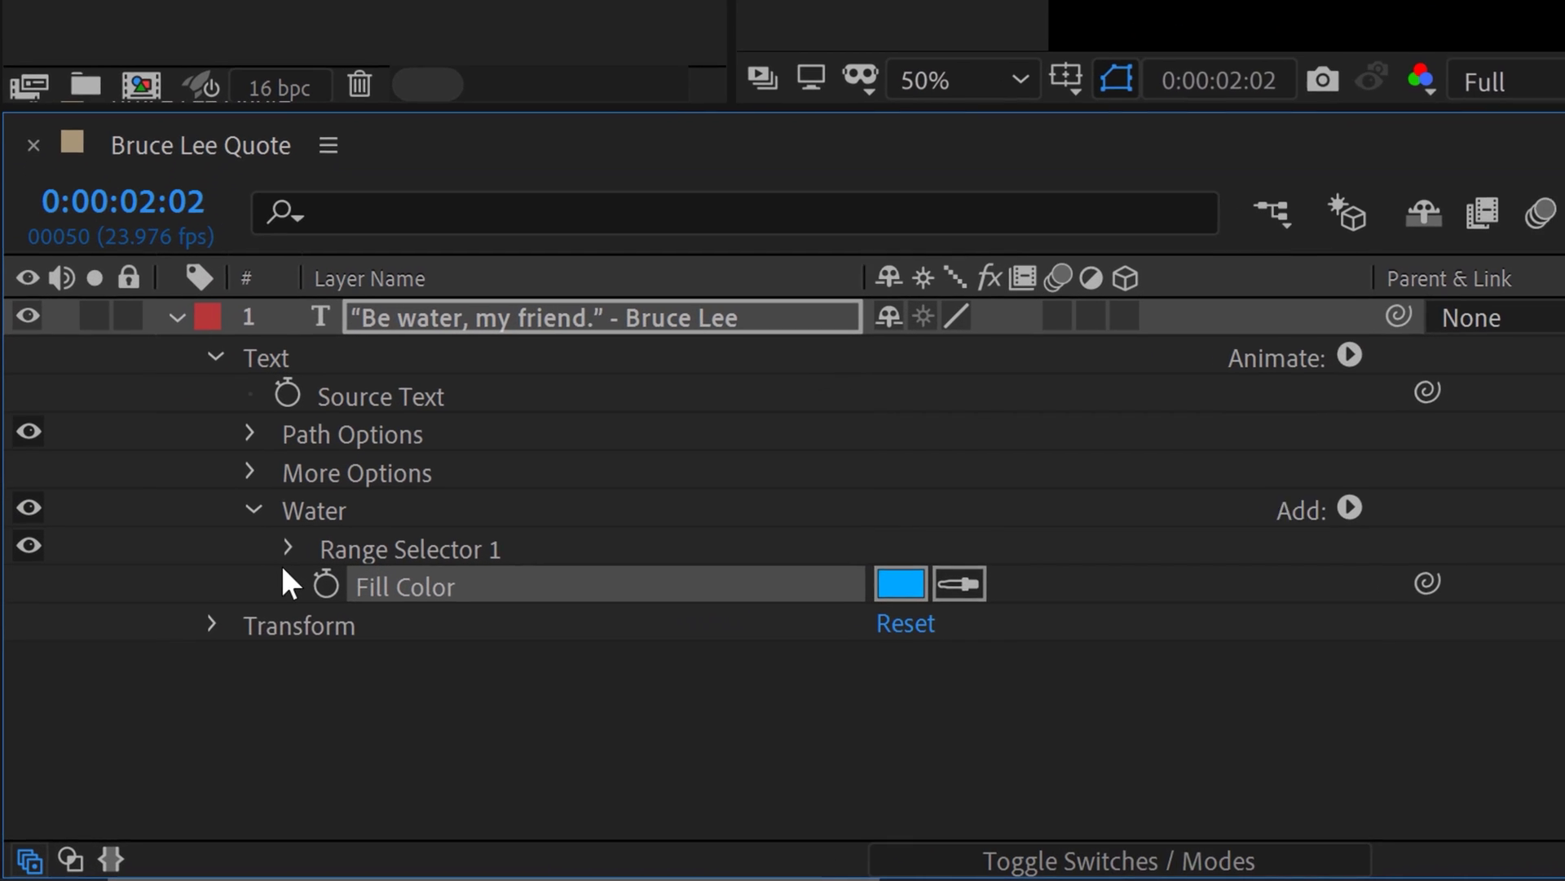
pyautogui.click(288, 548)
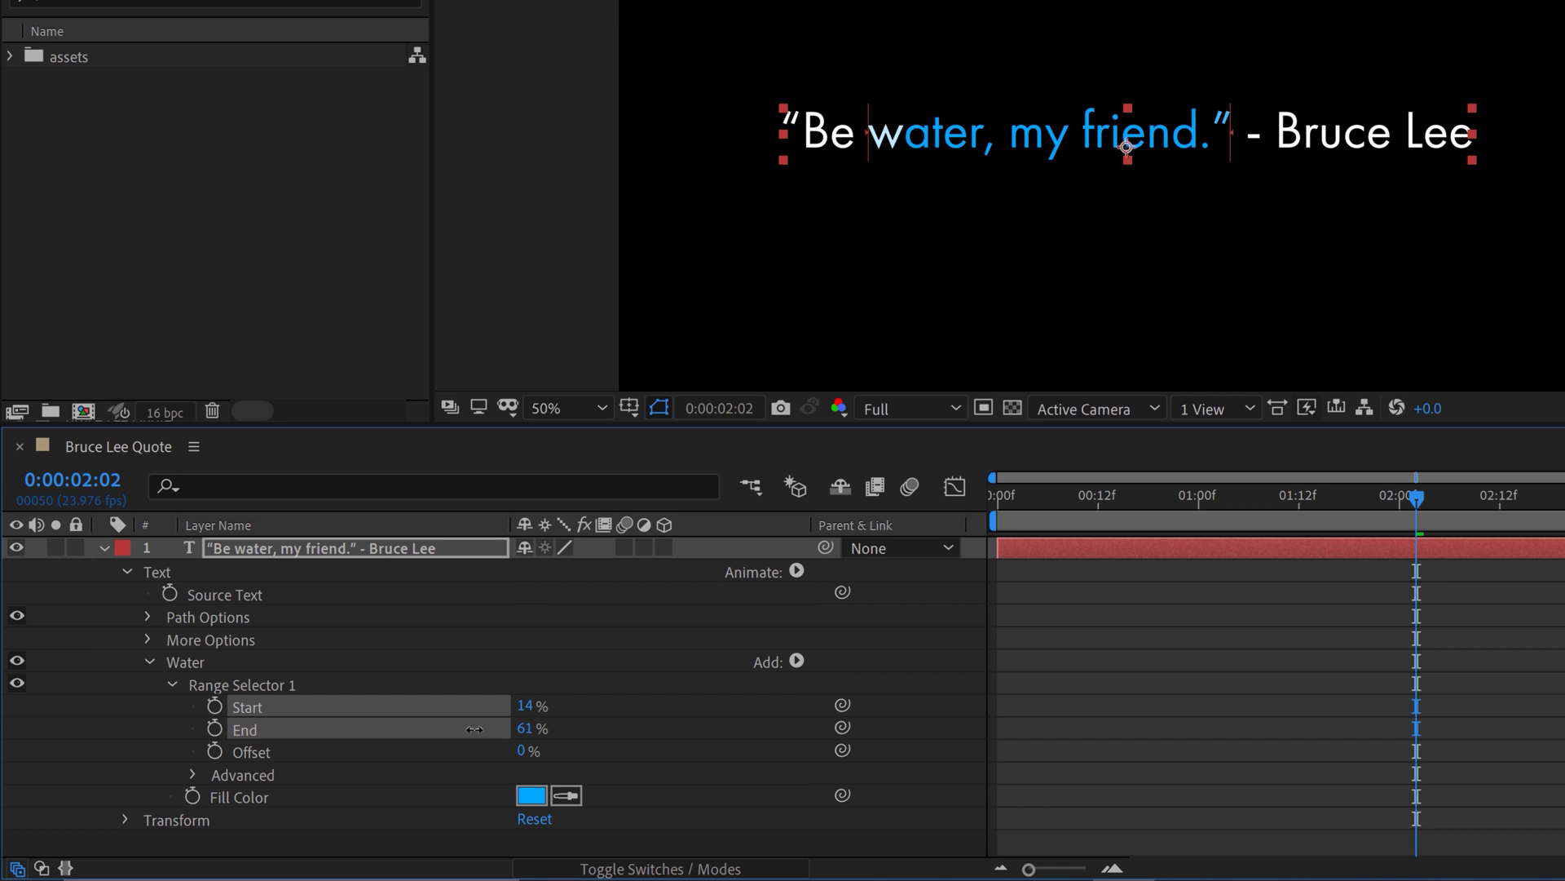
pyautogui.click(193, 773)
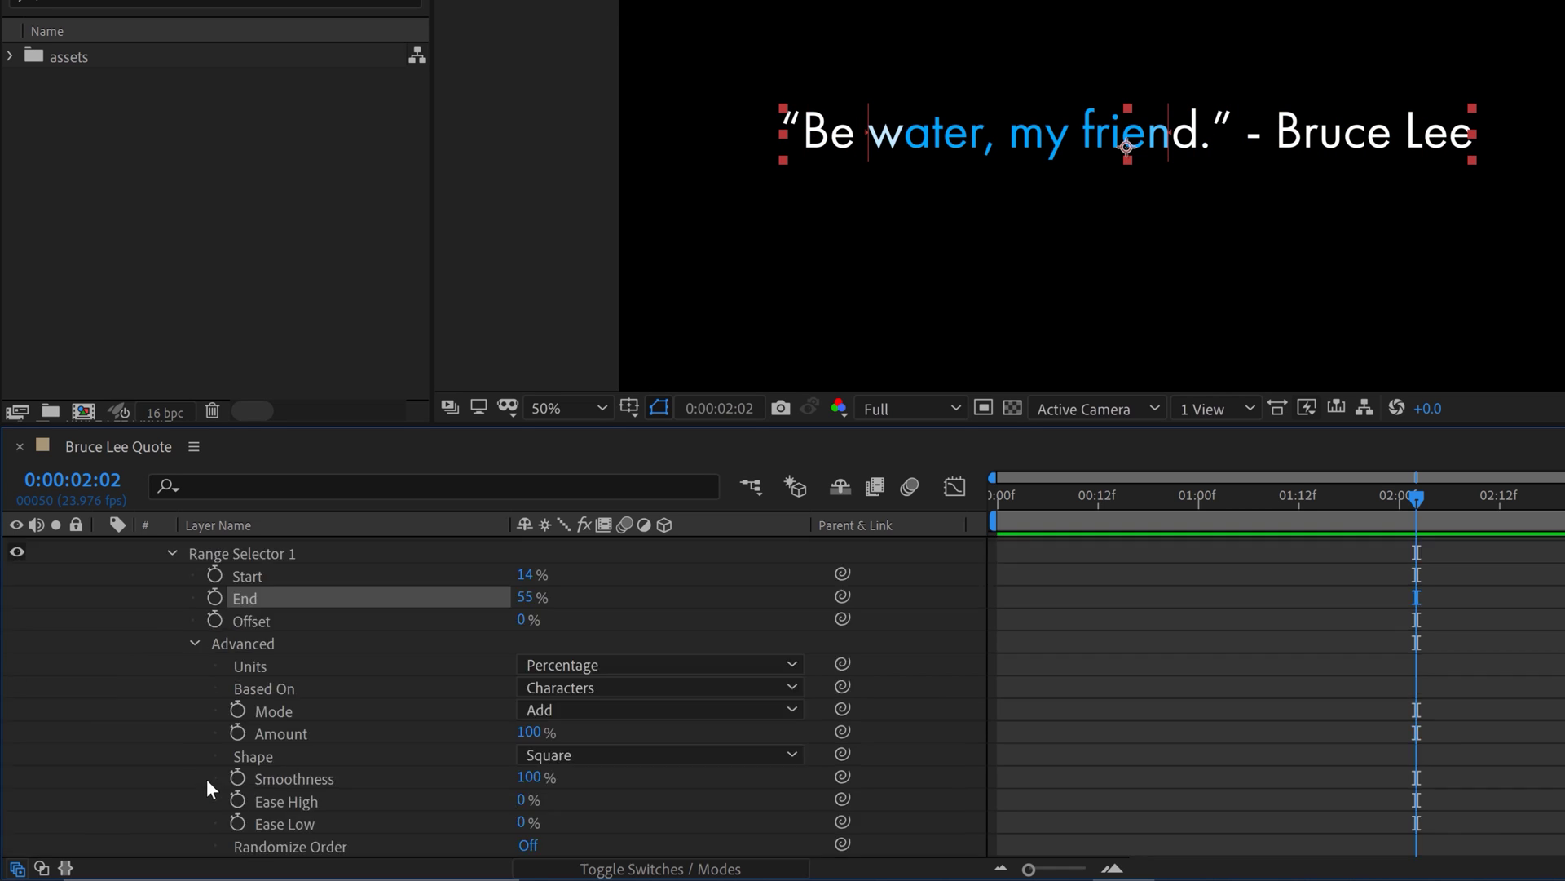
pyautogui.click(607, 692)
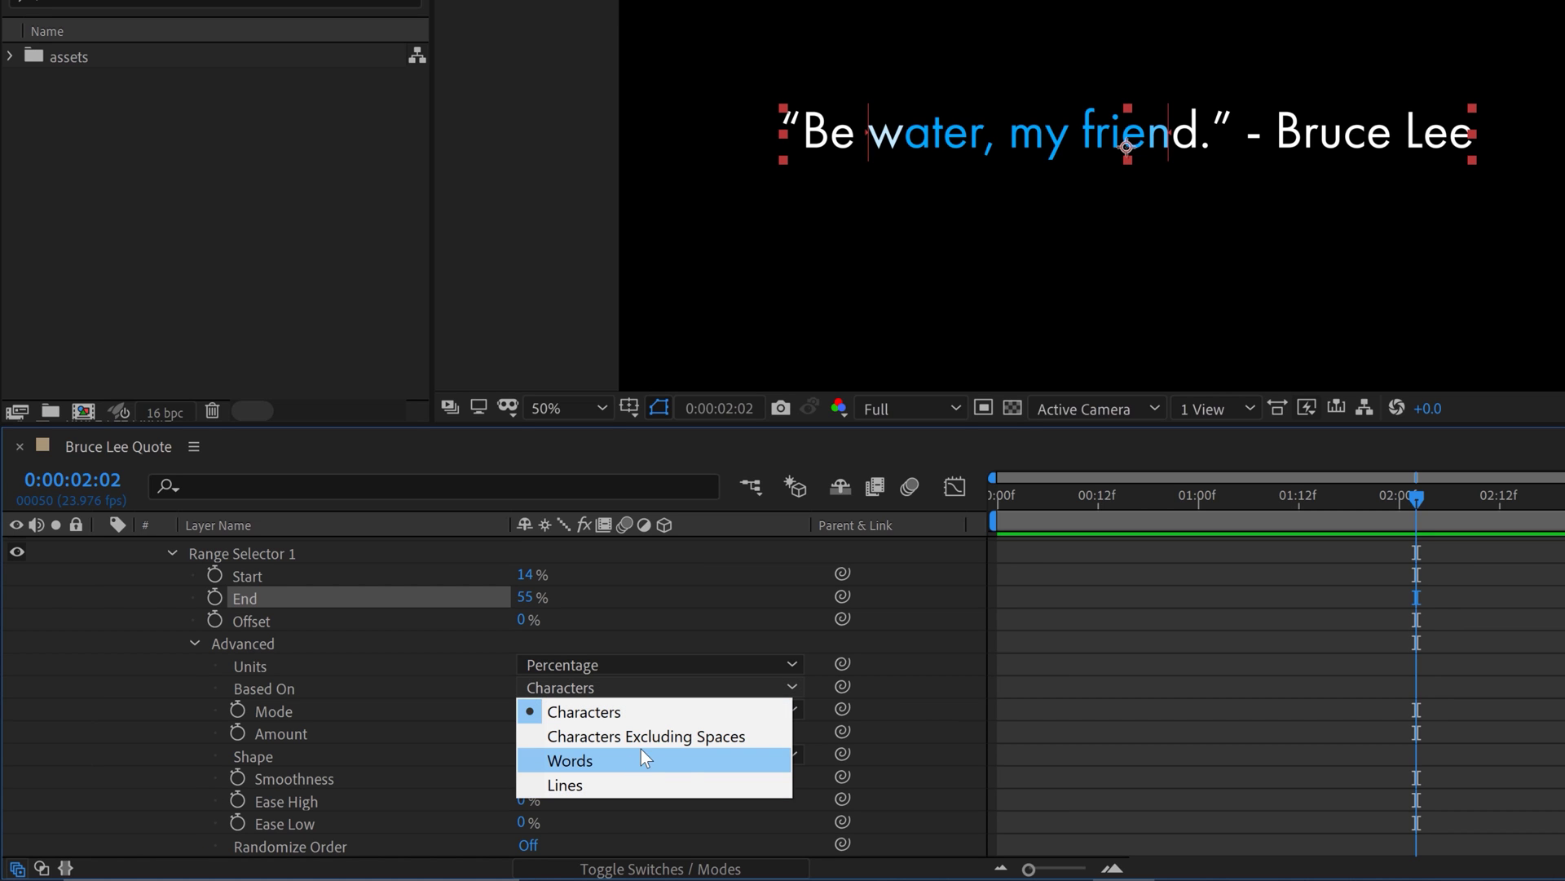
pyautogui.click(1019, 681)
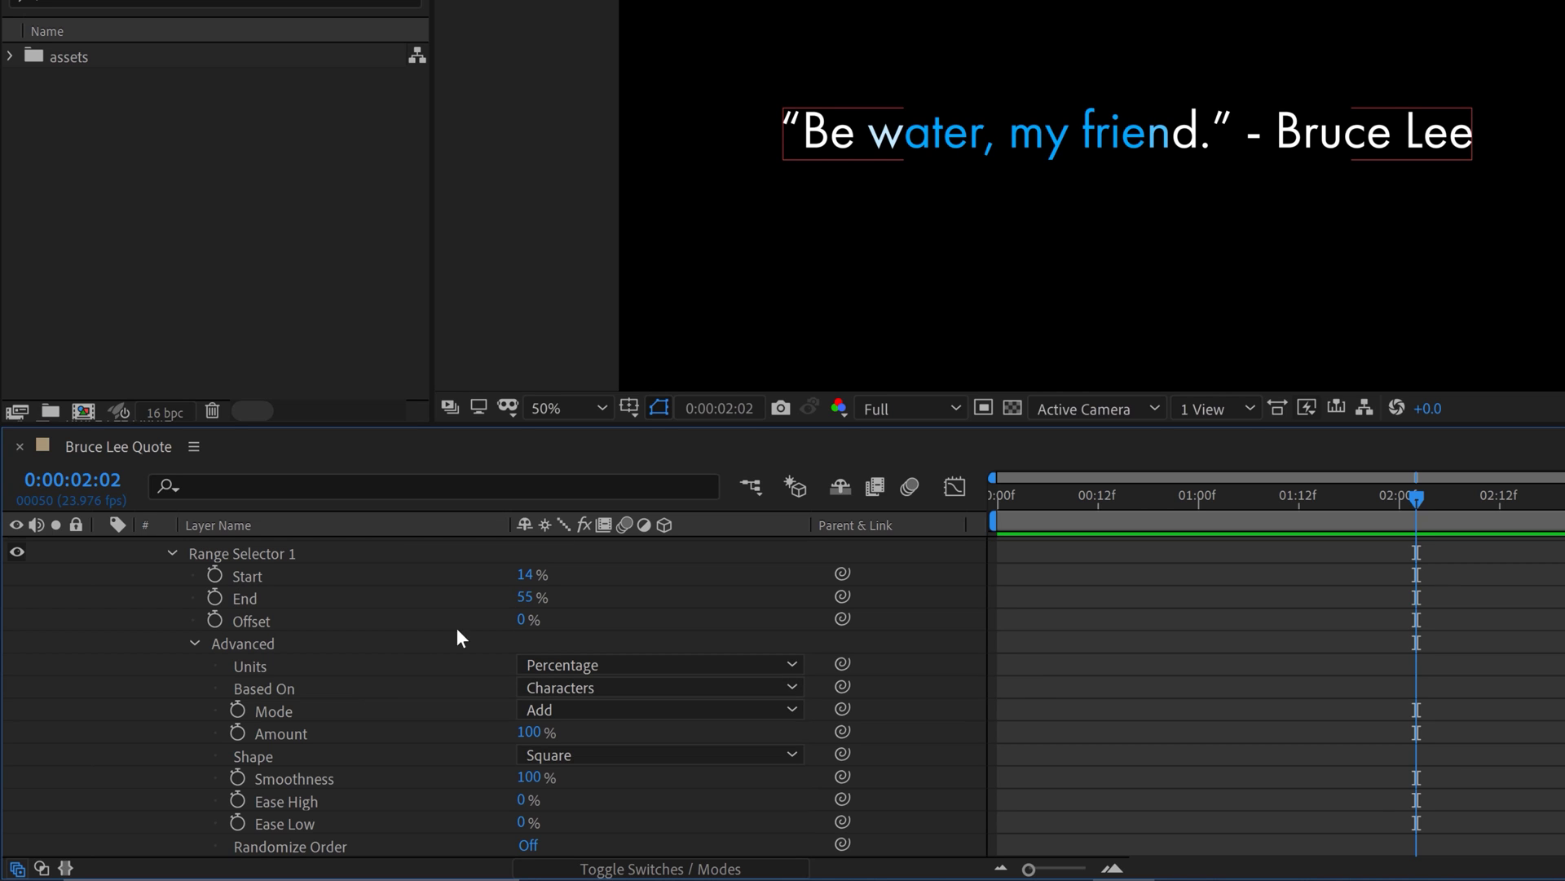
pyautogui.click(656, 670)
pyautogui.click(618, 712)
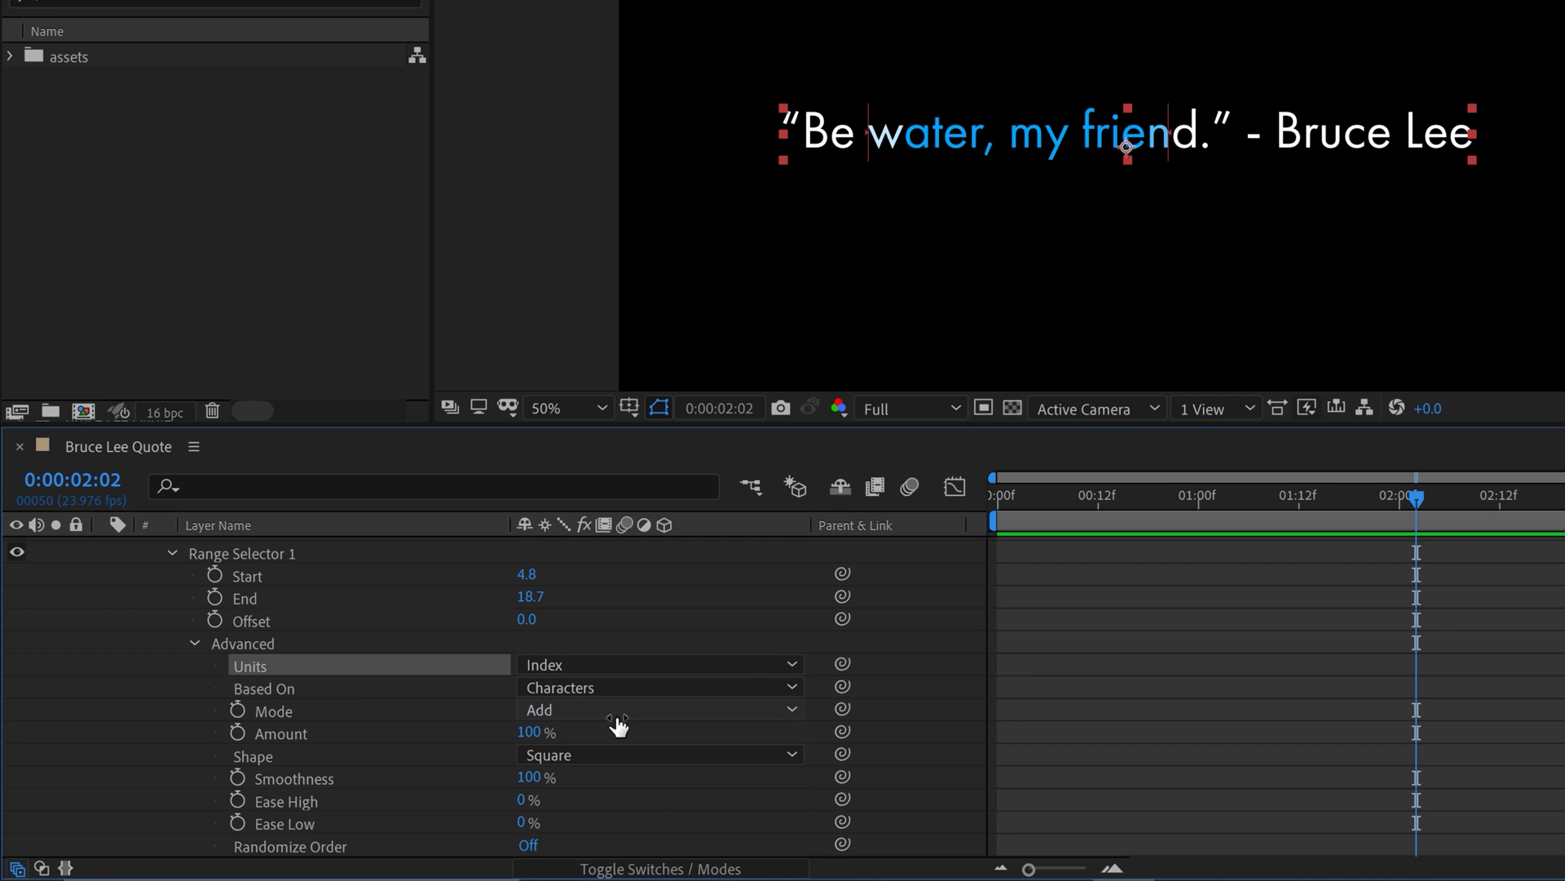
pyautogui.click(543, 663)
pyautogui.click(562, 687)
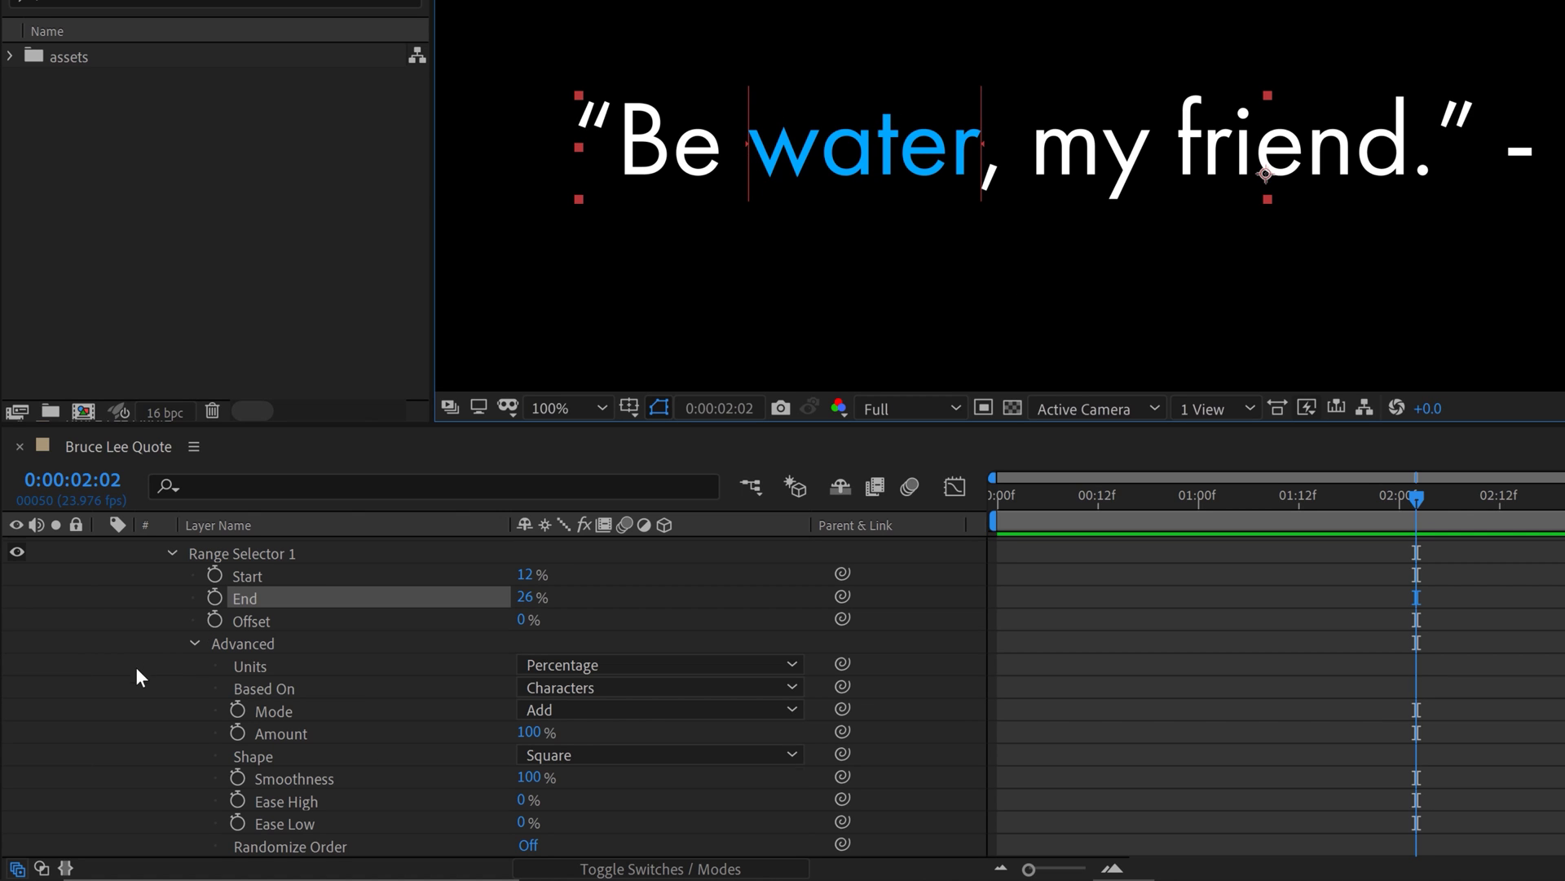
# - Set Water's Range Selector 1 to Start 12% and End 26%, bounding only 'water'
pyautogui.scroll(1, 140, 679)
pyautogui.click(206, 619)
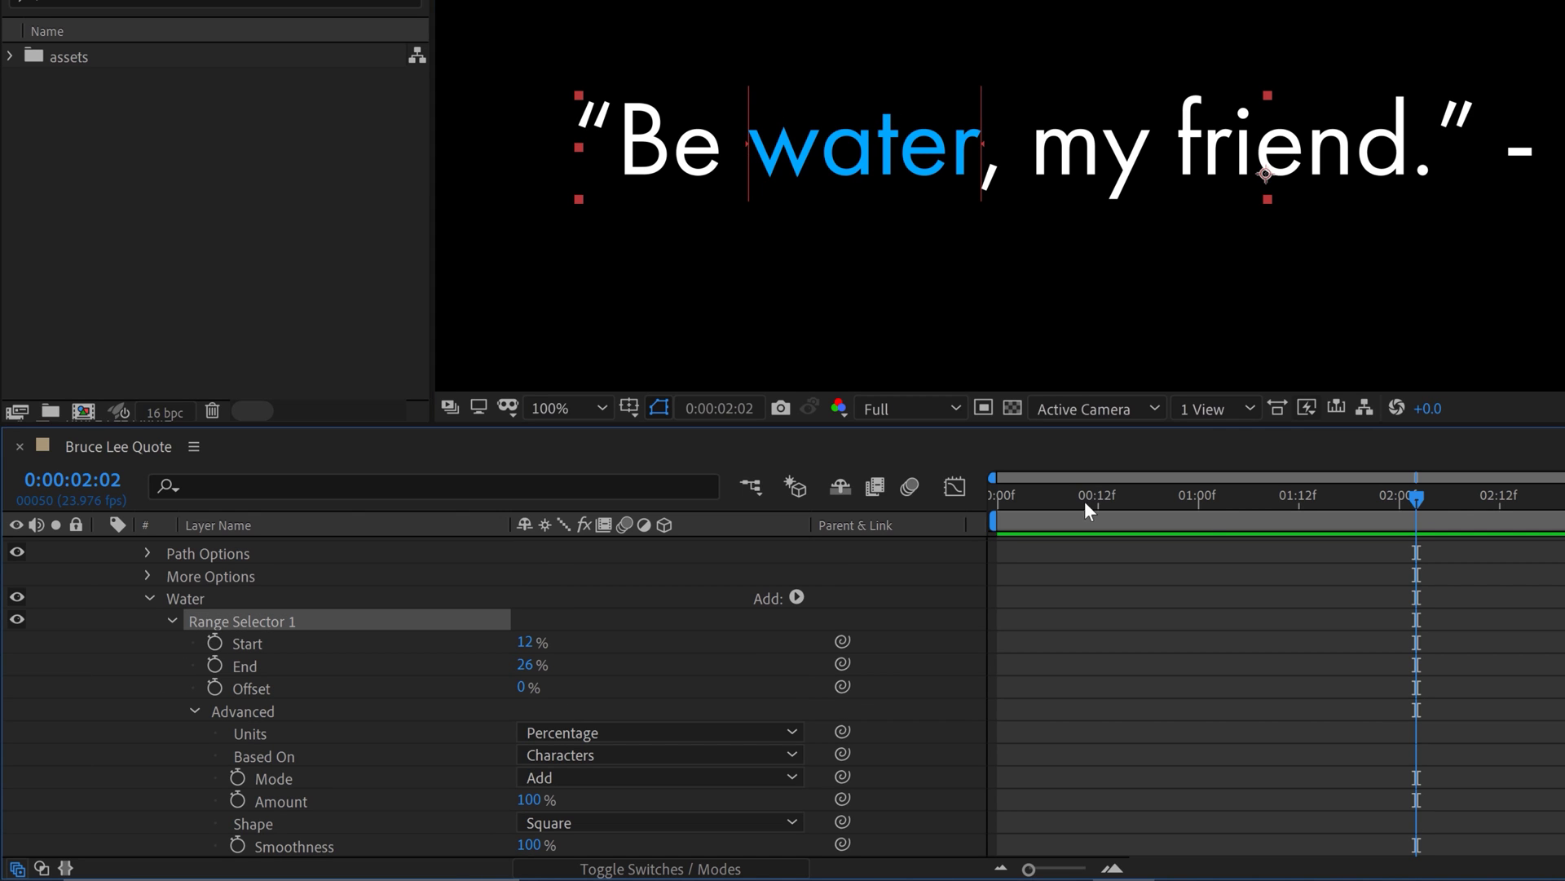
pyautogui.click(1236, 730)
pyautogui.click(186, 598)
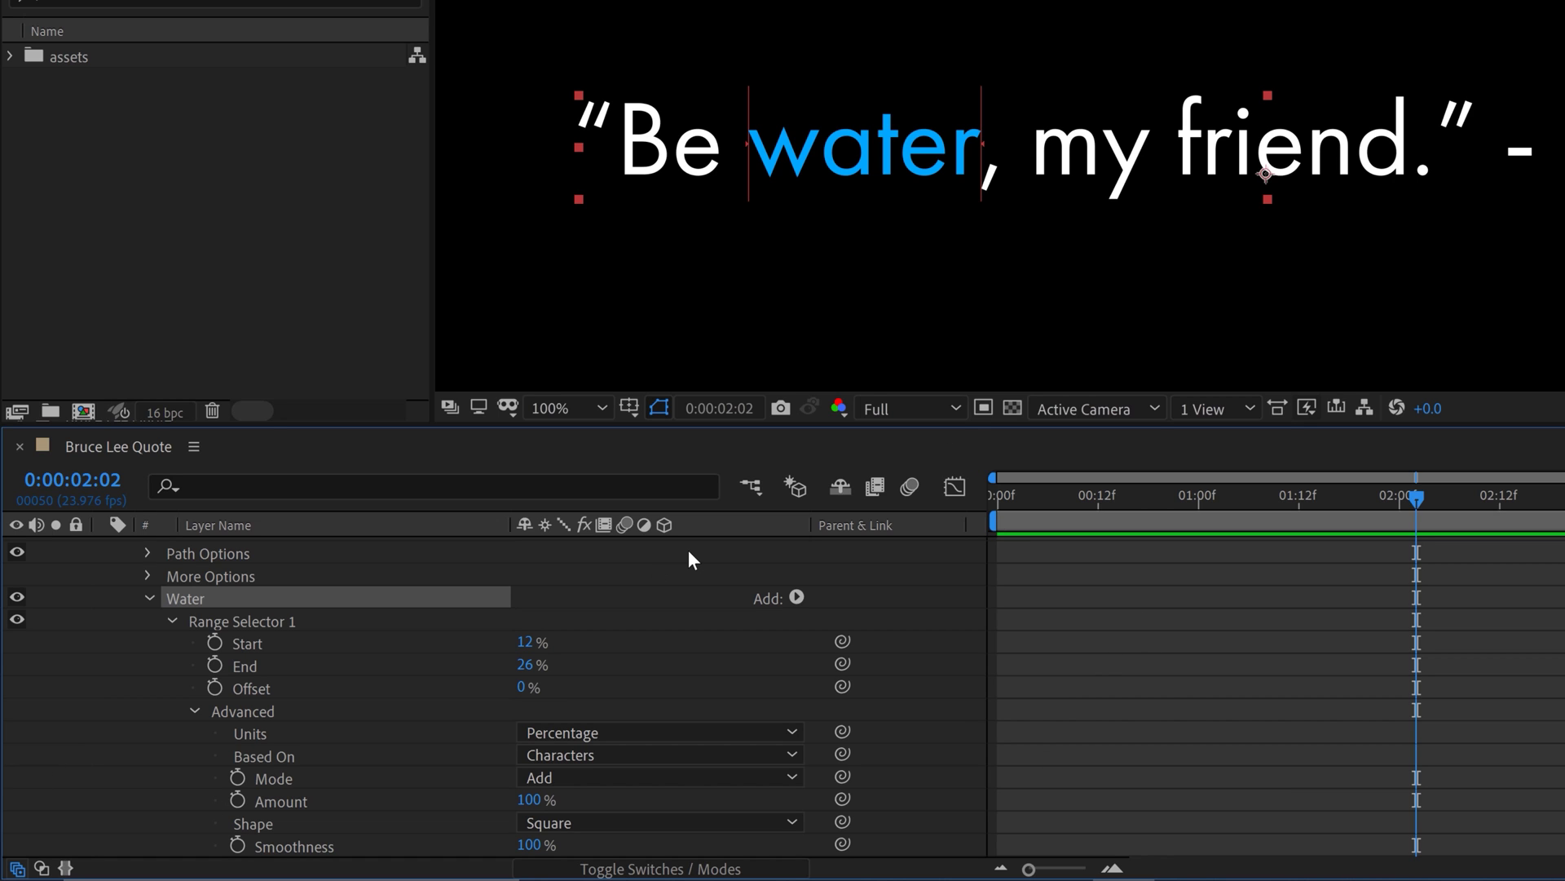
# - Keyframe Water's Amount from 0% at the timeline start to 100% at the end
pyautogui.click(289, 800)
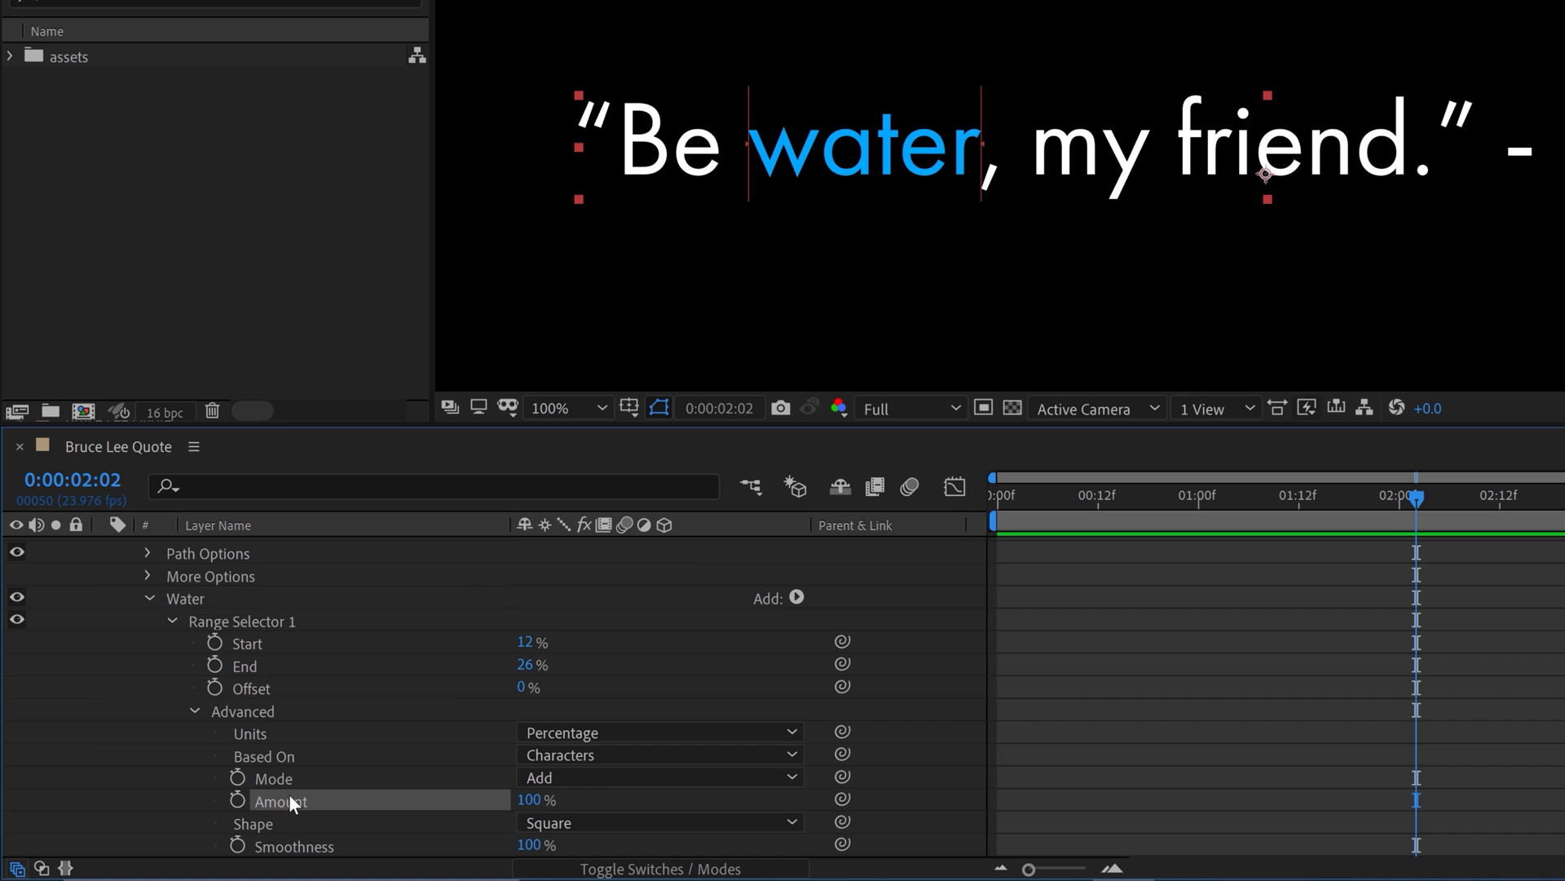
pyautogui.click(237, 800)
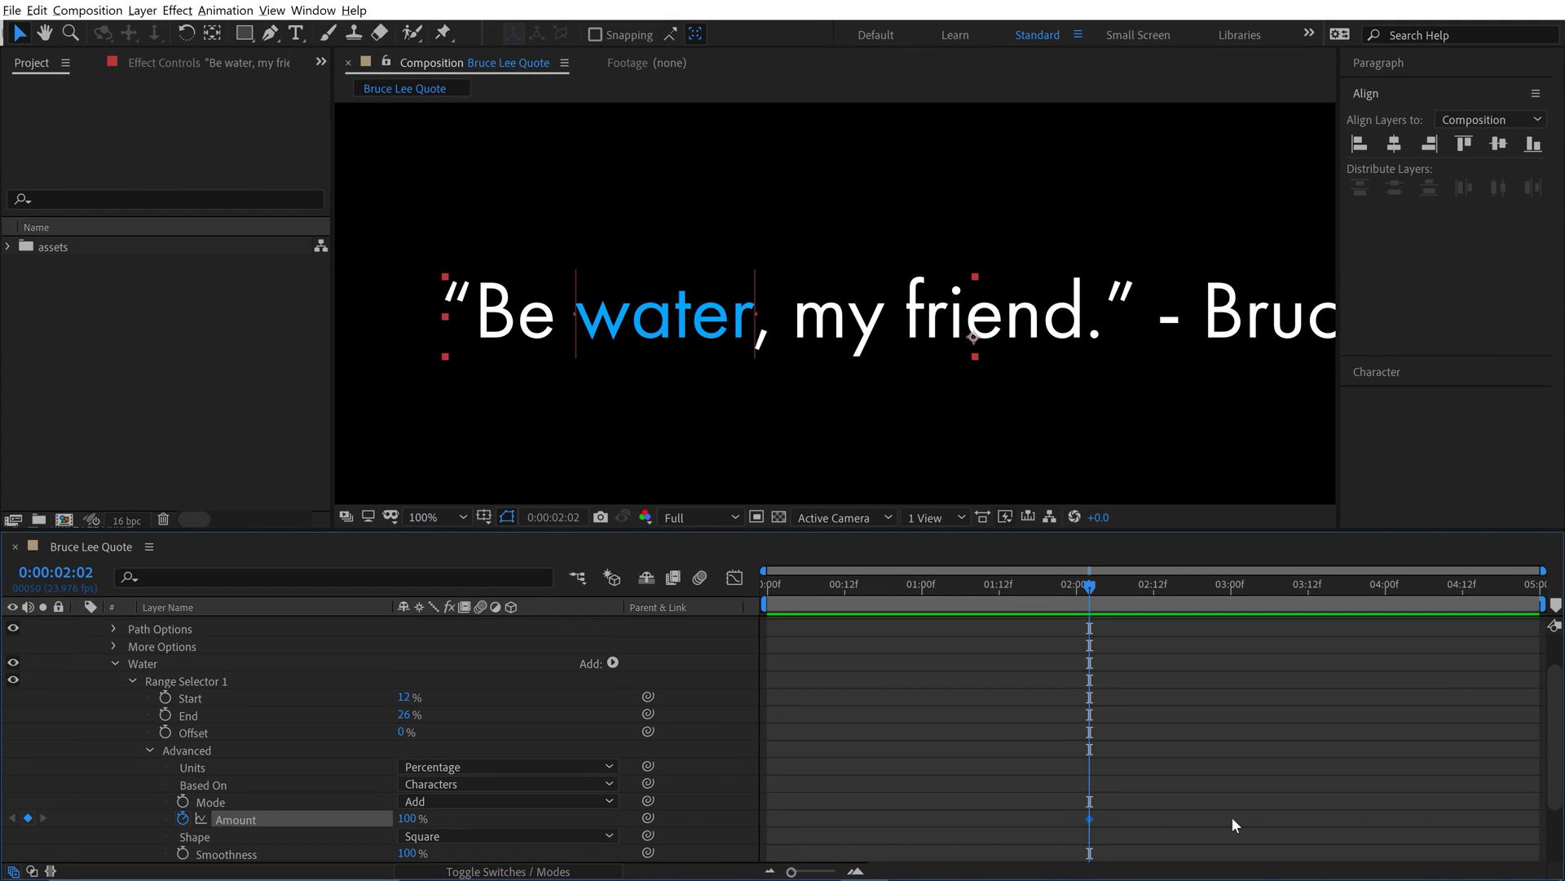
pyautogui.moveTo(1090, 817); pyautogui.dragTo(1534, 818)
pyautogui.click(408, 817)
pyautogui.write('0')
pyautogui.press('Return')
pyautogui.moveTo(1089, 818); pyautogui.dragTo(766, 819)
# - Preview the blue fading in on 'water', then collapse Range Selector 1 and Water
pyautogui.press(',')
pyautogui.press('space')
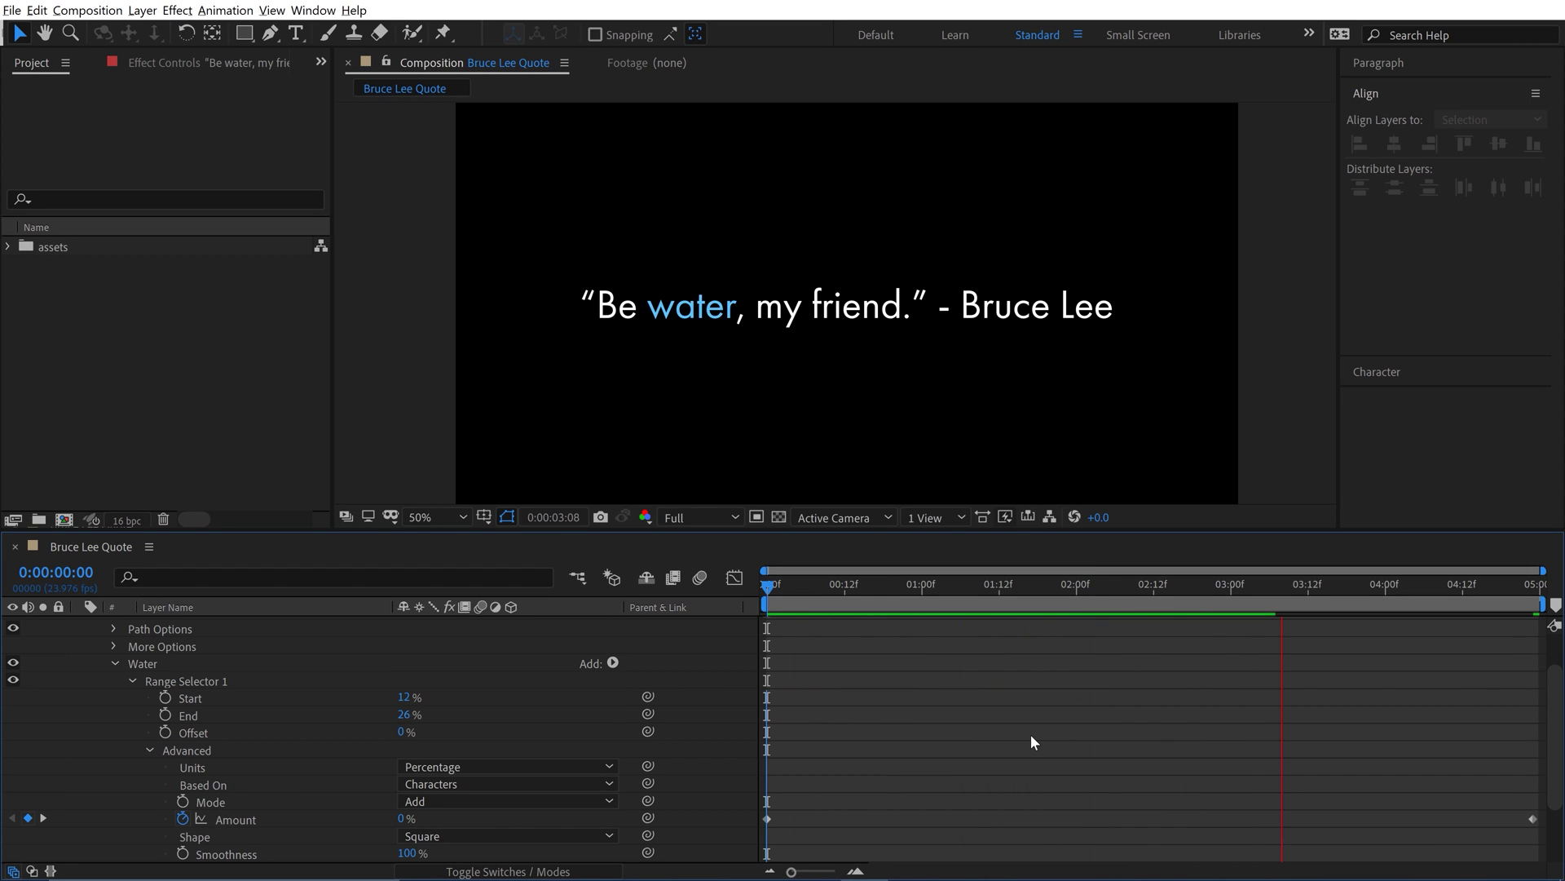
pyautogui.press('space')
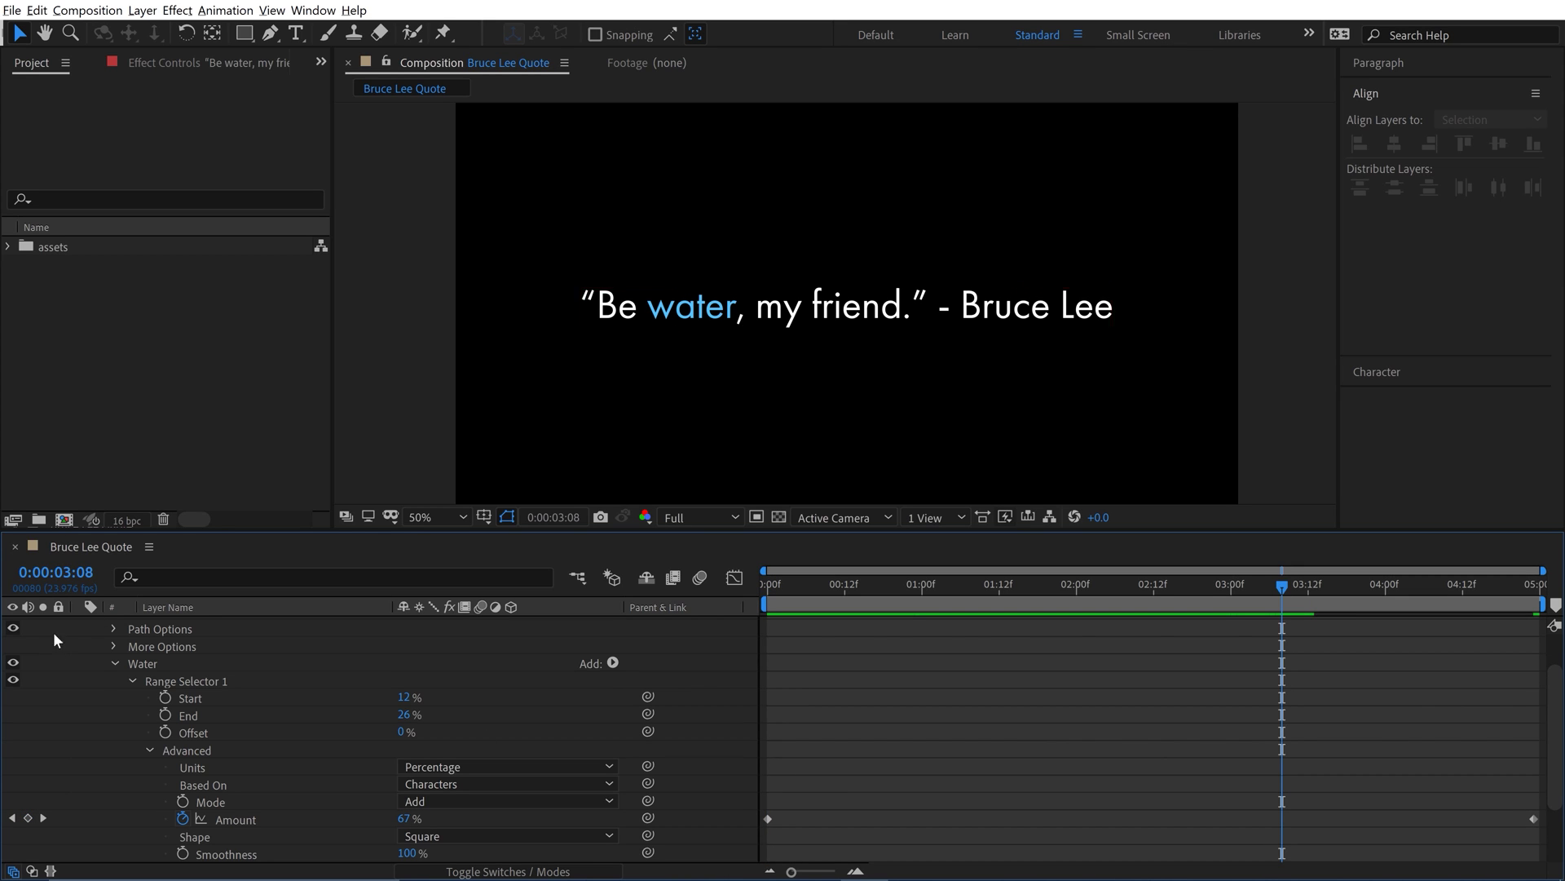
pyautogui.click(132, 680)
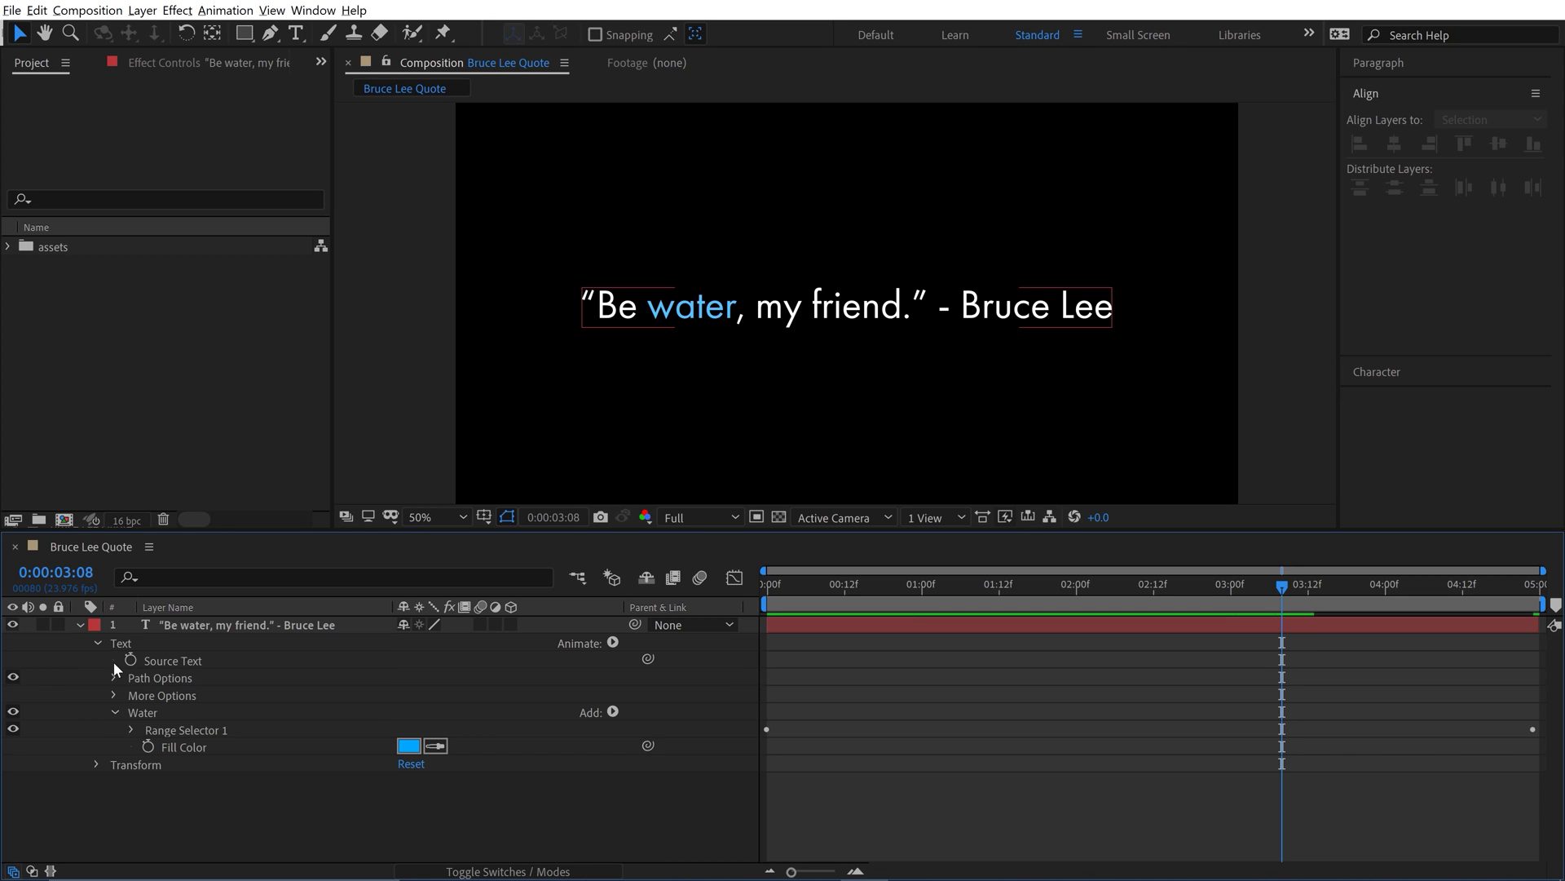
pyautogui.click(115, 712)
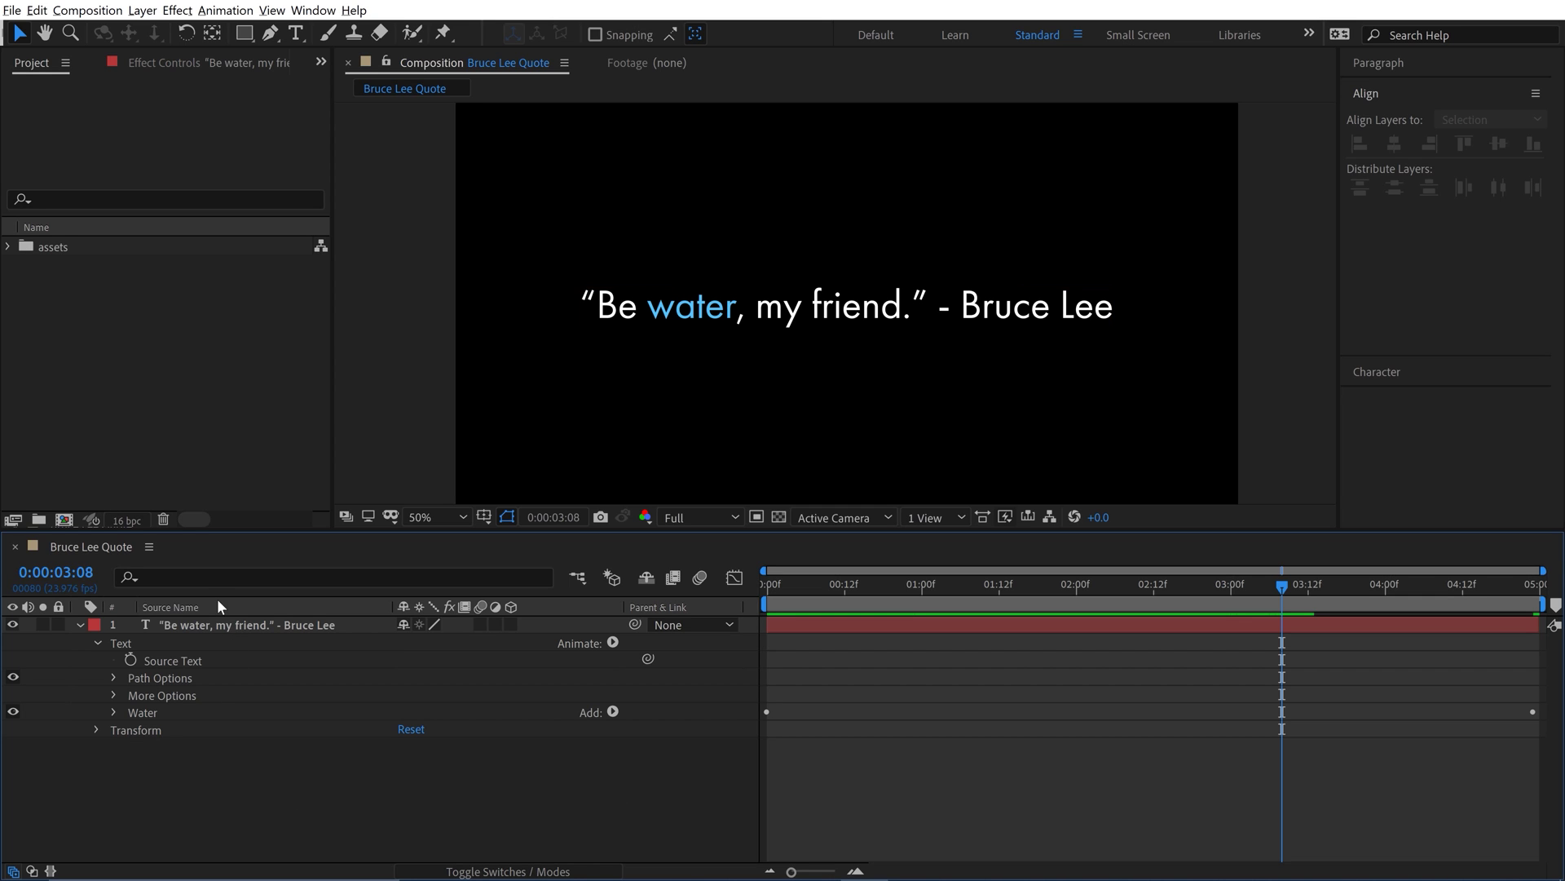
# - Add a Range Selector animator to the quote layer and rename it ANIMATE IN
pyautogui.click(219, 624)
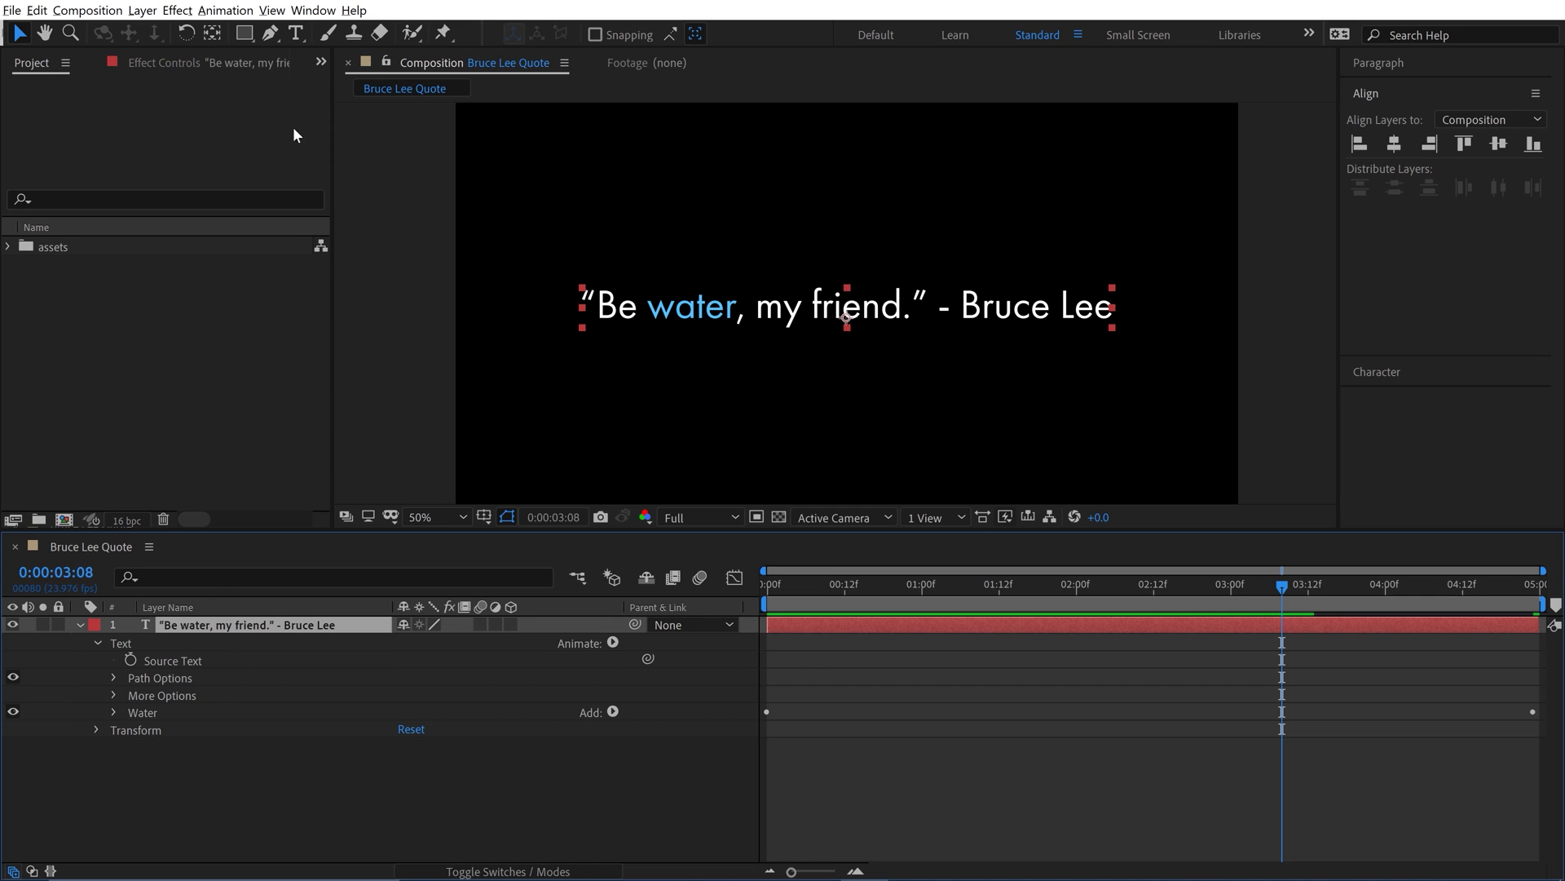
pyautogui.click(225, 10)
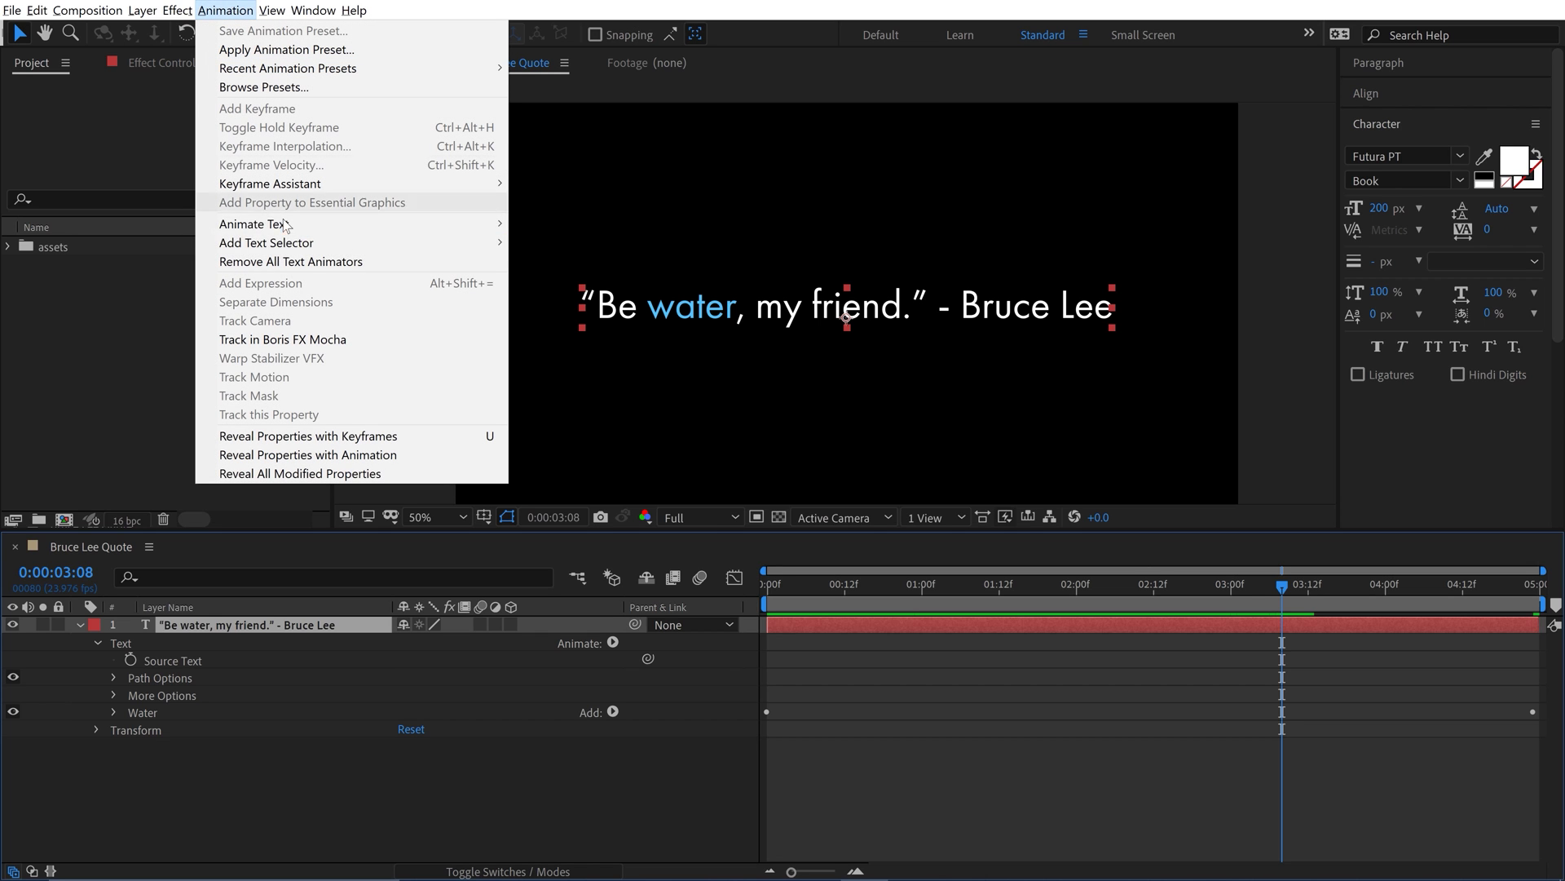
pyautogui.moveTo(287, 249)
pyautogui.click(545, 243)
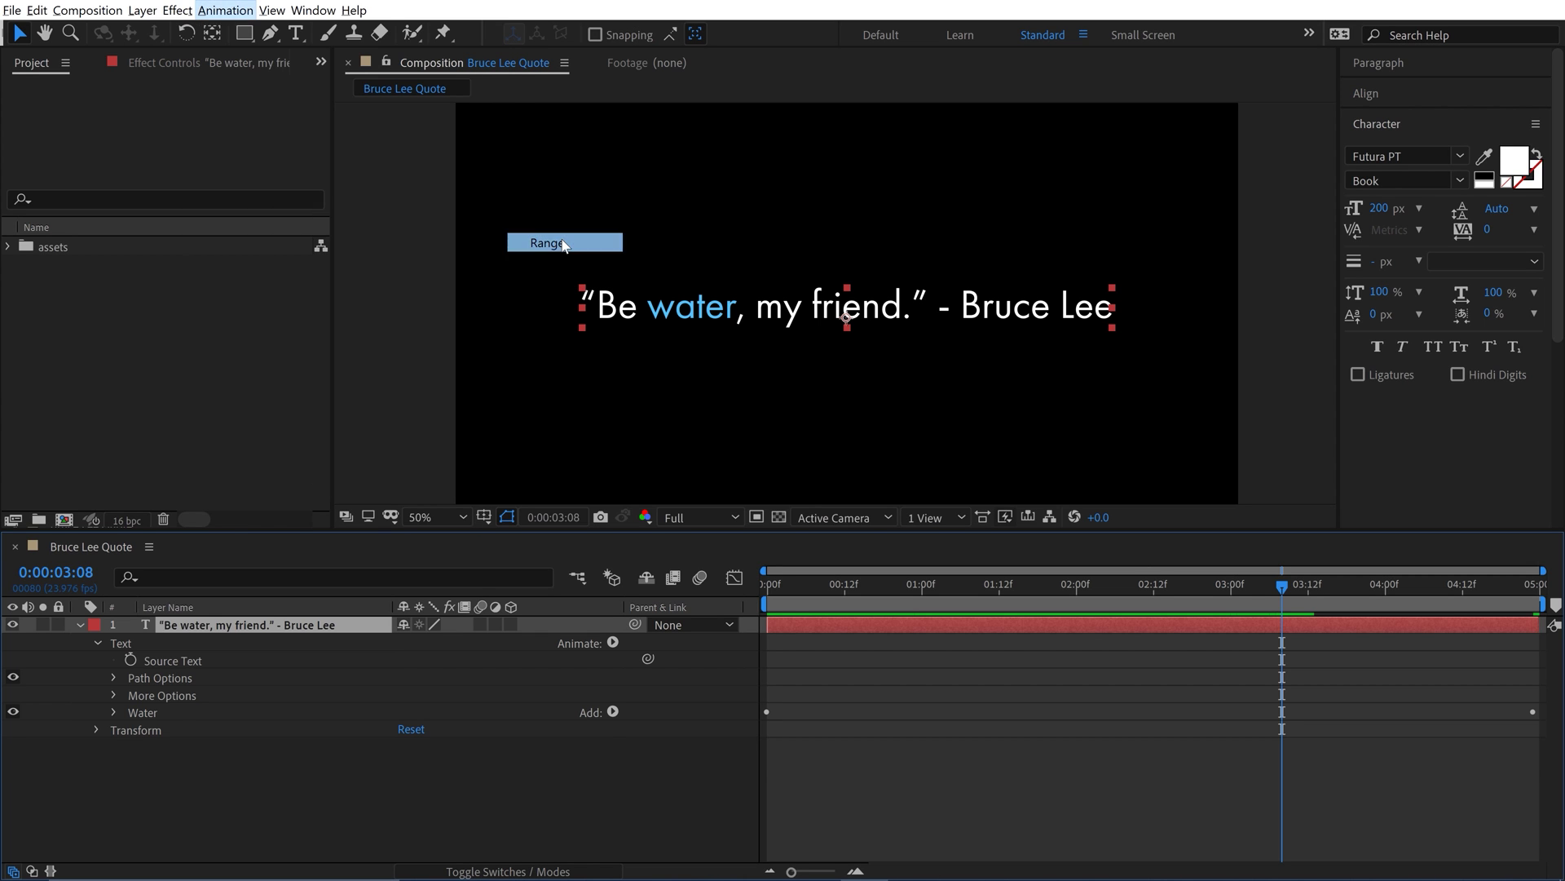
pyautogui.click(167, 729)
pyautogui.press('Return')
pyautogui.write('ANIMAT')
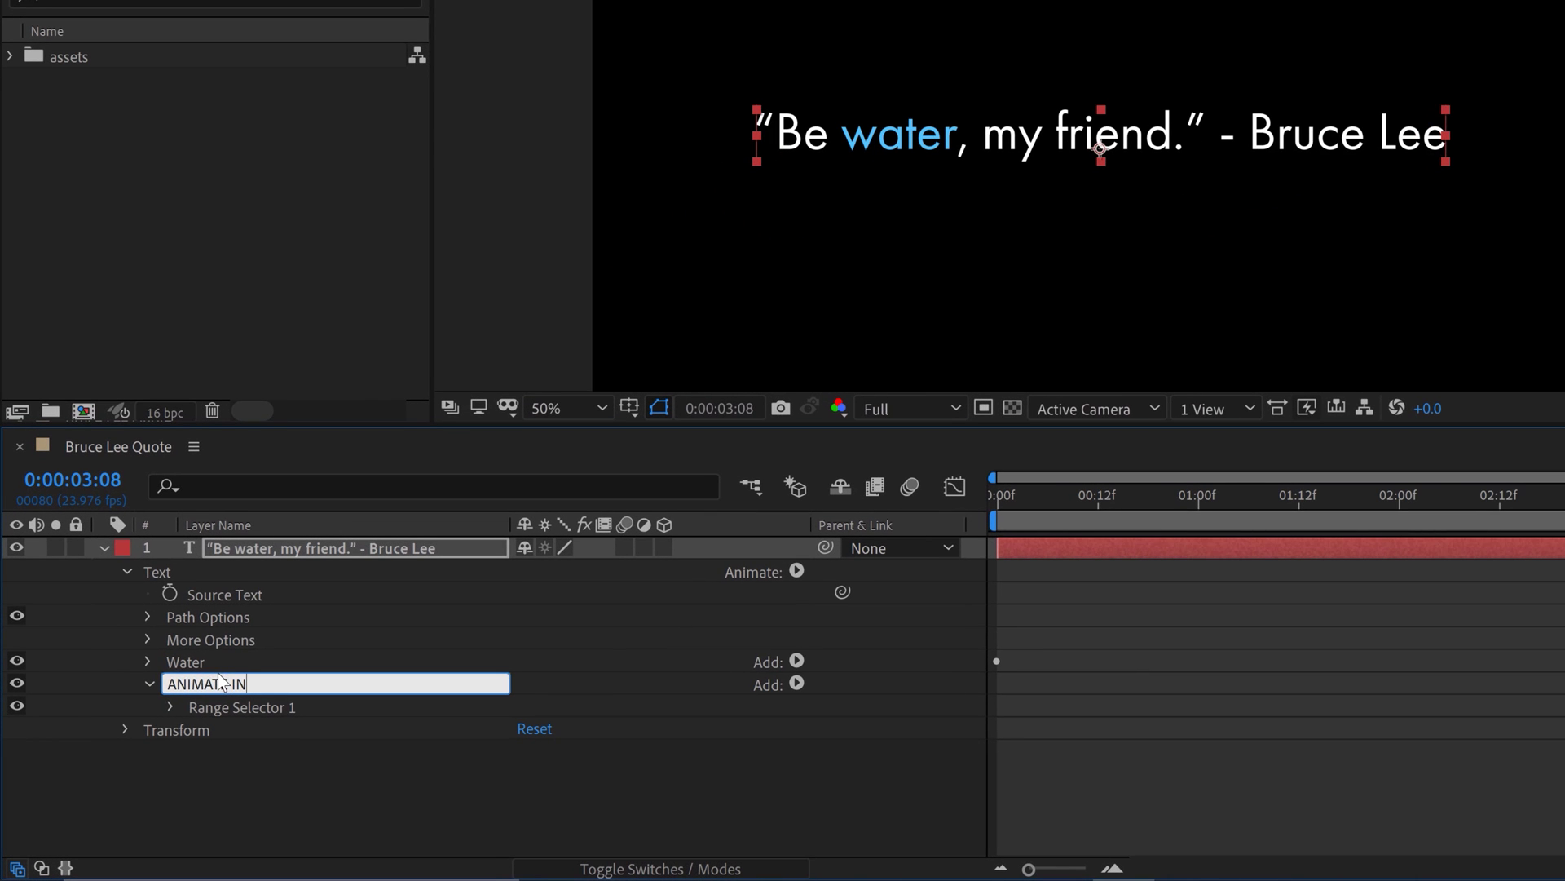
pyautogui.write('E IN')
pyautogui.press('Return')
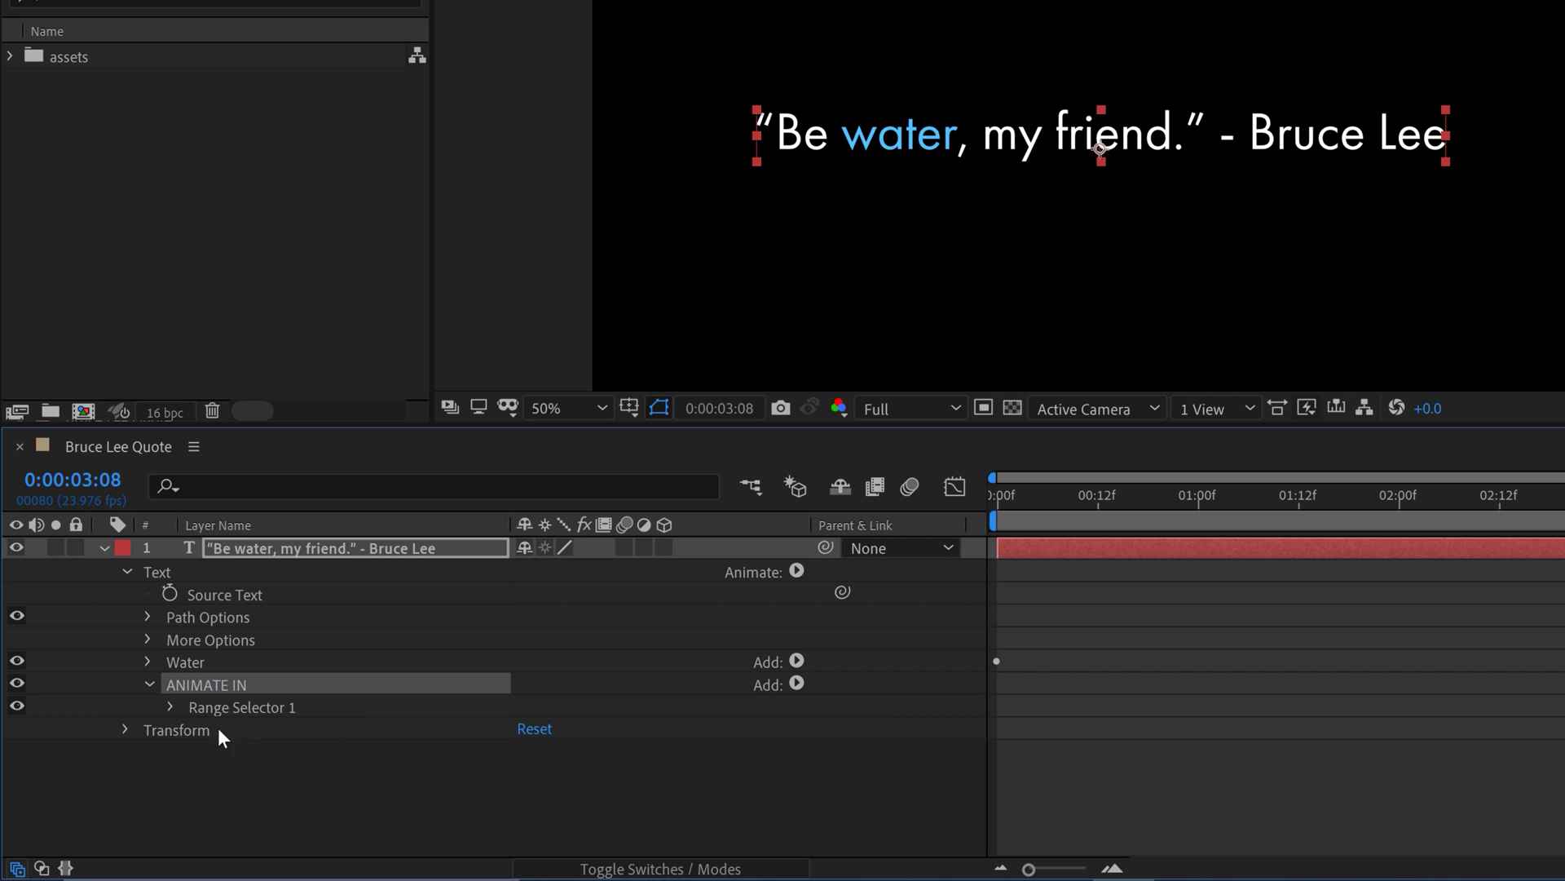
# - Add Position and Opacity properties to the ANIMATE IN animator
pyautogui.click(796, 683)
pyautogui.moveTo(840, 687)
pyautogui.click(1004, 333)
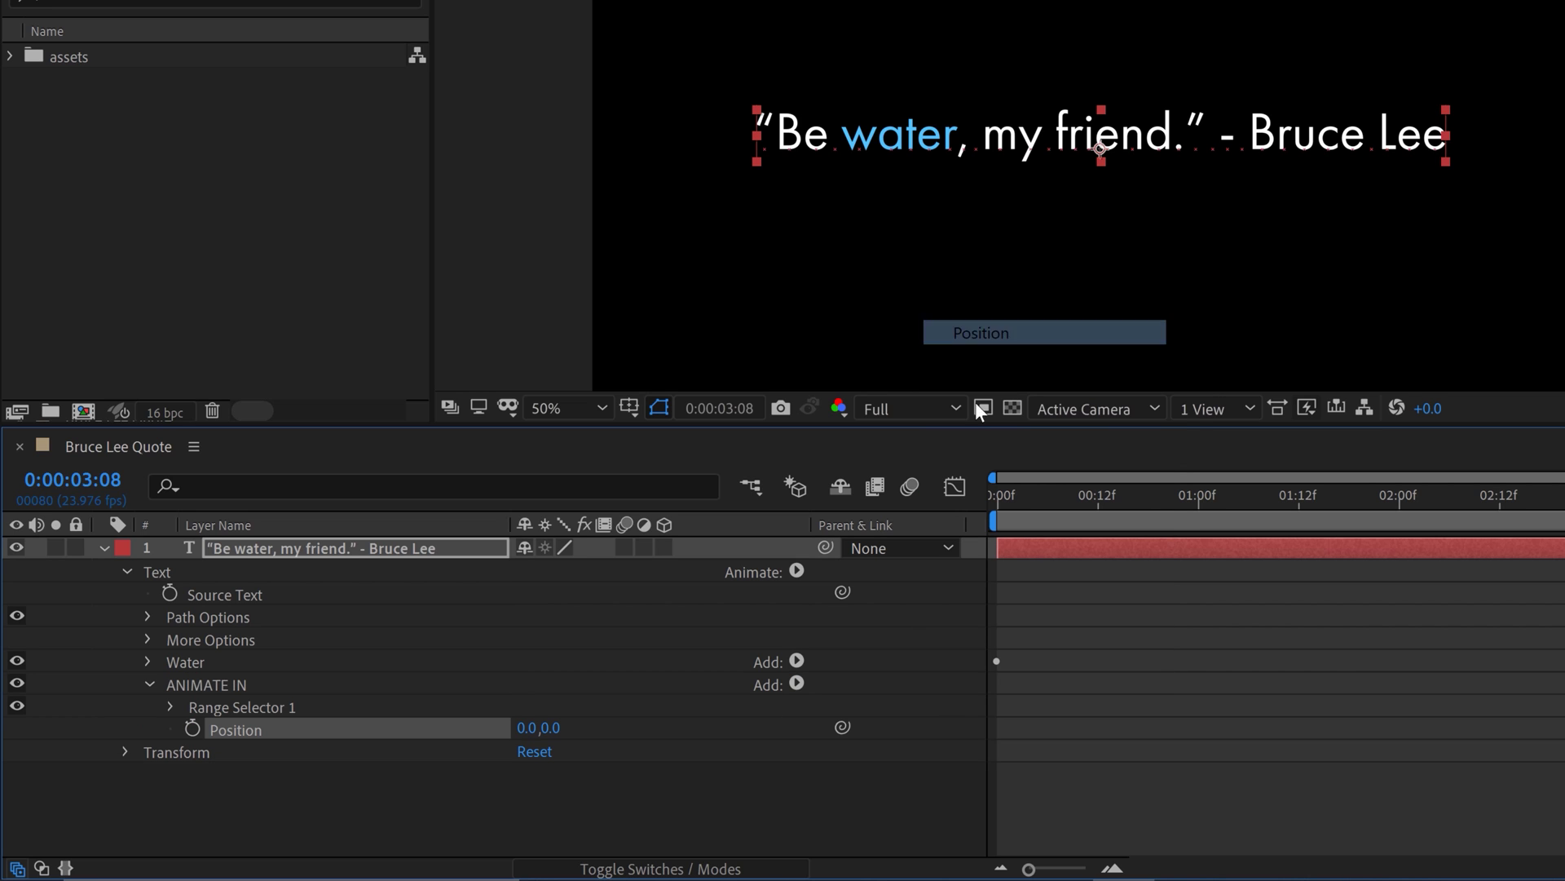
pyautogui.click(797, 683)
pyautogui.moveTo(848, 689)
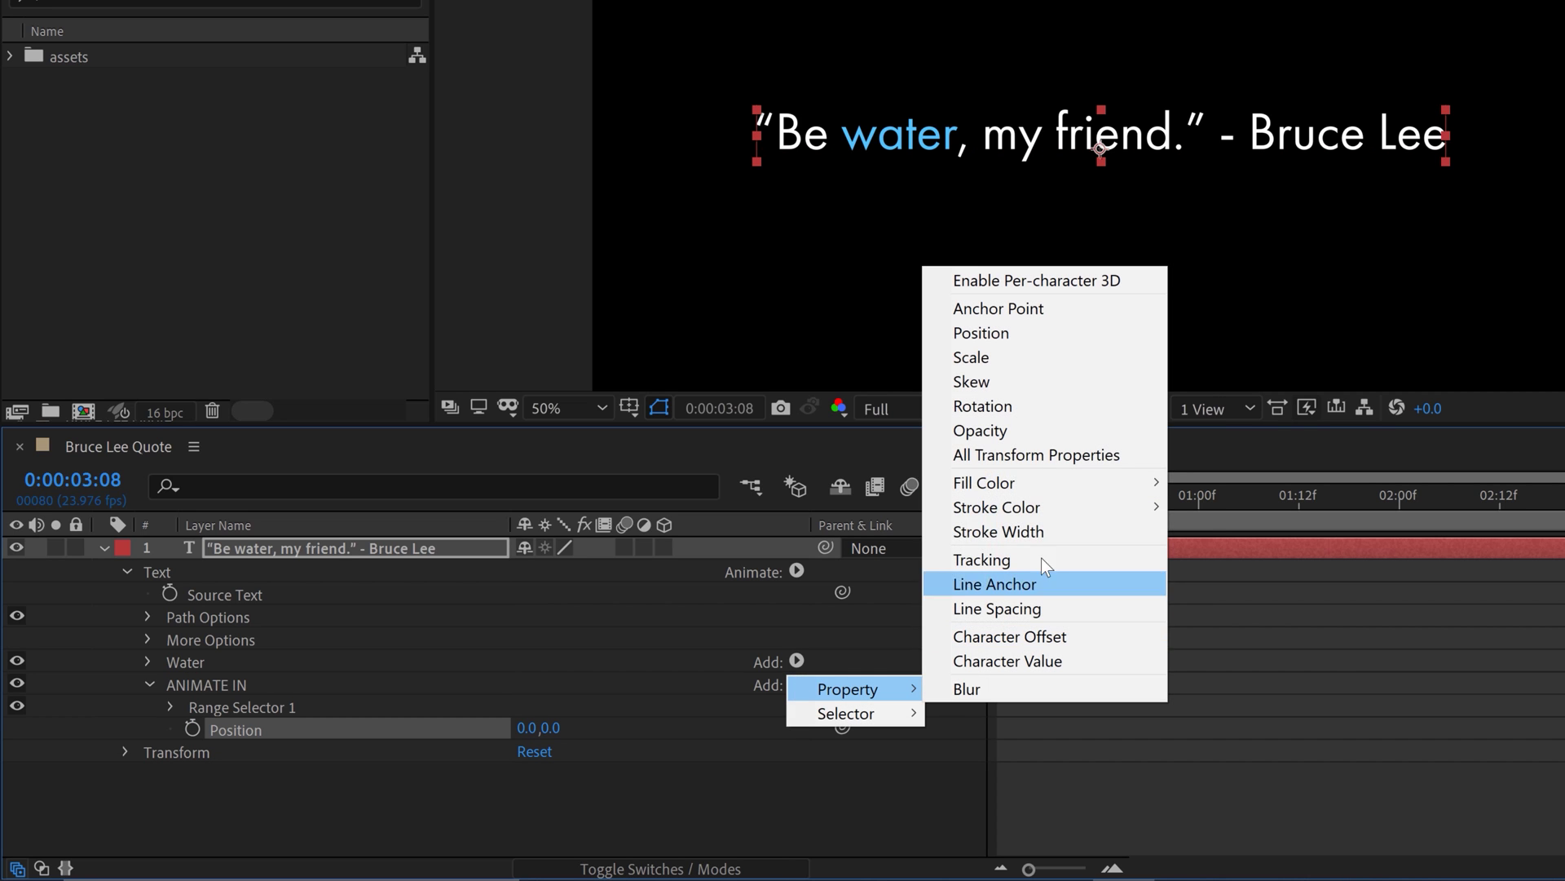
pyautogui.click(1001, 429)
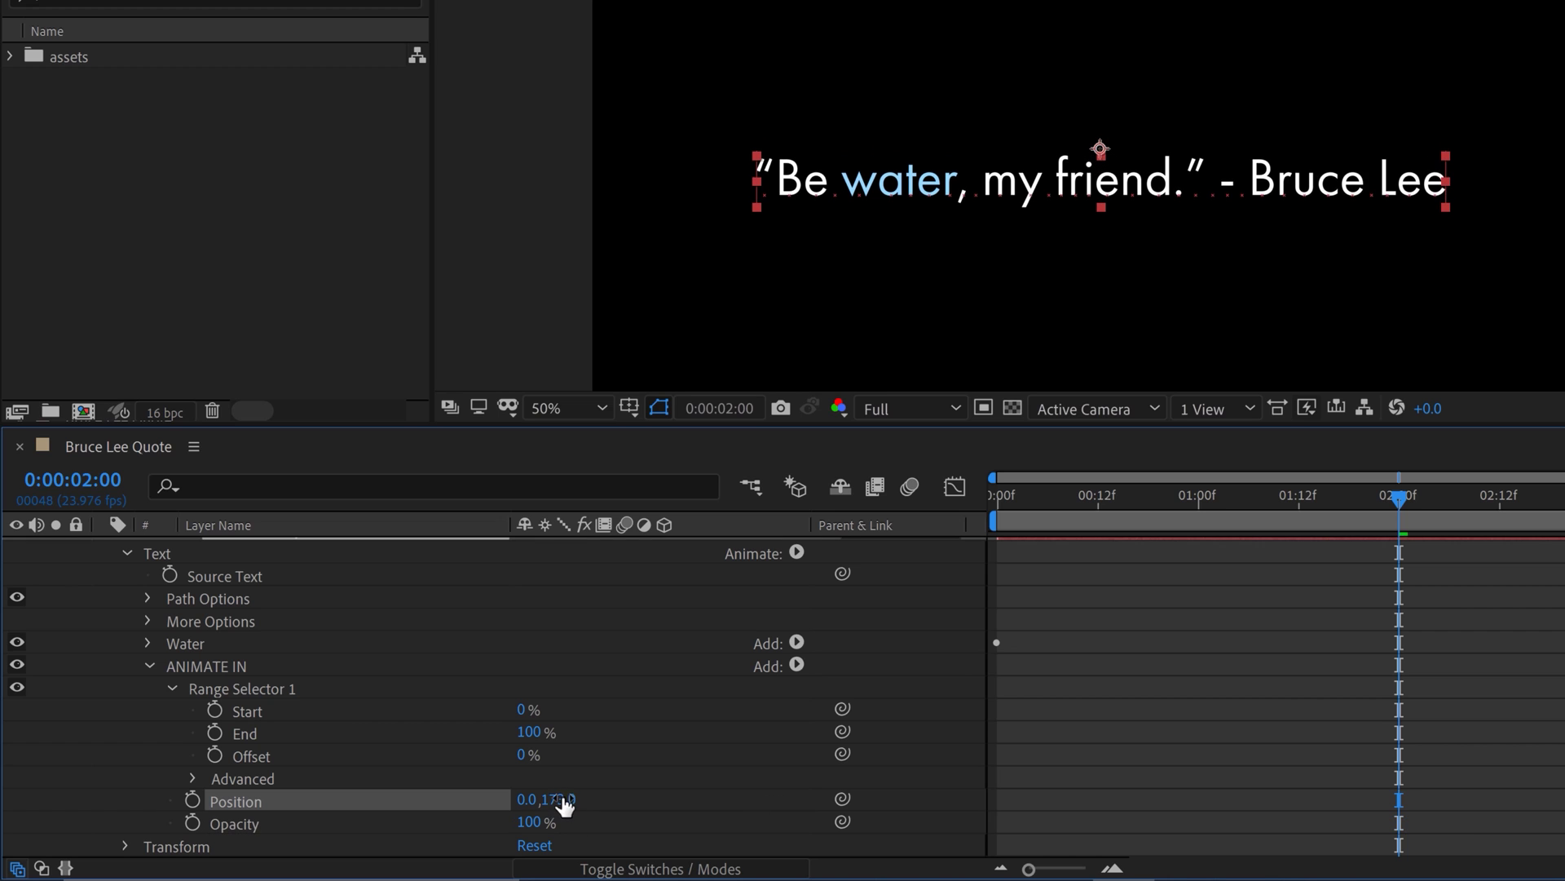
# - Set the ANIMATE IN Position to 0.0,200.0
pyautogui.moveTo(565, 805); pyautogui.dragTo(577, 804)
pyautogui.click(562, 799)
pyautogui.press('Return')
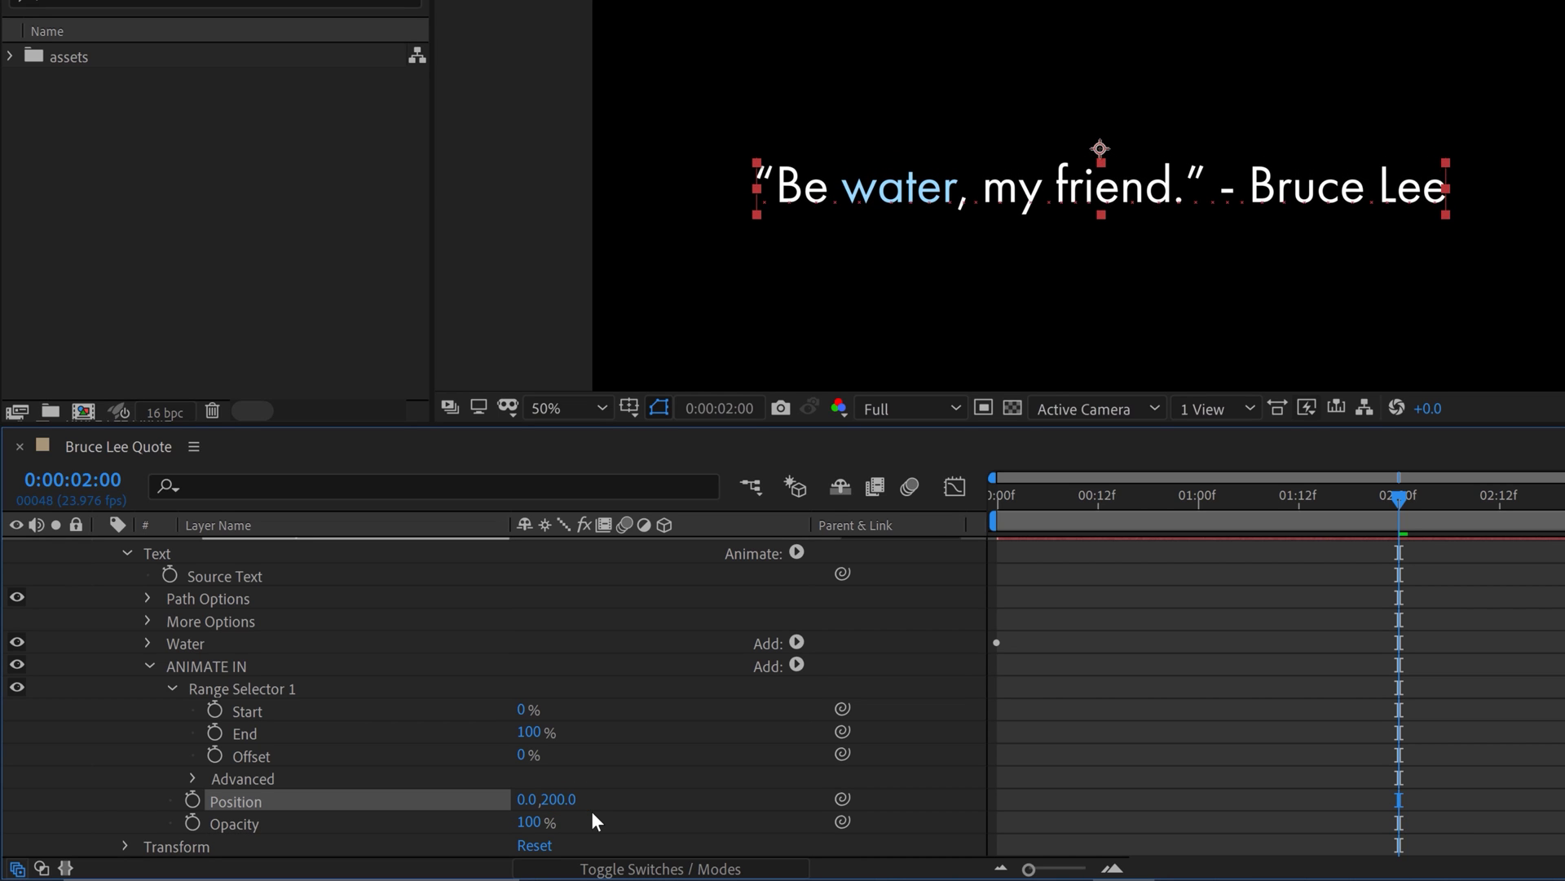
# - Set Opacity to 0% and keyframe Start from 0% at 0f to 100% at 2:00
pyautogui.click(538, 824)
pyautogui.write('0')
pyautogui.press('Return')
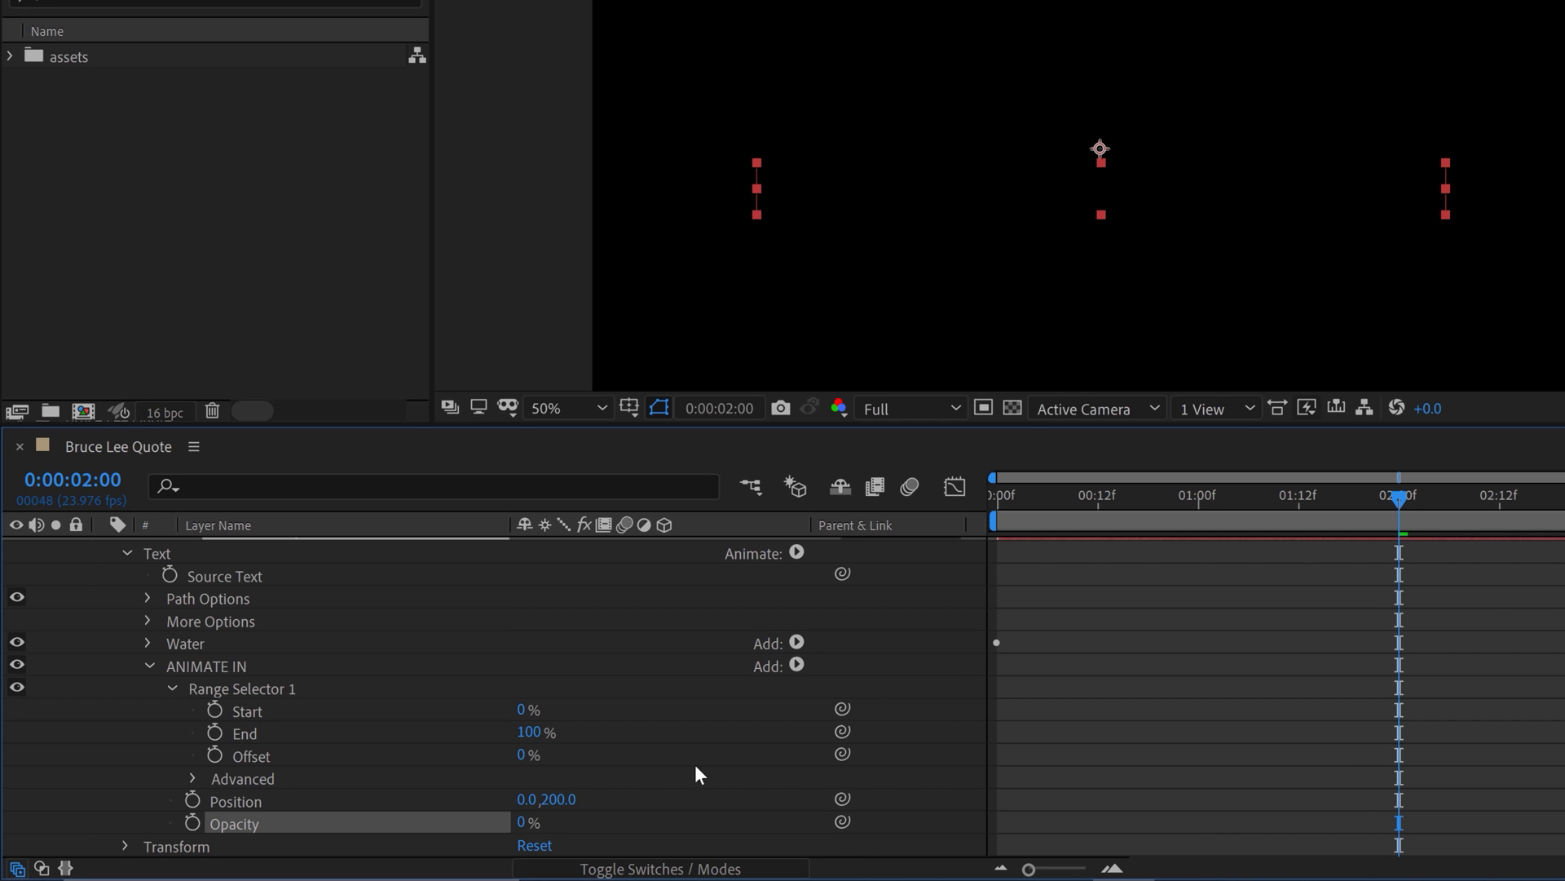
pyautogui.click(215, 709)
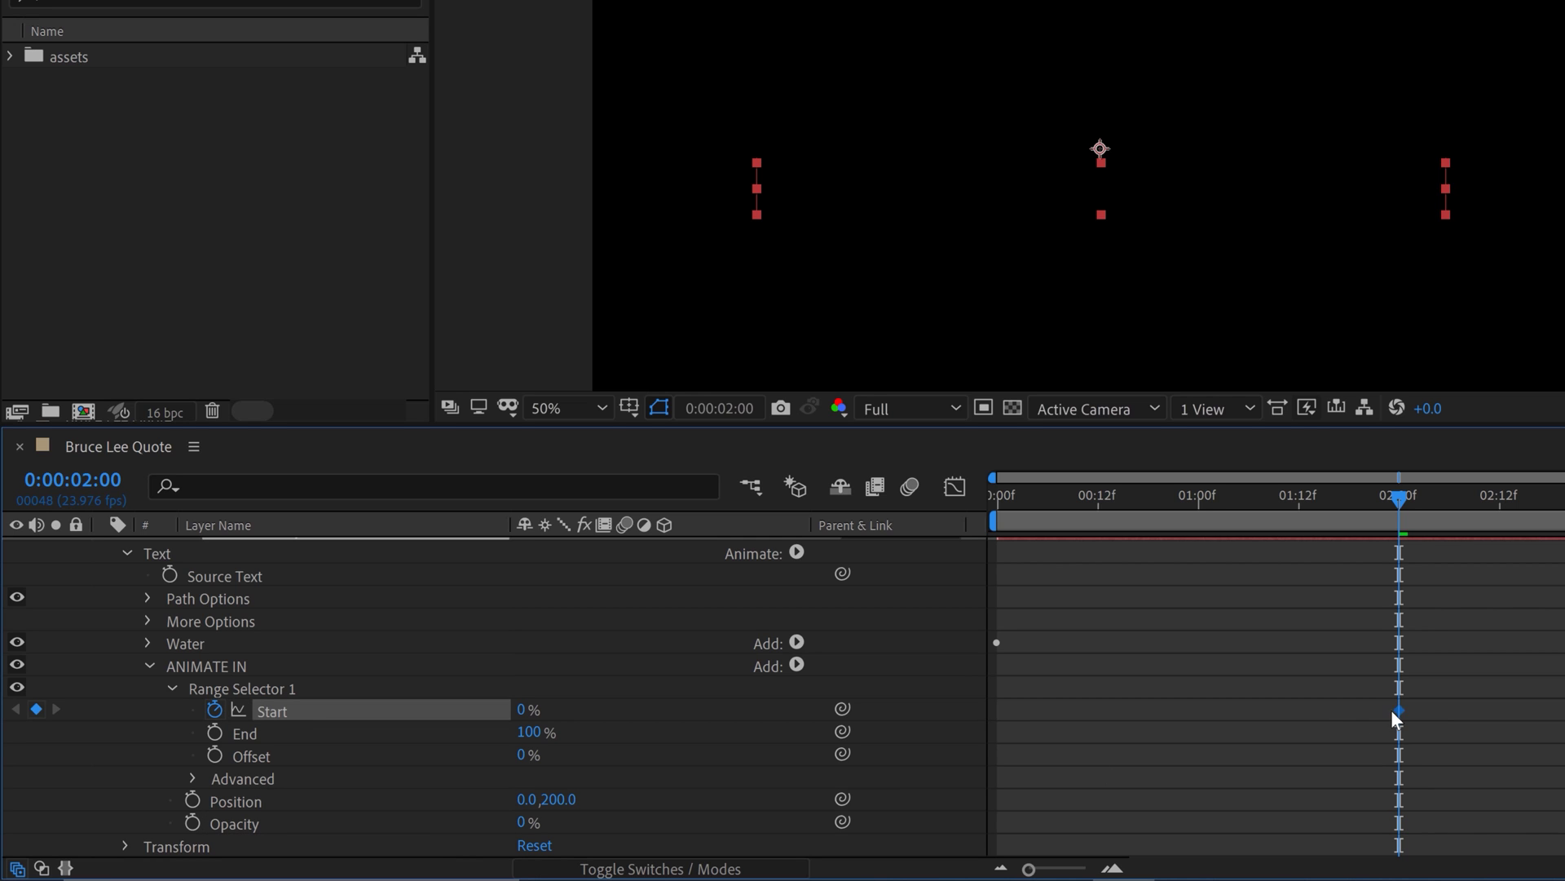
pyautogui.moveTo(1399, 713); pyautogui.dragTo(1158, 714)
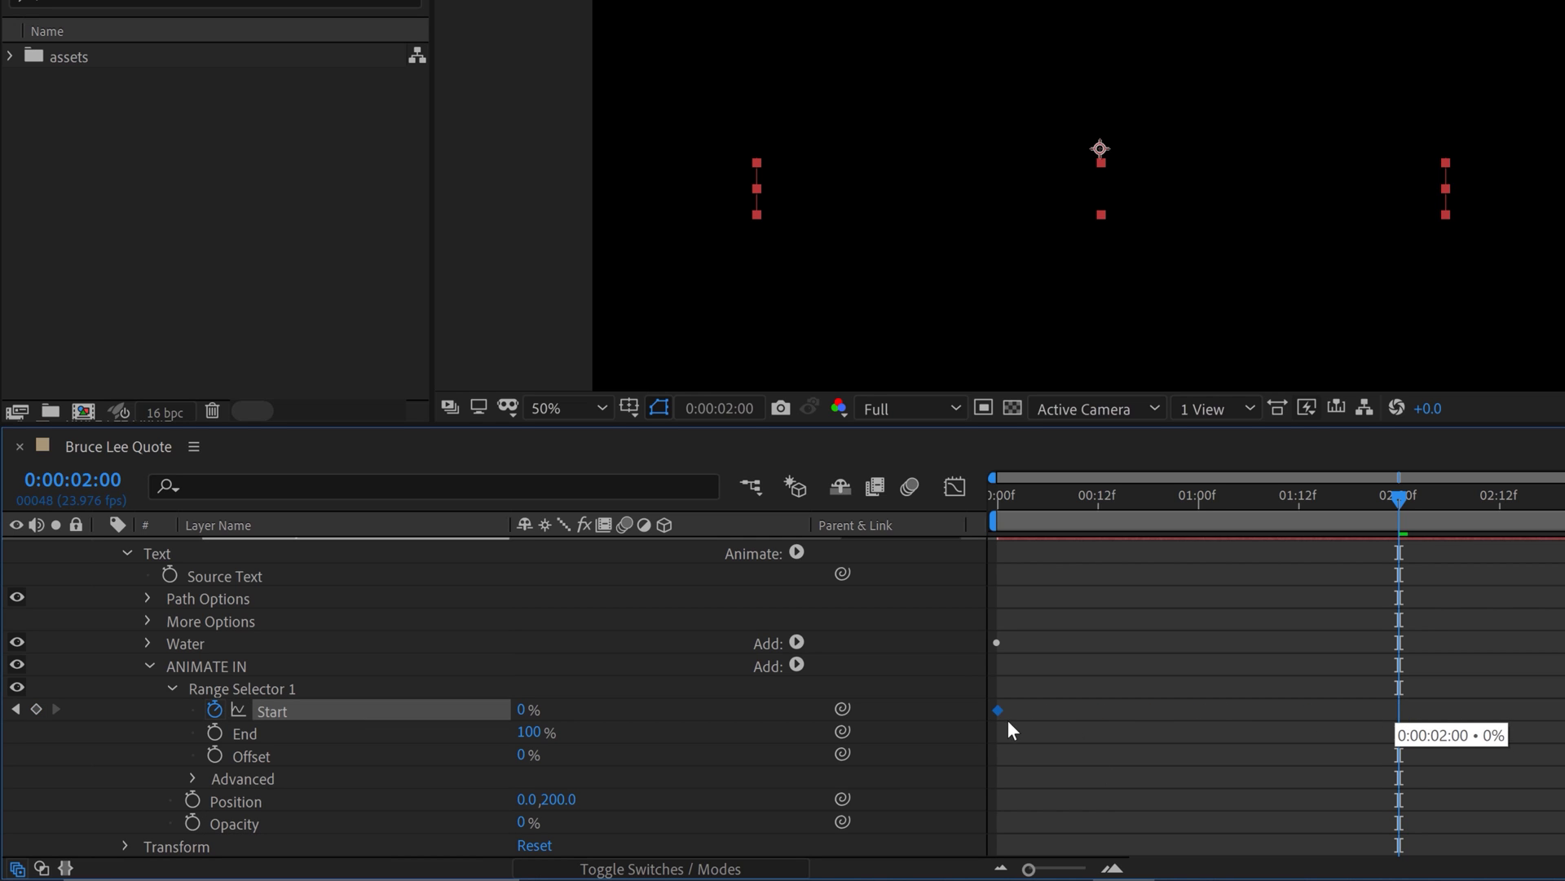
pyautogui.moveTo(1003, 729); pyautogui.dragTo(1002, 730)
pyautogui.moveTo(522, 718); pyautogui.dragTo(650, 726)
# - Preview the partial rise-in and delete the Opacity property from ANIMATE IN
pyautogui.click(1308, 679)
pyautogui.moveTo(1264, 531); pyautogui.dragTo(988, 540)
pyautogui.press('space')
pyautogui.press('space')
pyautogui.moveTo(583, 876)
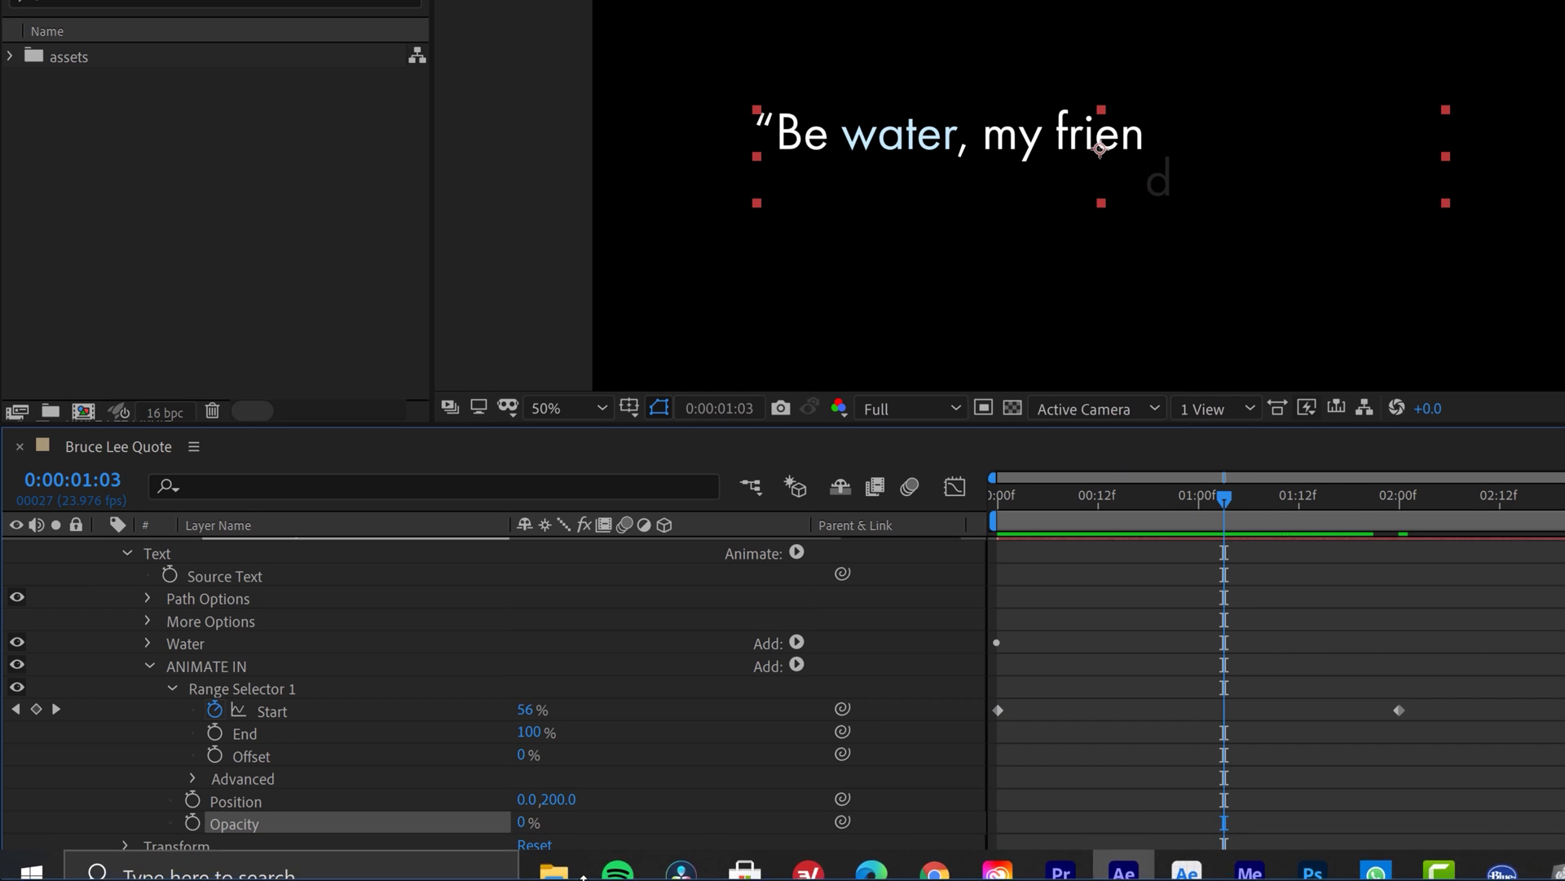
pyautogui.press('Delete')
pyautogui.press('space')
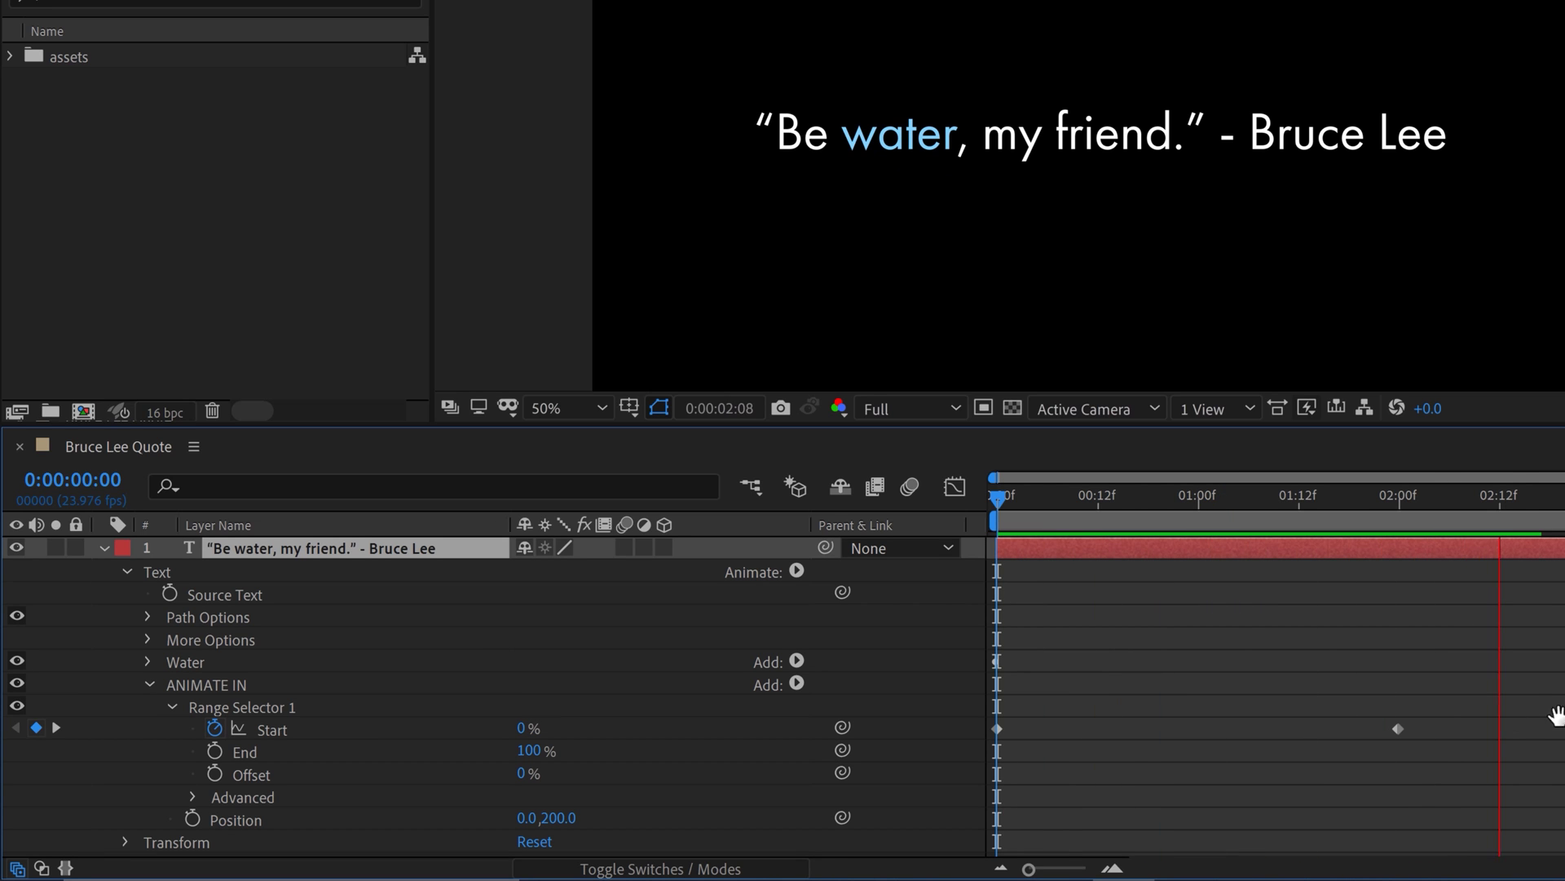
# - Apply Easy Ease to both Start keyframes and preview the result
pyautogui.moveTo(1440, 710); pyautogui.dragTo(993, 781)
pyautogui.rightClick(998, 728)
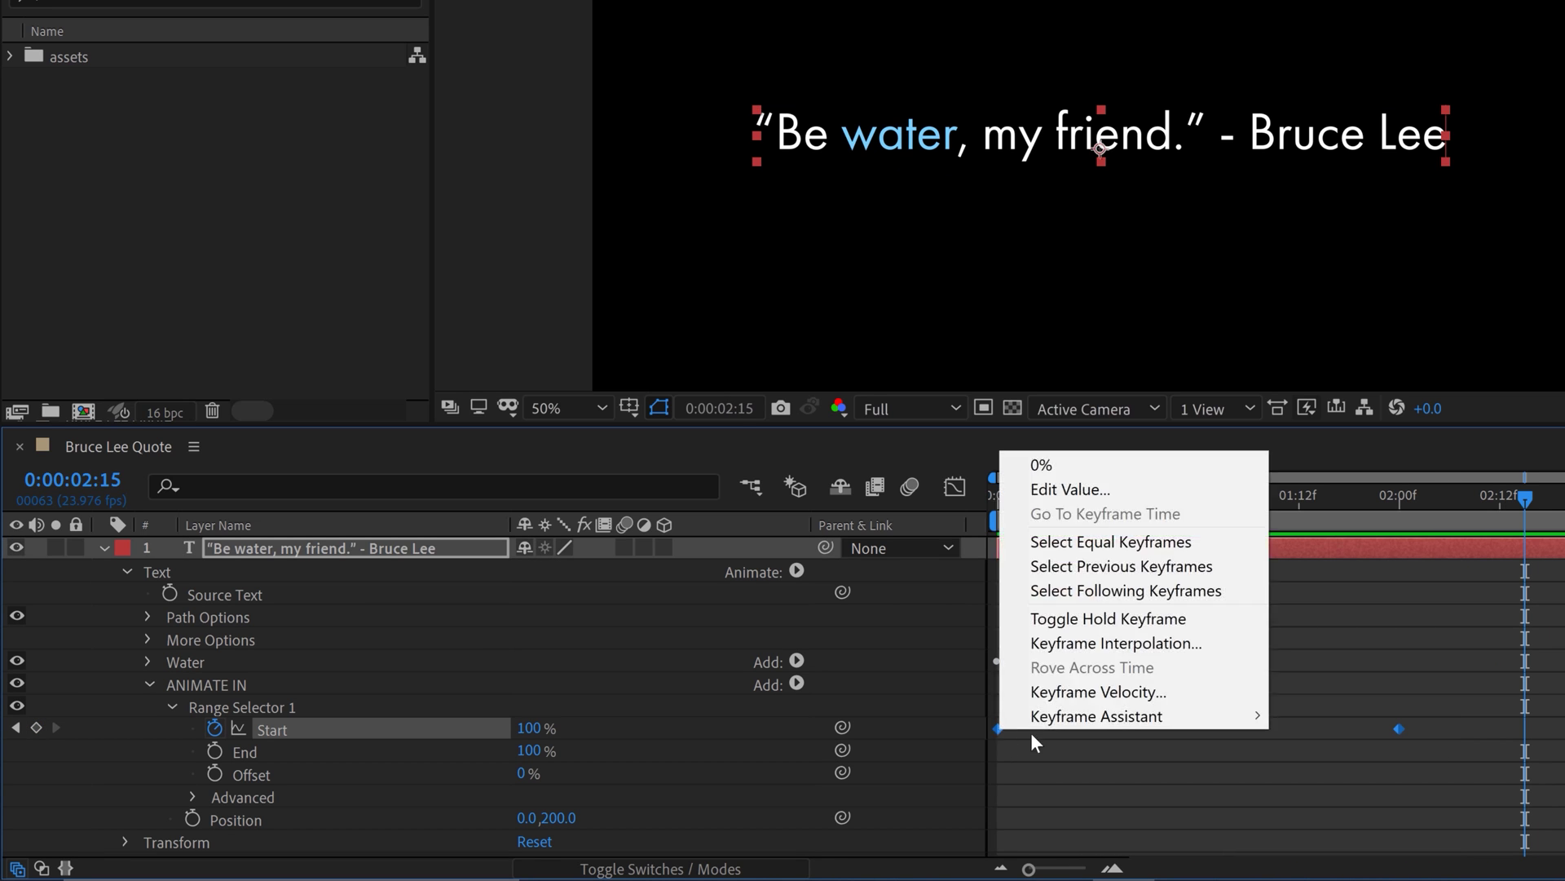
pyautogui.moveTo(1142, 716)
pyautogui.click(1318, 570)
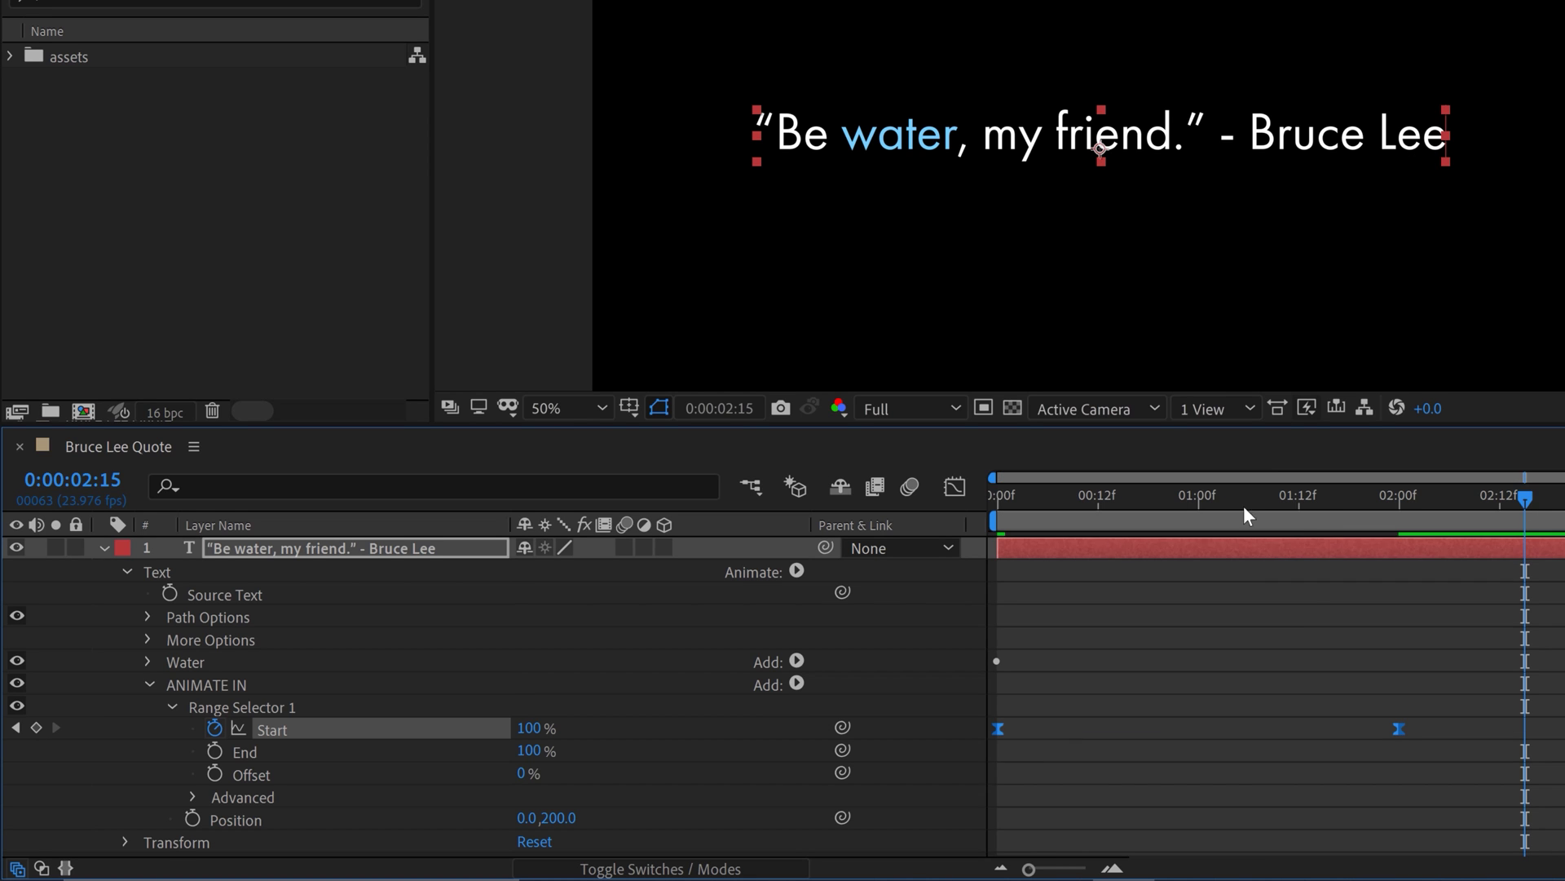
pyautogui.press('space')
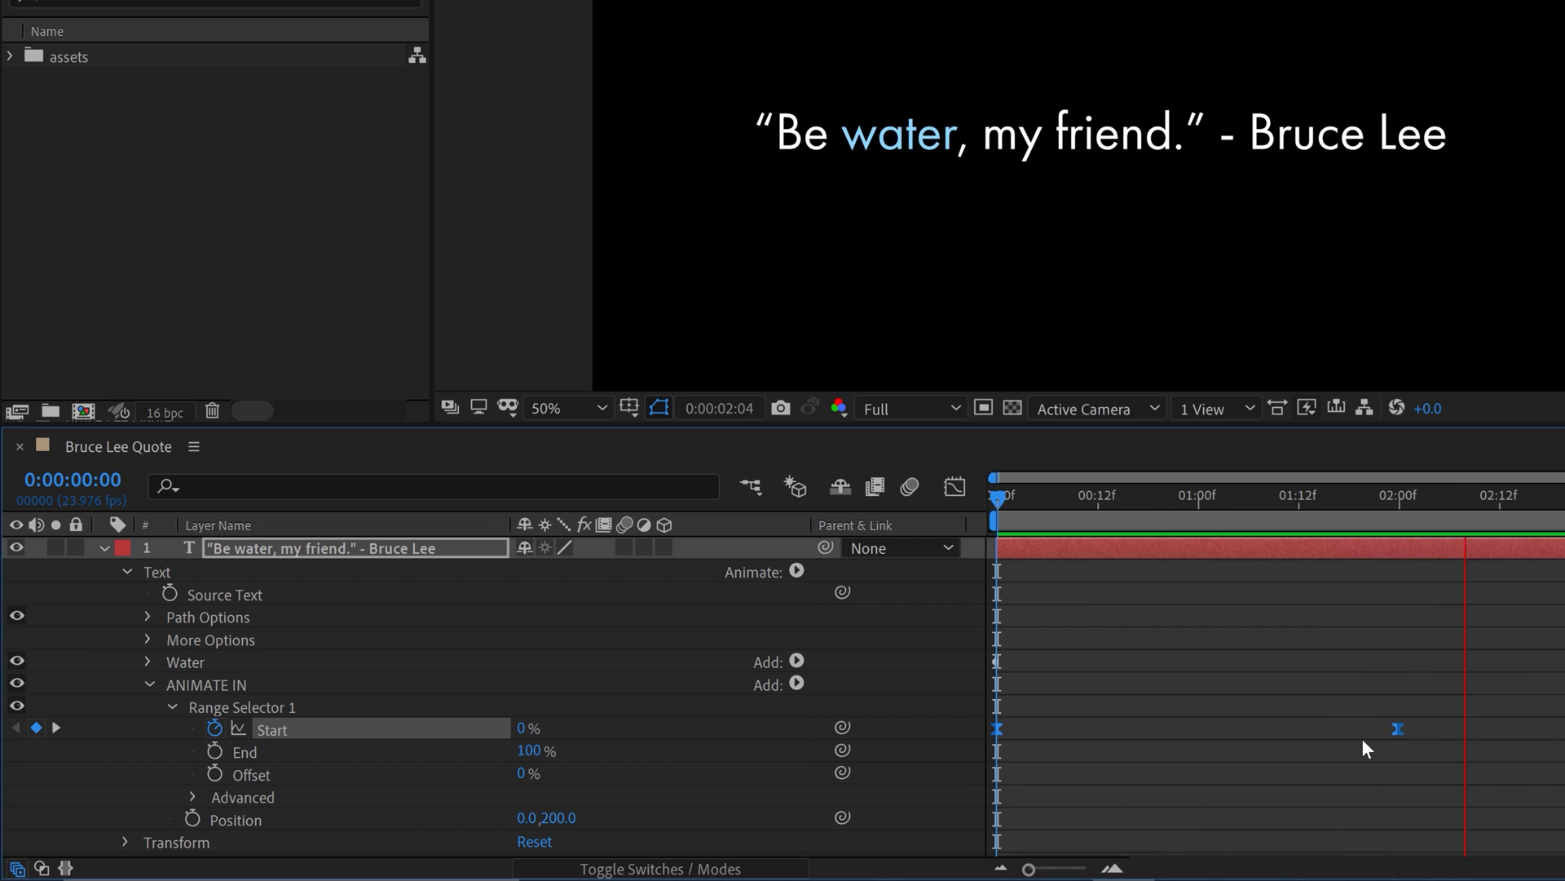
pyautogui.press('space')
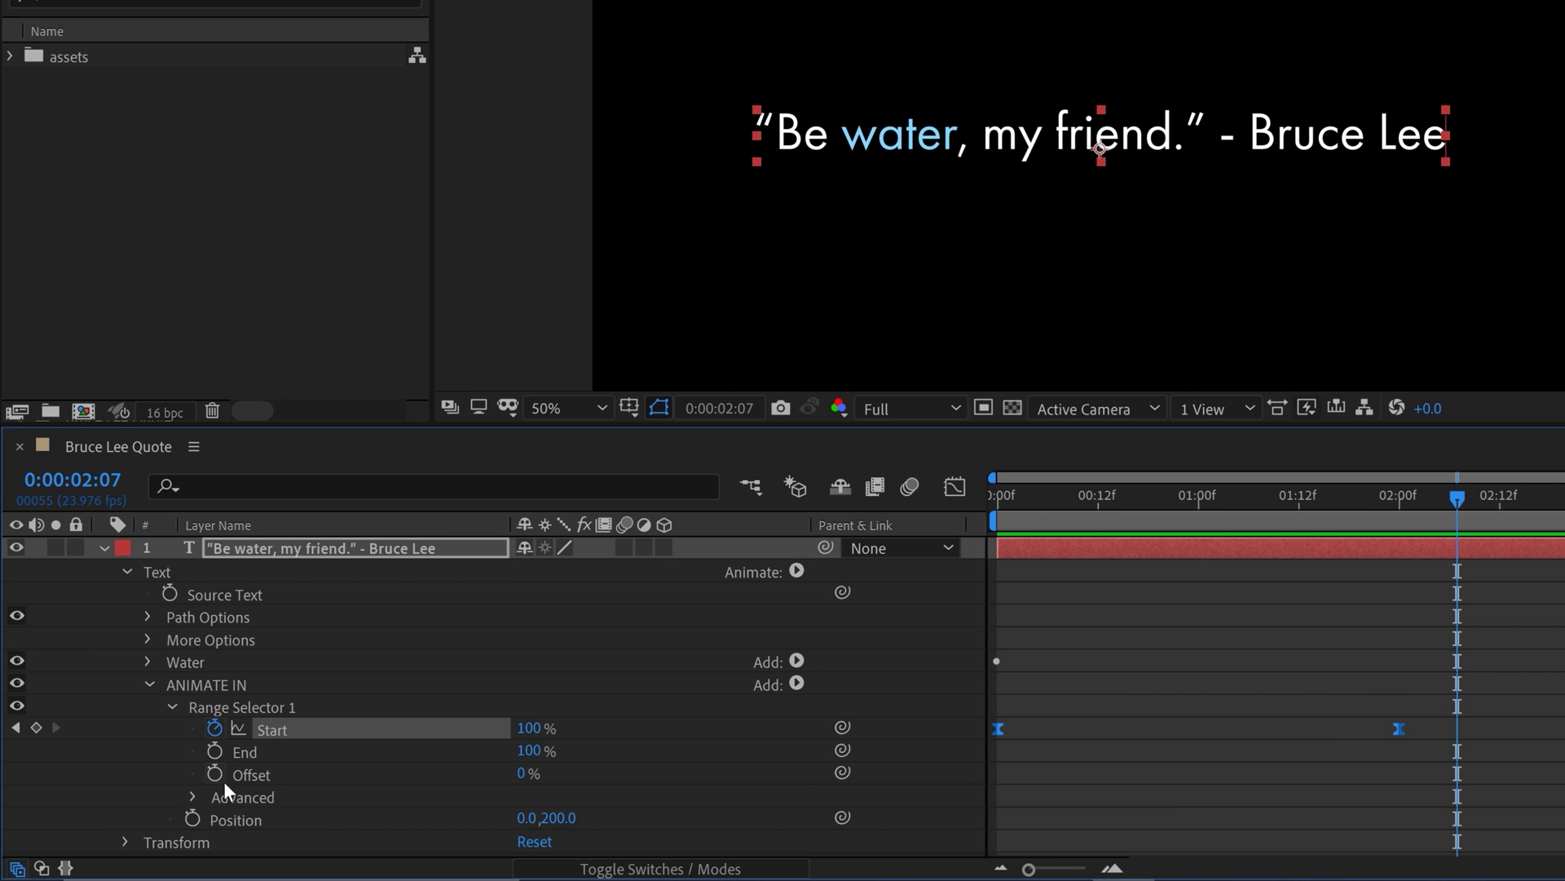
# - Set the ANIMATE IN range Shape under Advanced to Ramp Up and scrub the reveal
pyautogui.click(193, 797)
pyautogui.scroll(-3, 160, 791)
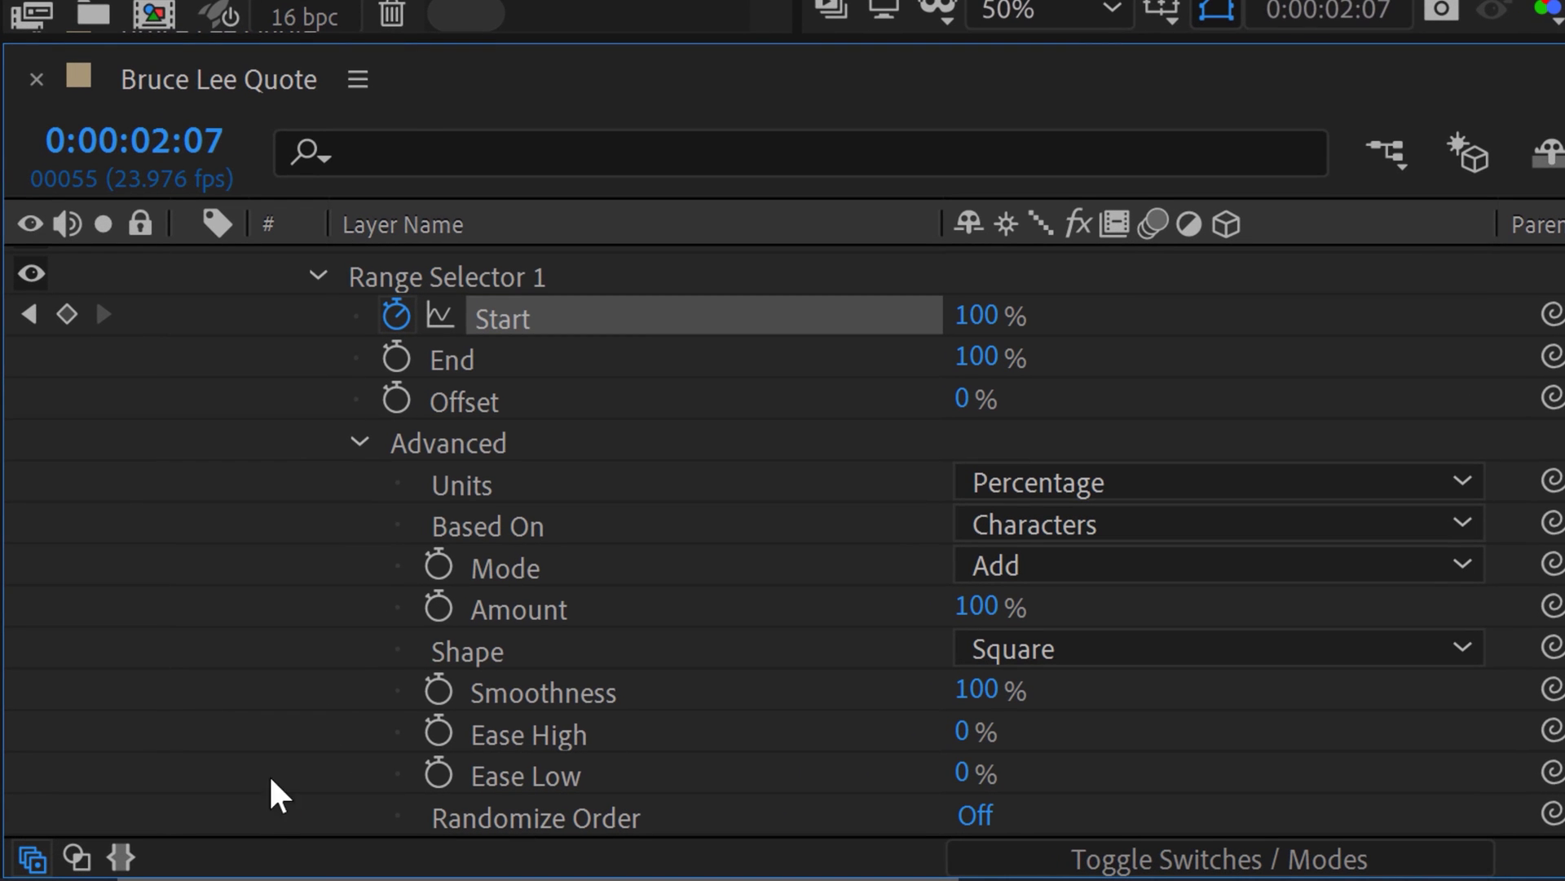
pyautogui.scroll(-2, 407, 653)
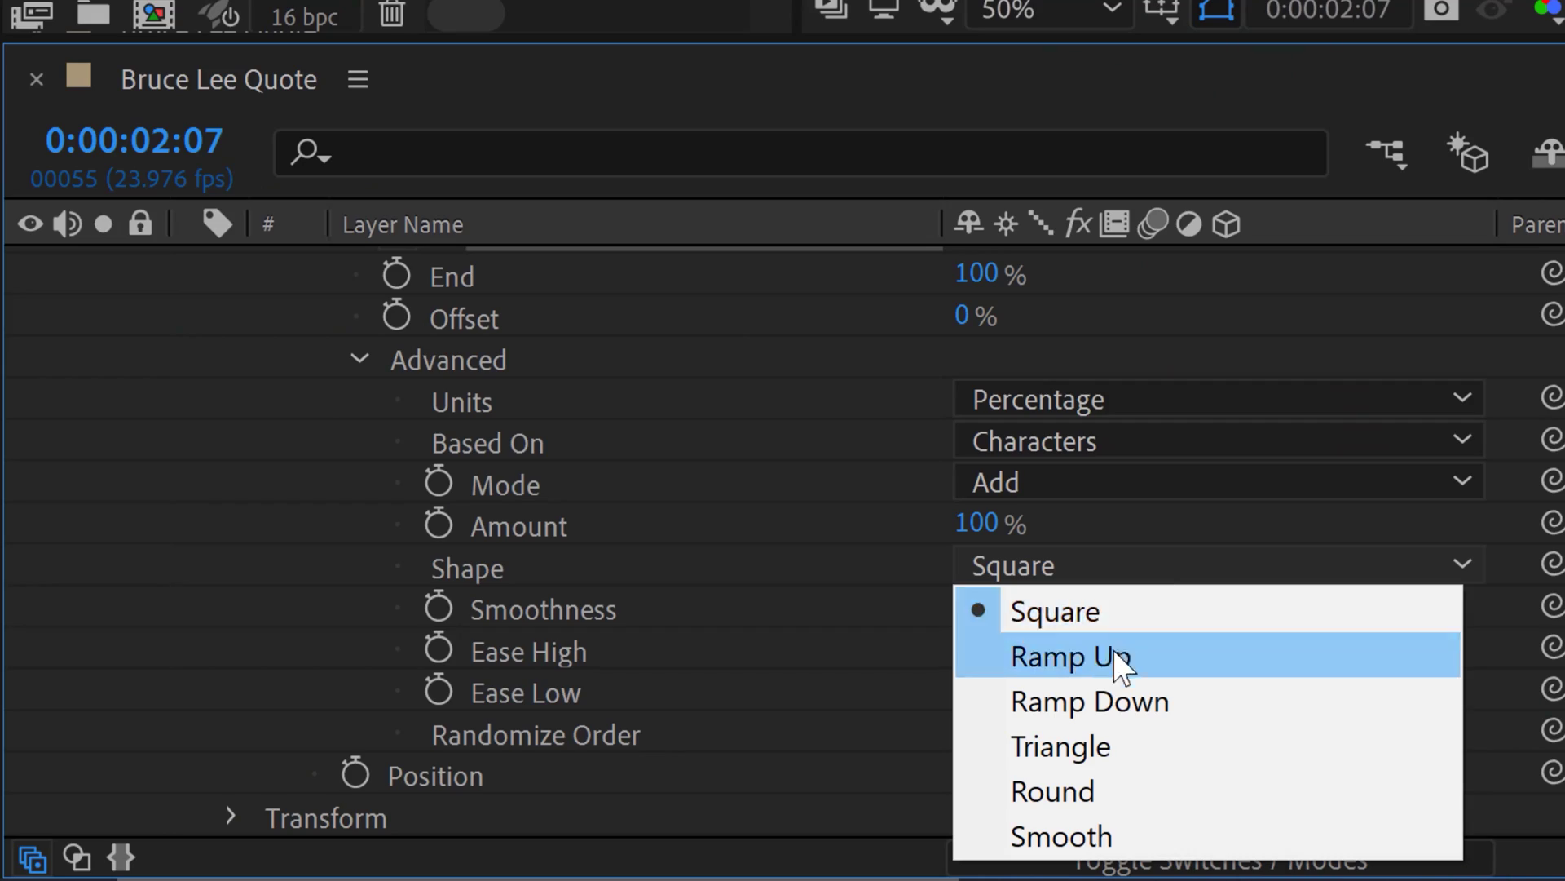
pyautogui.click(1117, 656)
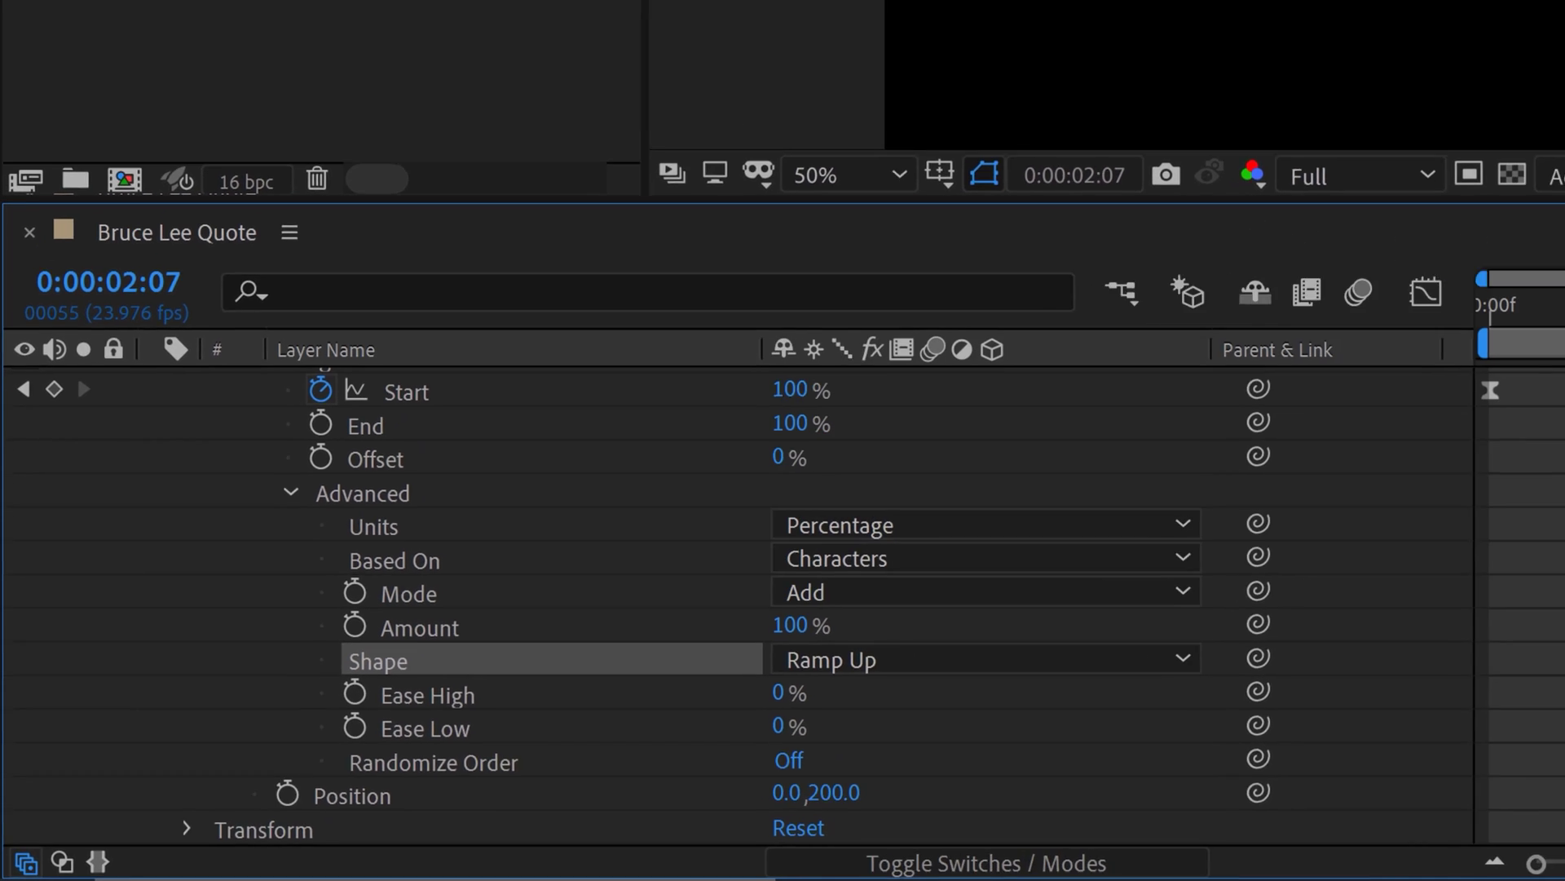
pyautogui.moveTo(1215, 468); pyautogui.dragTo(1187, 515)
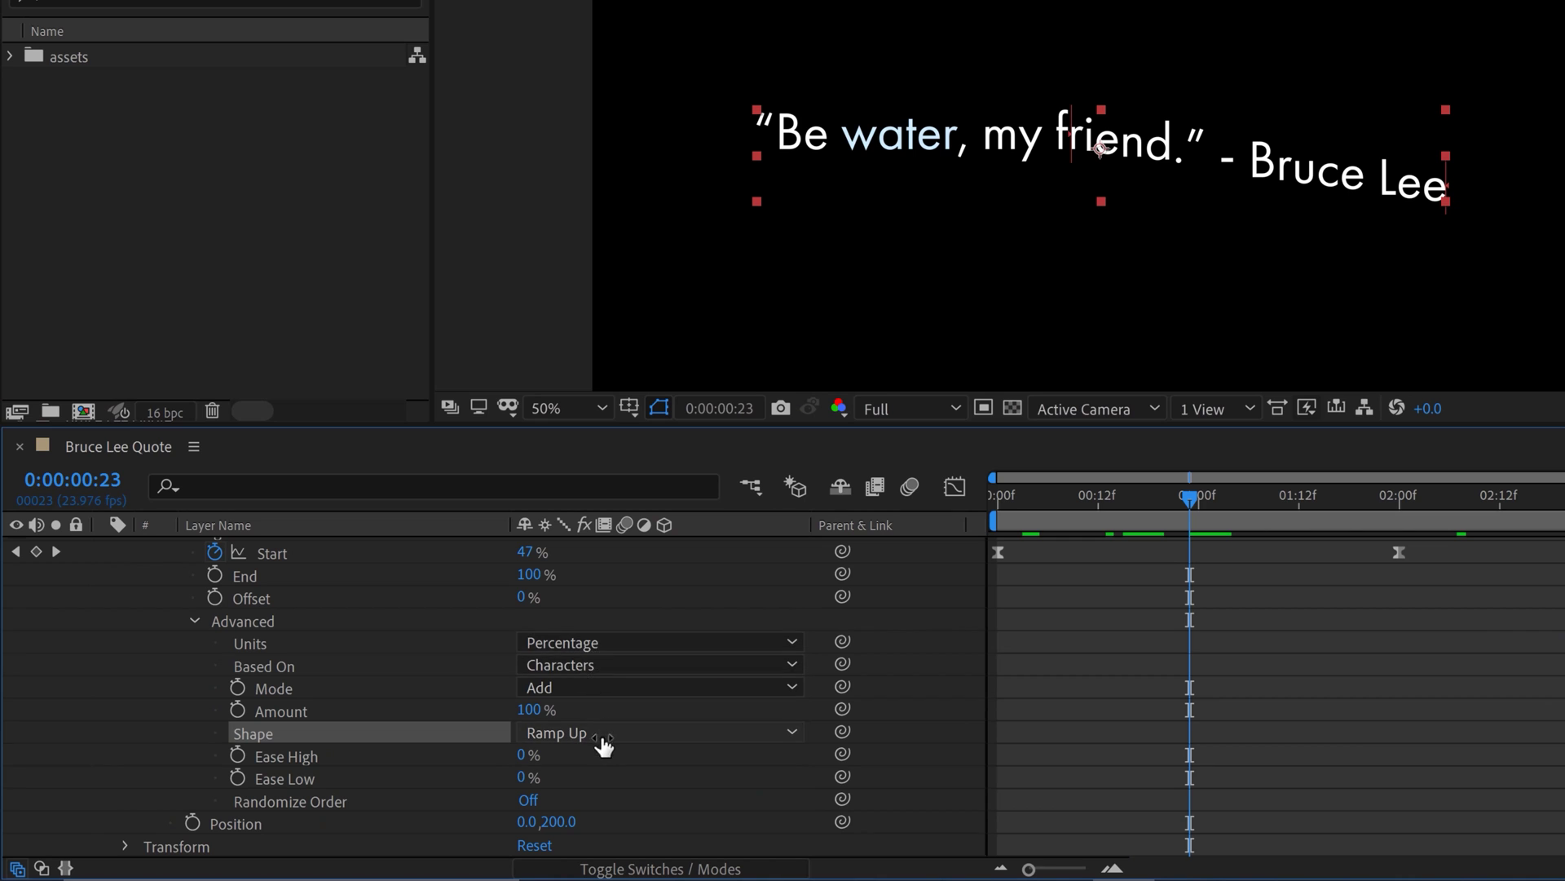
# - Try the Triangle shape, then switch back to Ramp Up and return to the start
pyautogui.click(603, 735)
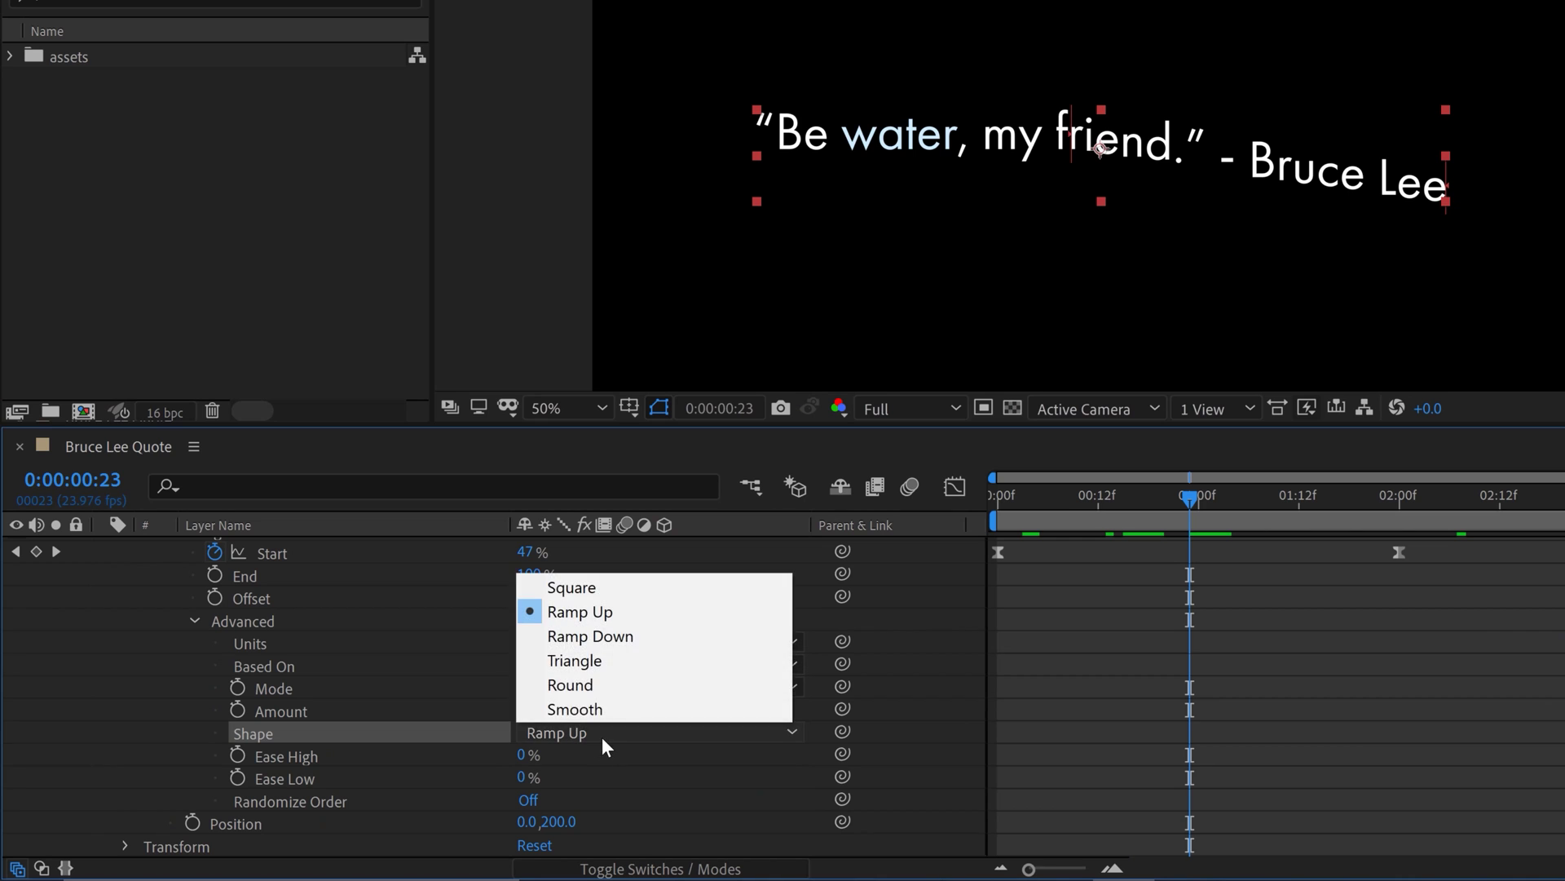
pyautogui.click(606, 660)
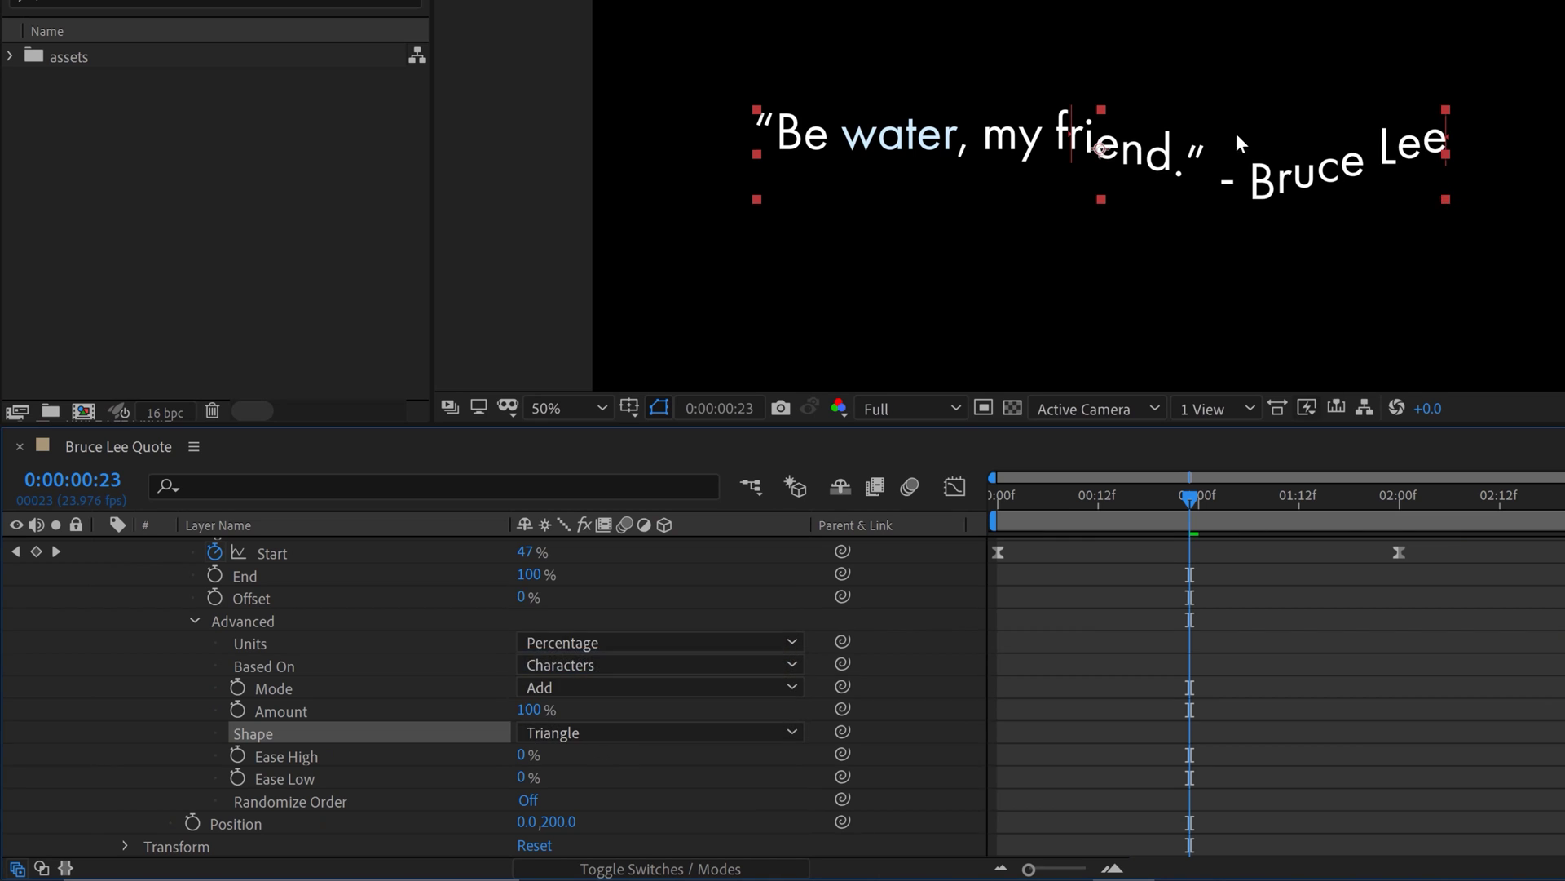
pyautogui.click(587, 735)
pyautogui.click(608, 604)
pyautogui.moveTo(1195, 496); pyautogui.dragTo(932, 532)
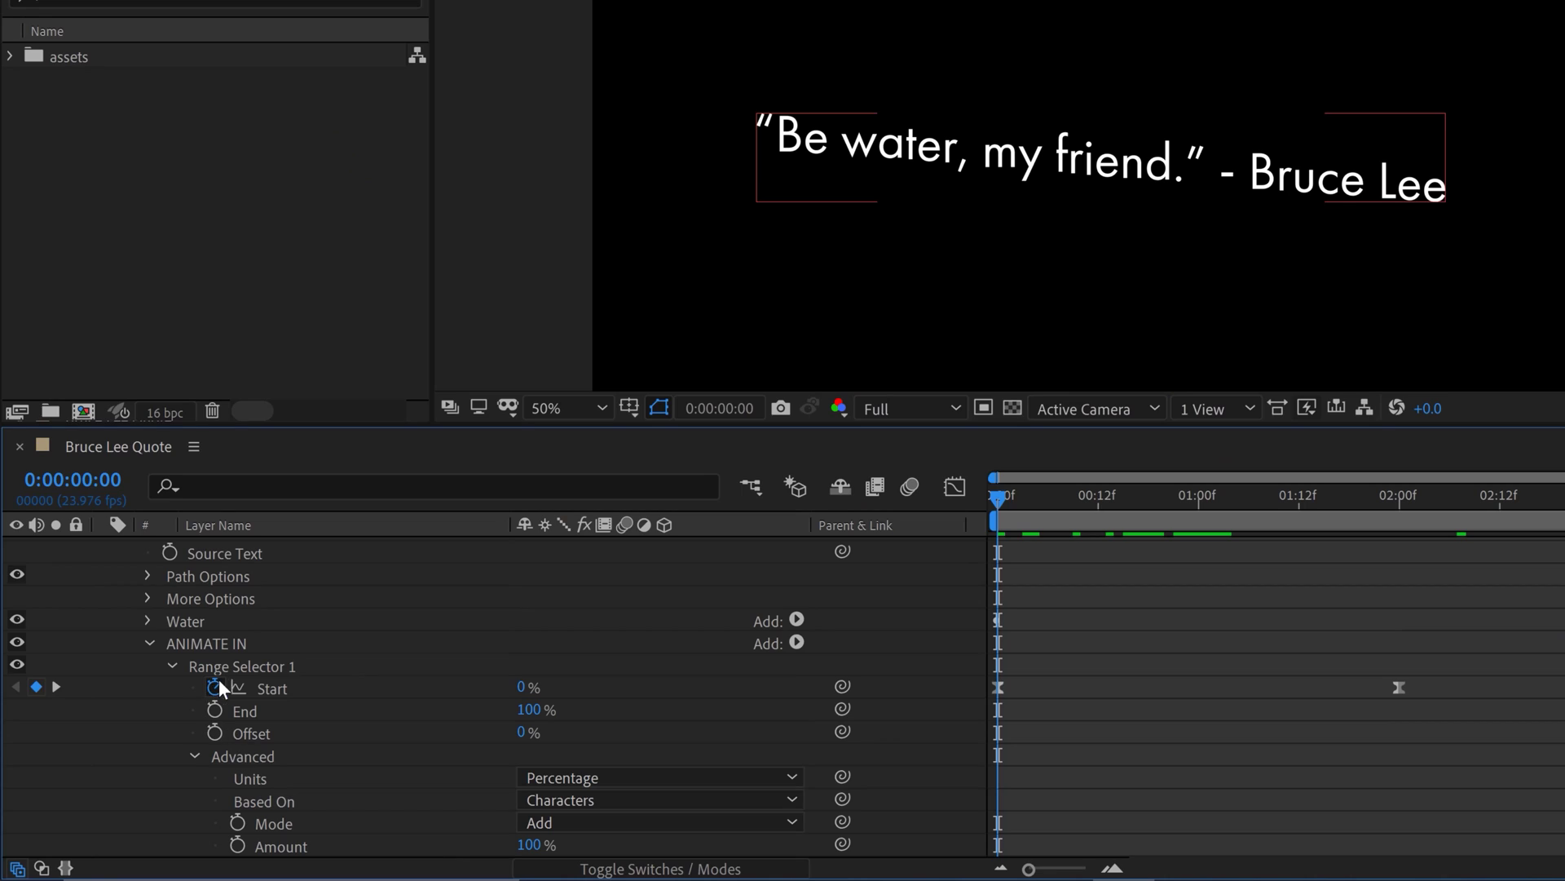
# - Replace the Start animation with Offset keyframes from -100% at 0f to 100% at two seconds
pyautogui.click(216, 686)
pyautogui.click(215, 732)
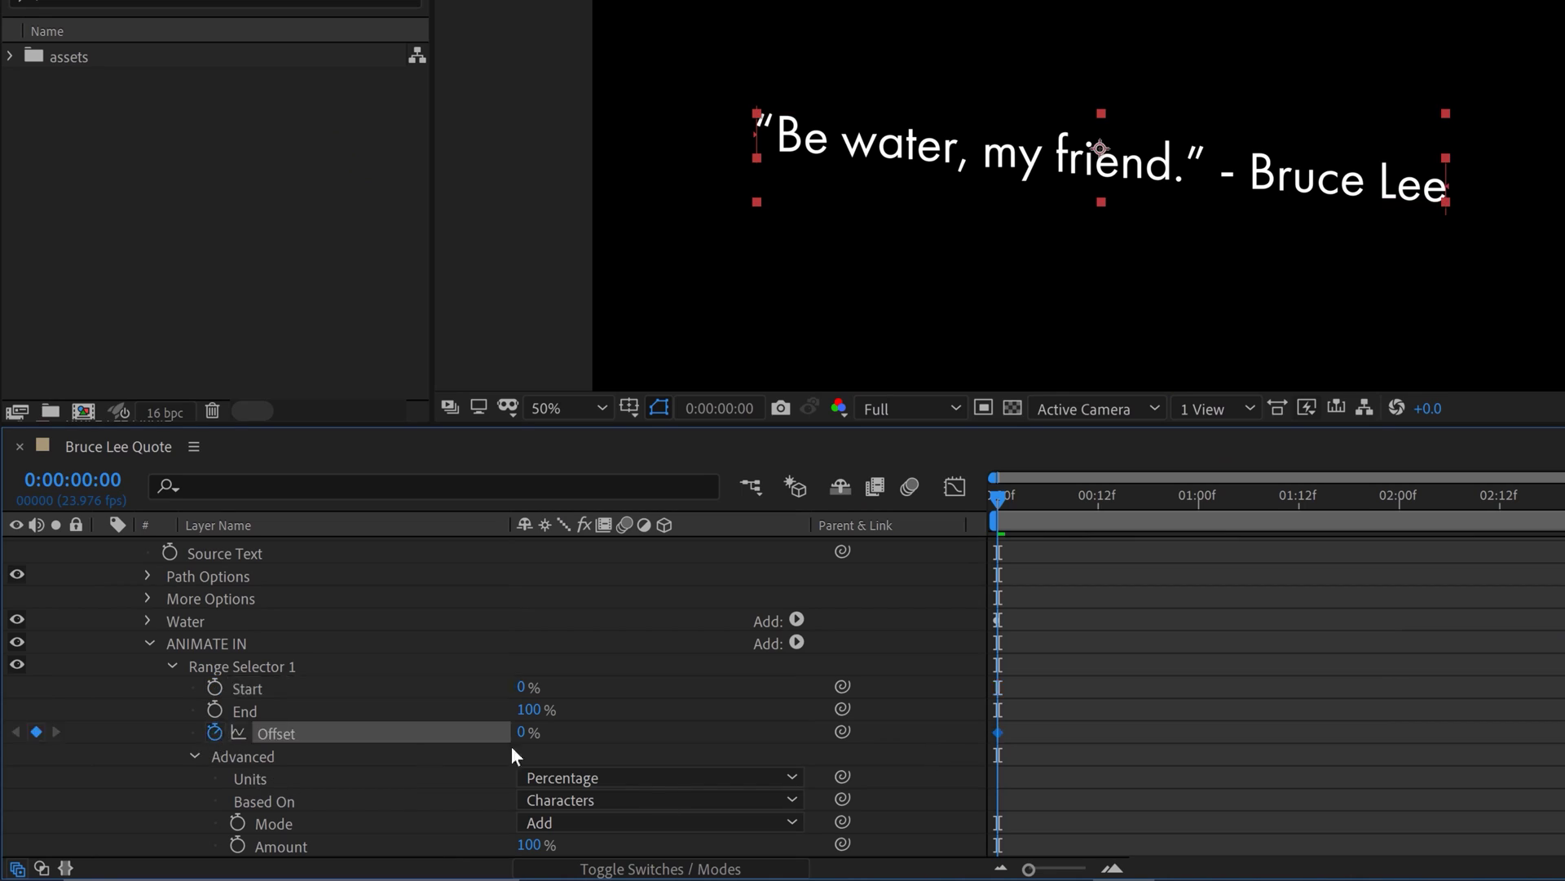
pyautogui.moveTo(522, 739); pyautogui.dragTo(10, 729)
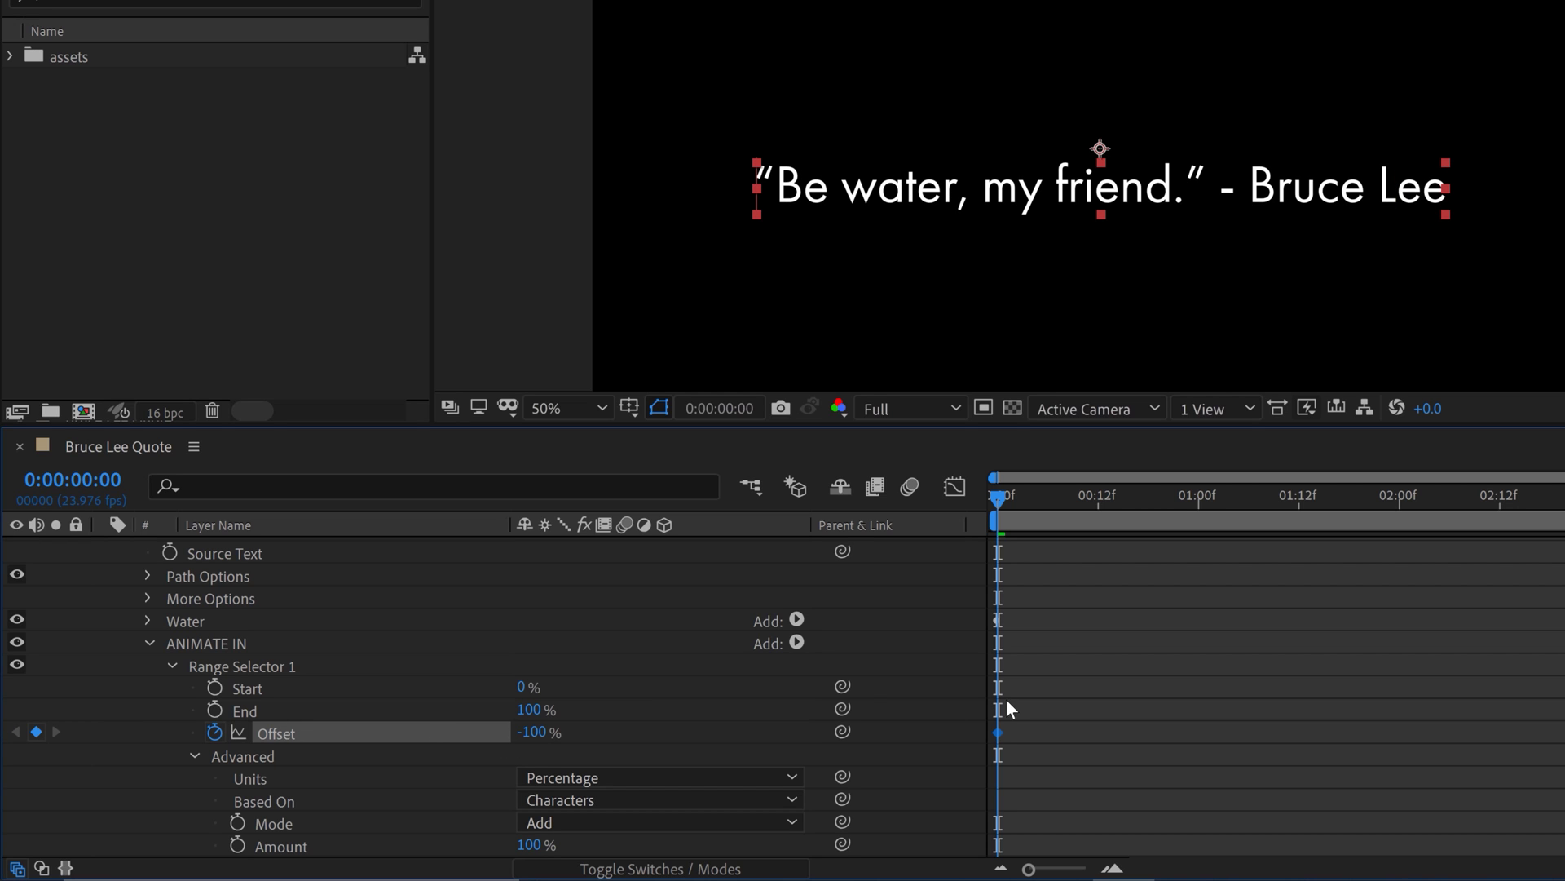
pyautogui.moveTo(1071, 493); pyautogui.dragTo(1406, 512)
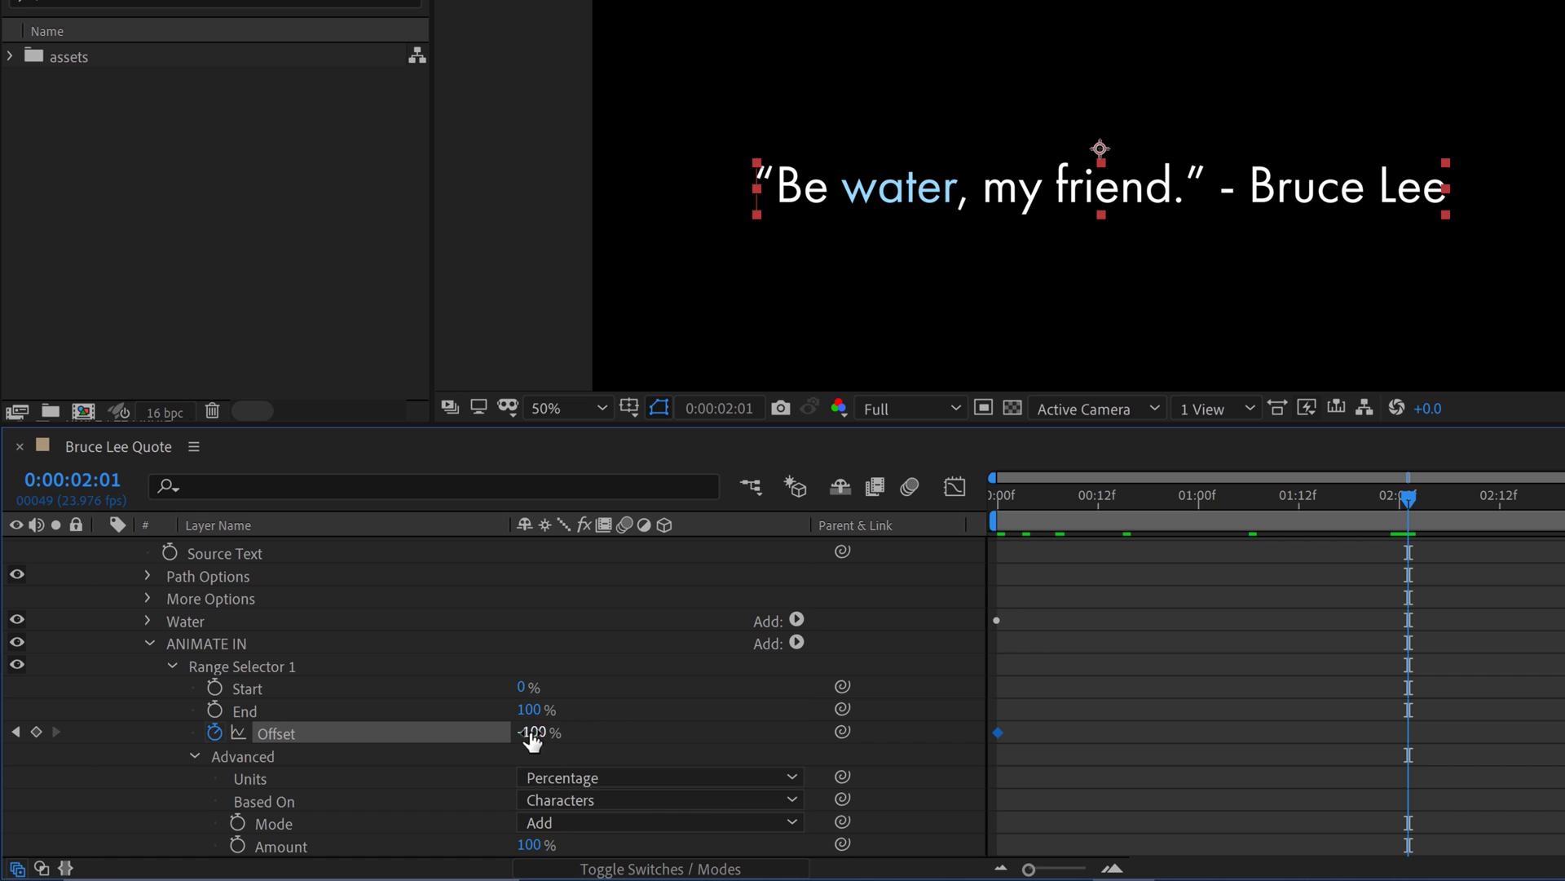
pyautogui.moveTo(532, 733); pyautogui.dragTo(701, 732)
pyautogui.click(1487, 646)
pyautogui.moveTo(1400, 499); pyautogui.dragTo(996, 499)
pyautogui.press('space')
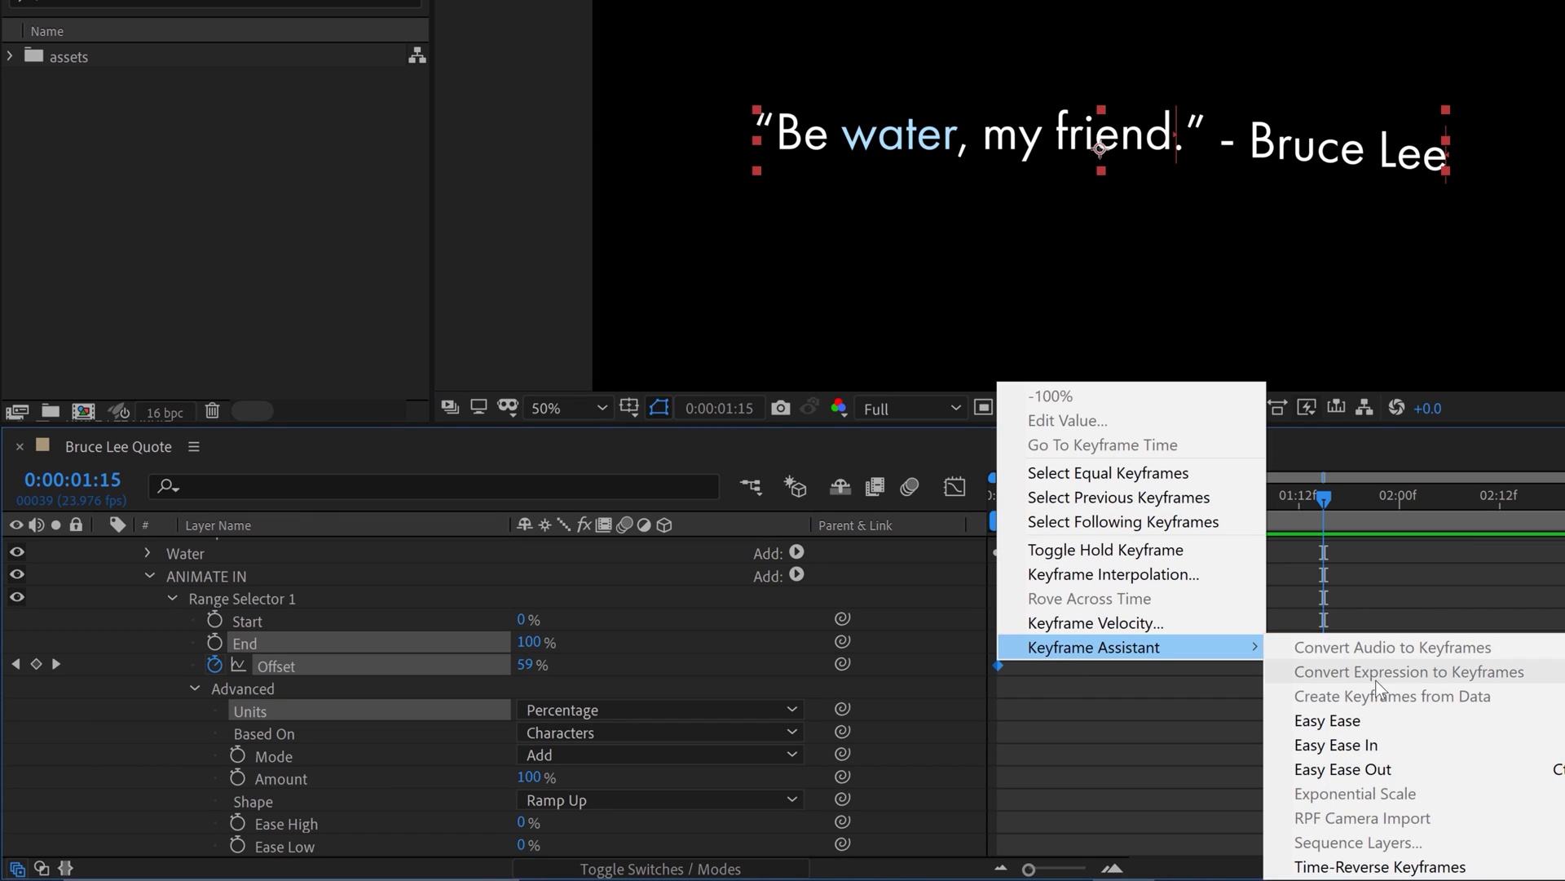
# - Apply Easy Ease to the Offset keyframes and preview the rise-in from the start
pyautogui.click(1368, 721)
pyautogui.click(1289, 495)
pyautogui.press('Home')
pyautogui.press('space')
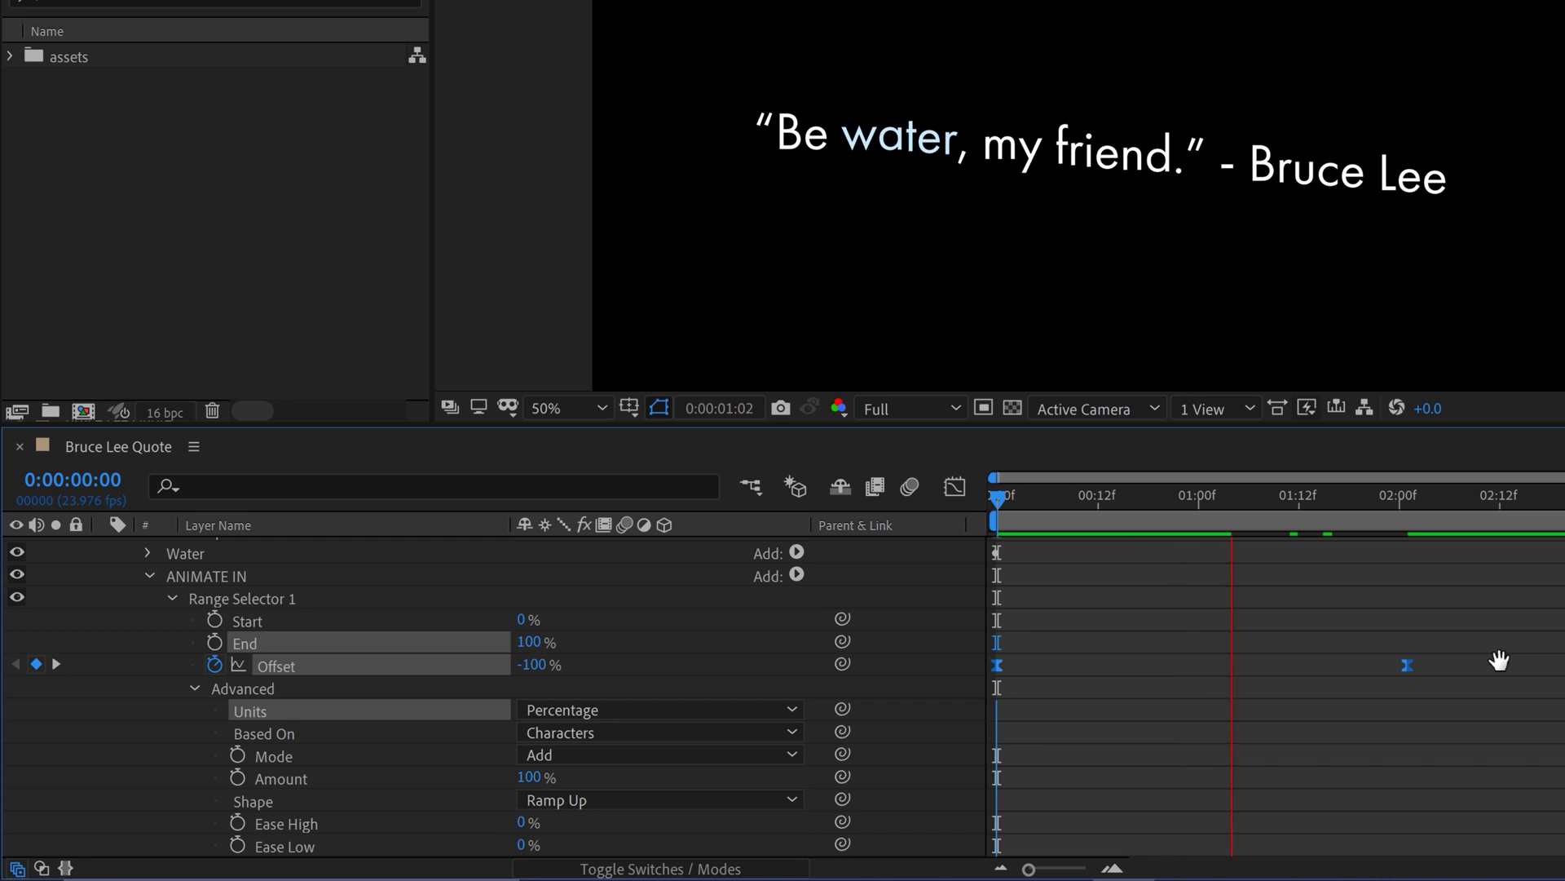
pyautogui.press('space')
# - Raise the range easing to Ease High 43% and Ease Low 52%, then preview
pyautogui.scroll(-1, 1196, 737)
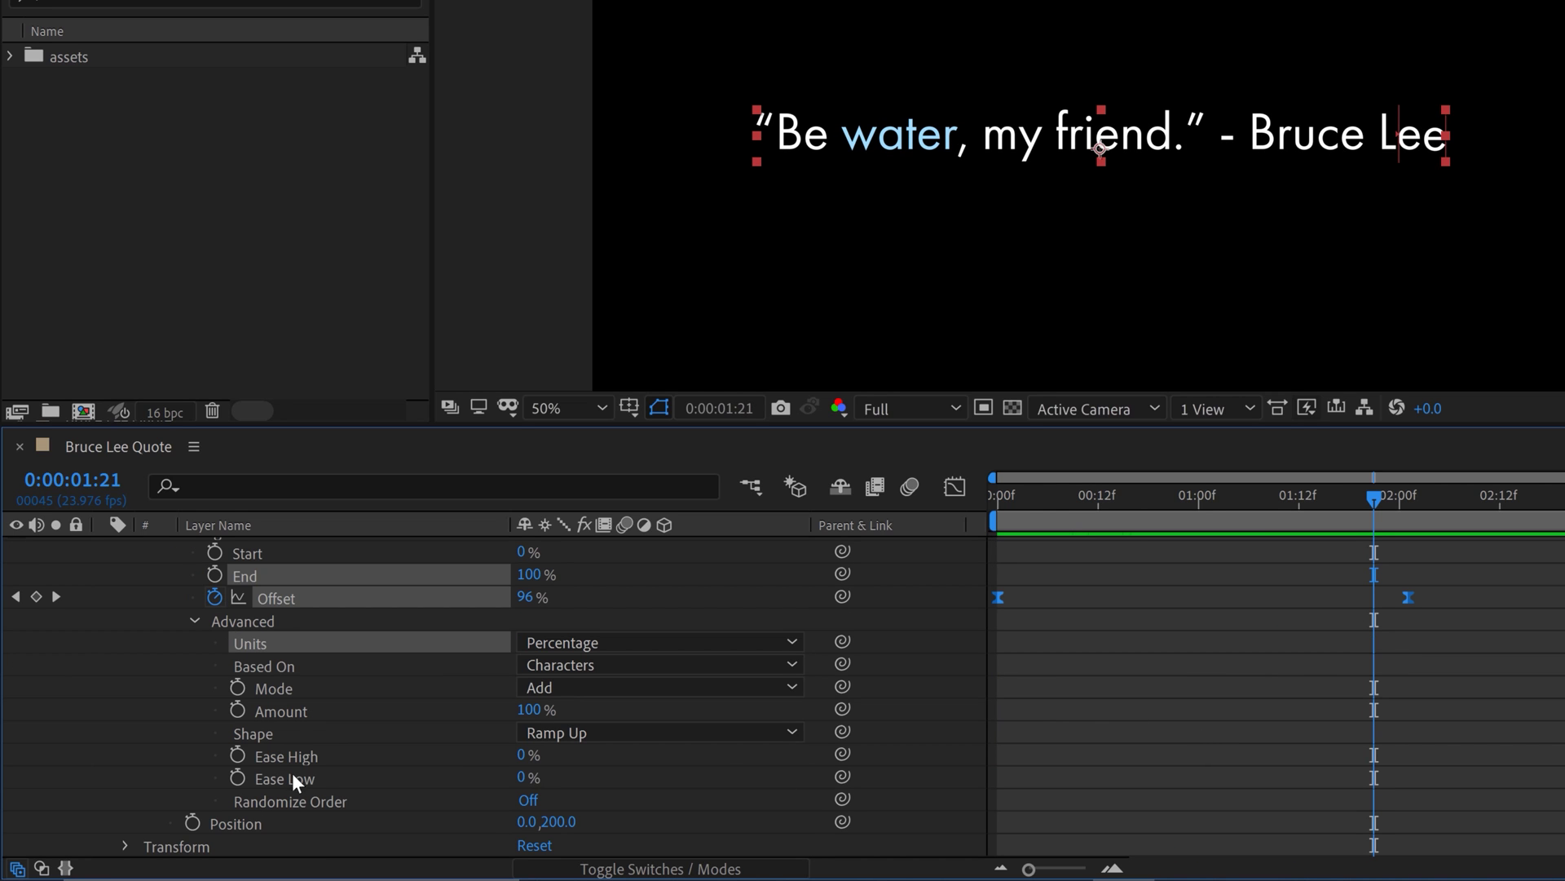
pyautogui.moveTo(527, 761); pyautogui.dragTo(567, 777)
pyautogui.click(1205, 495)
pyautogui.press('Home')
pyautogui.press('space')
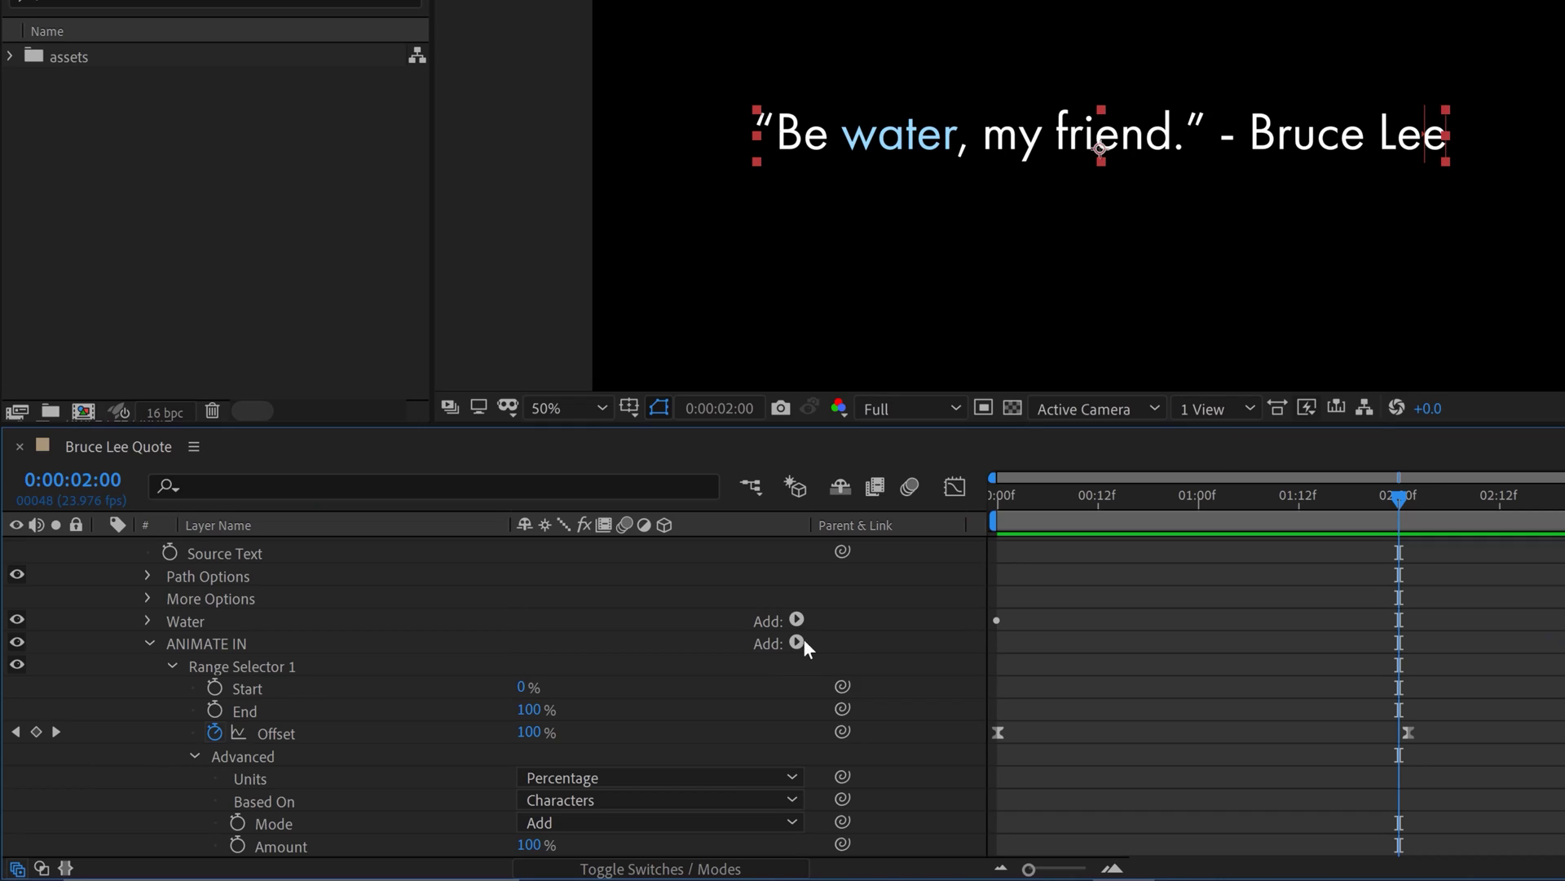
# - Add Opacity at 0% to ANIMATE IN so the characters fade in as they rise, then preview
pyautogui.click(797, 642)
pyautogui.moveTo(848, 649)
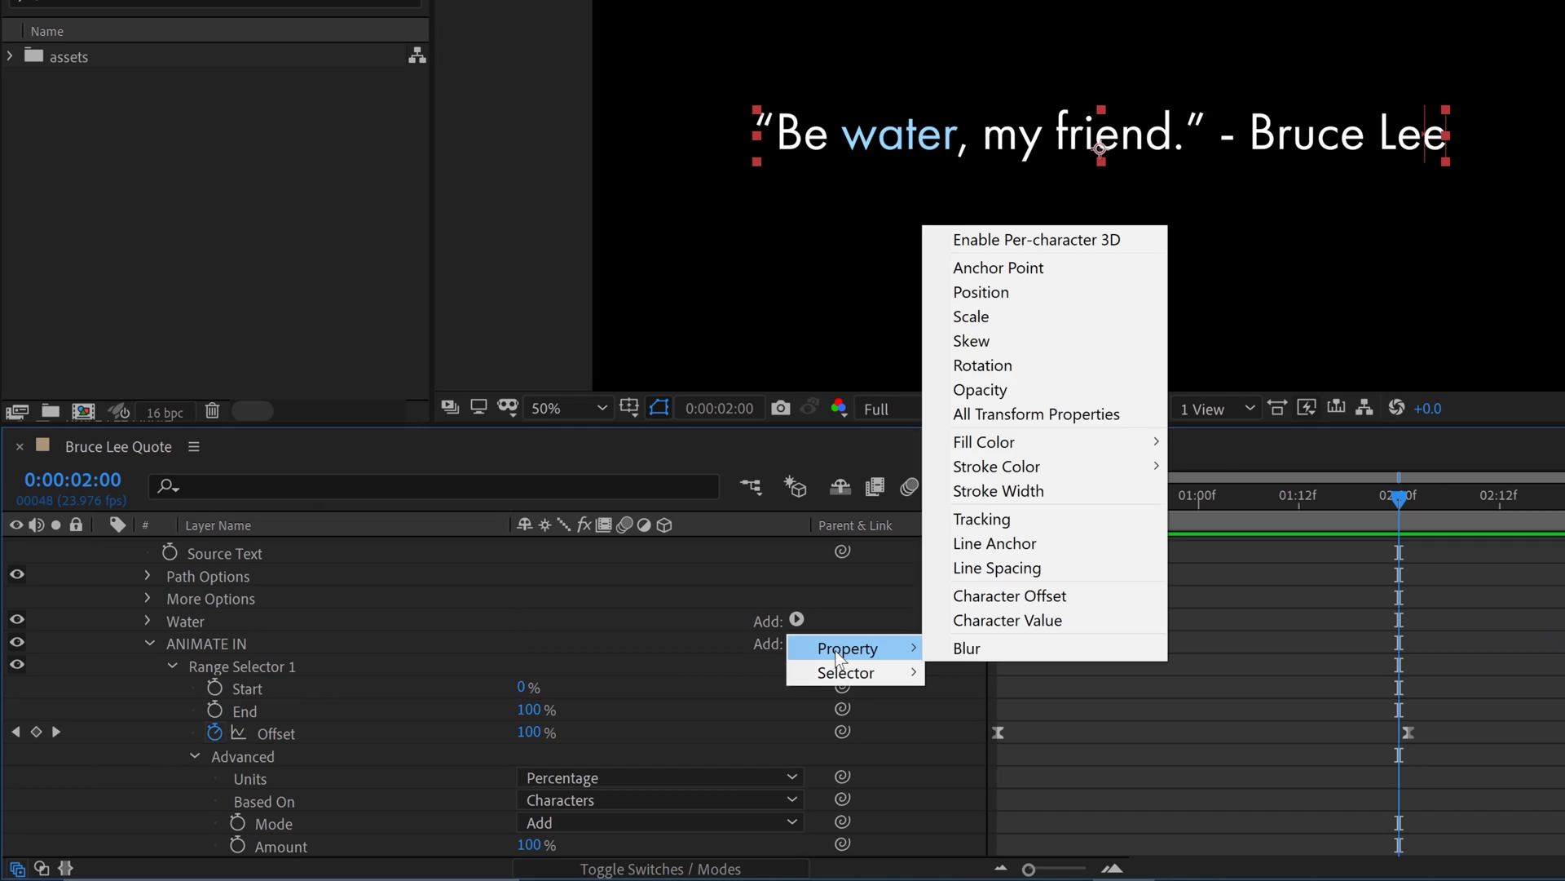
pyautogui.click(992, 388)
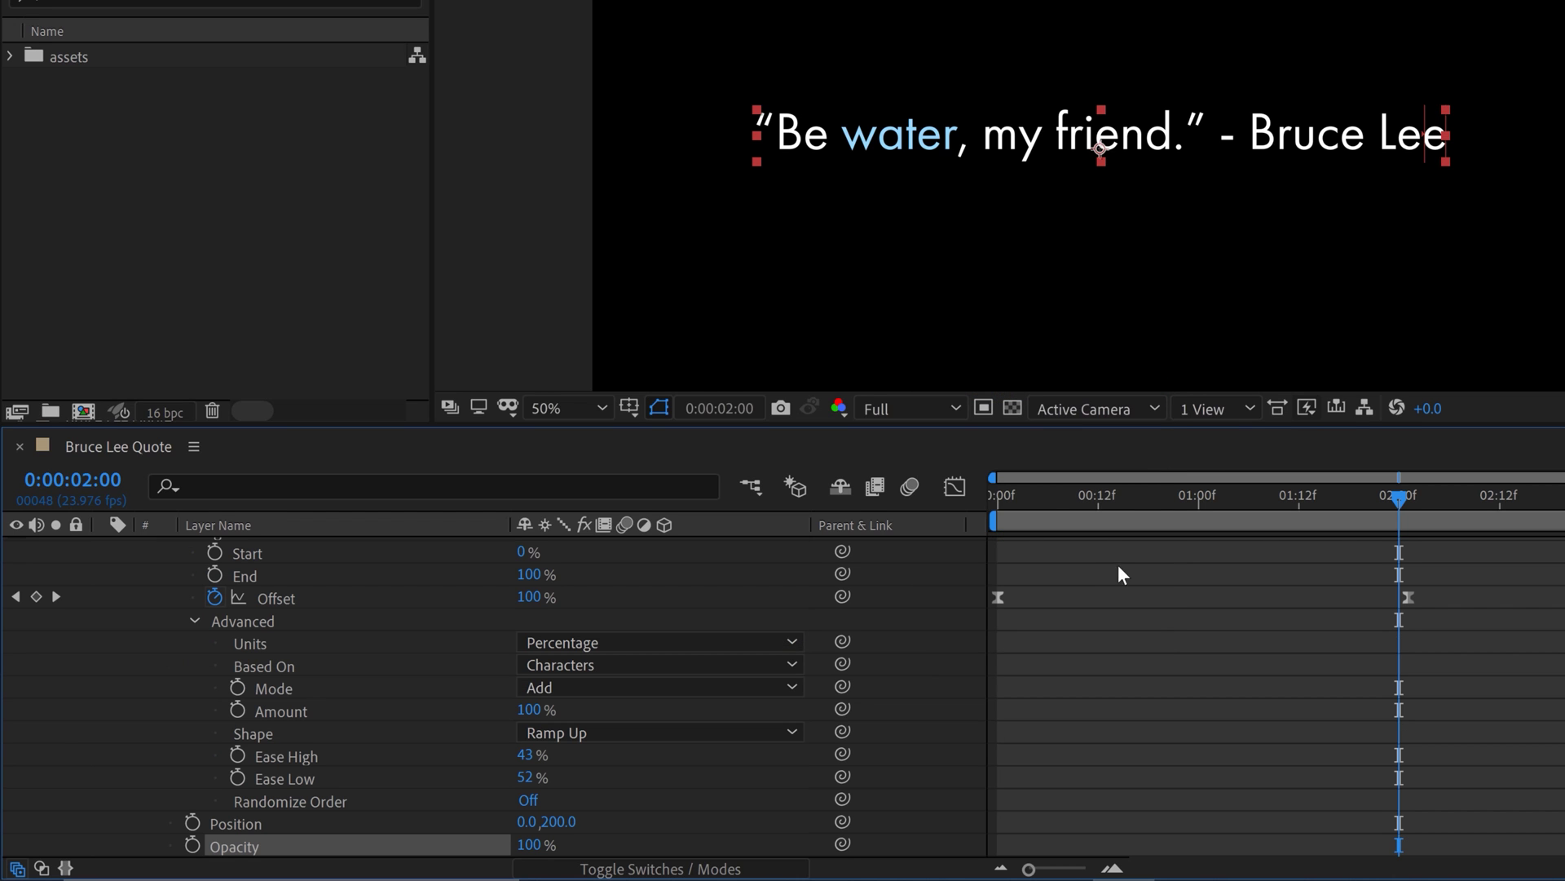
pyautogui.click(1138, 493)
pyautogui.click(531, 844)
pyautogui.press('Return')
pyautogui.press('space')
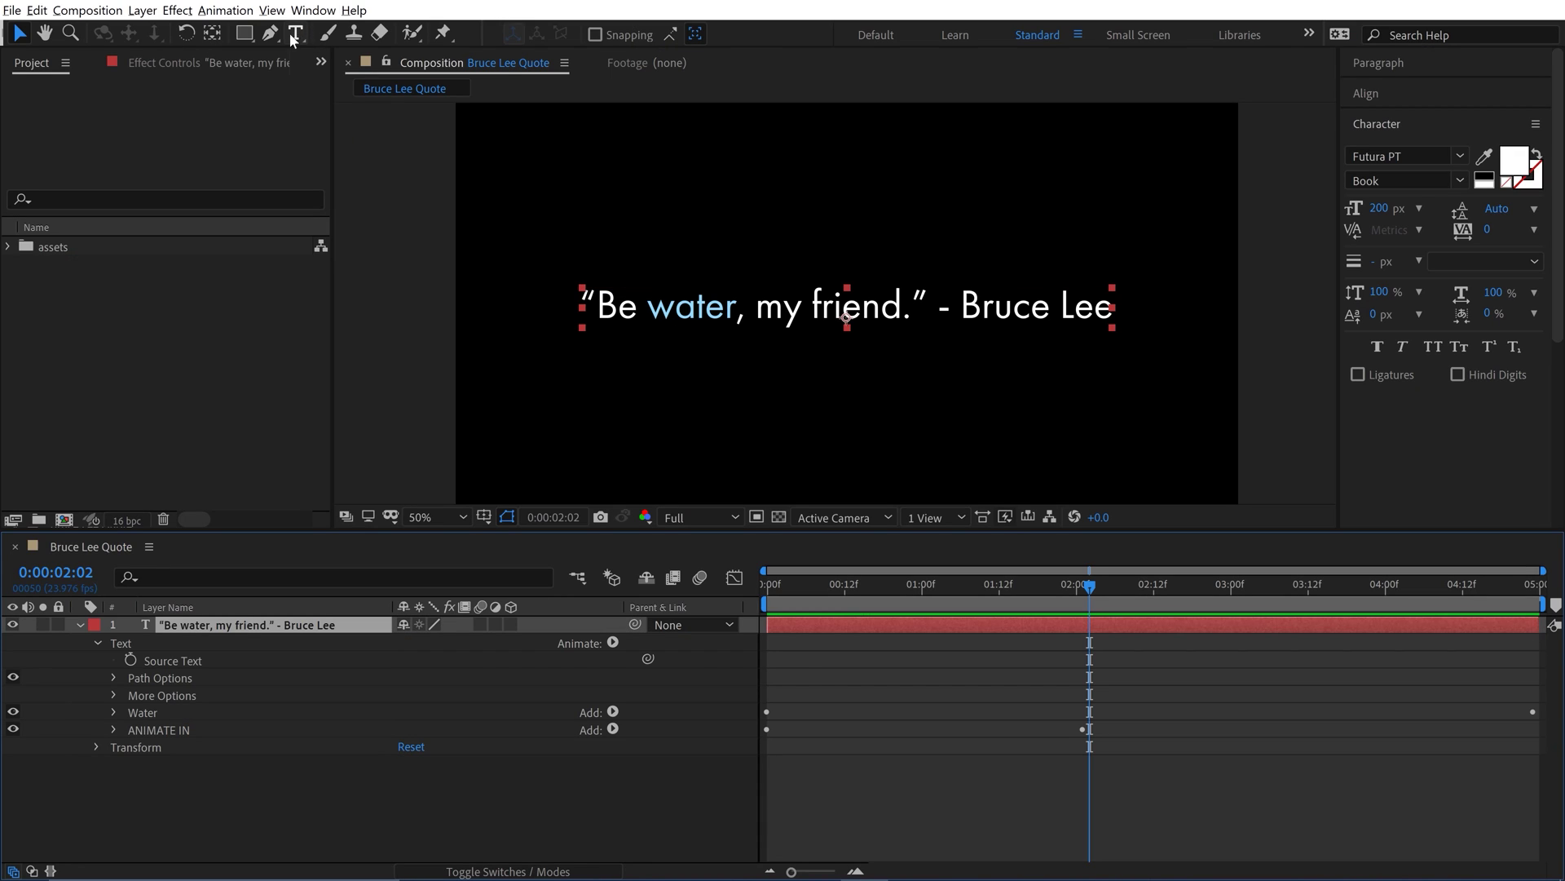
# - Add a range-selector animator named Name, with its range narrowed to '- Bruce Lee' (Start 68%)
pyautogui.click(244, 10)
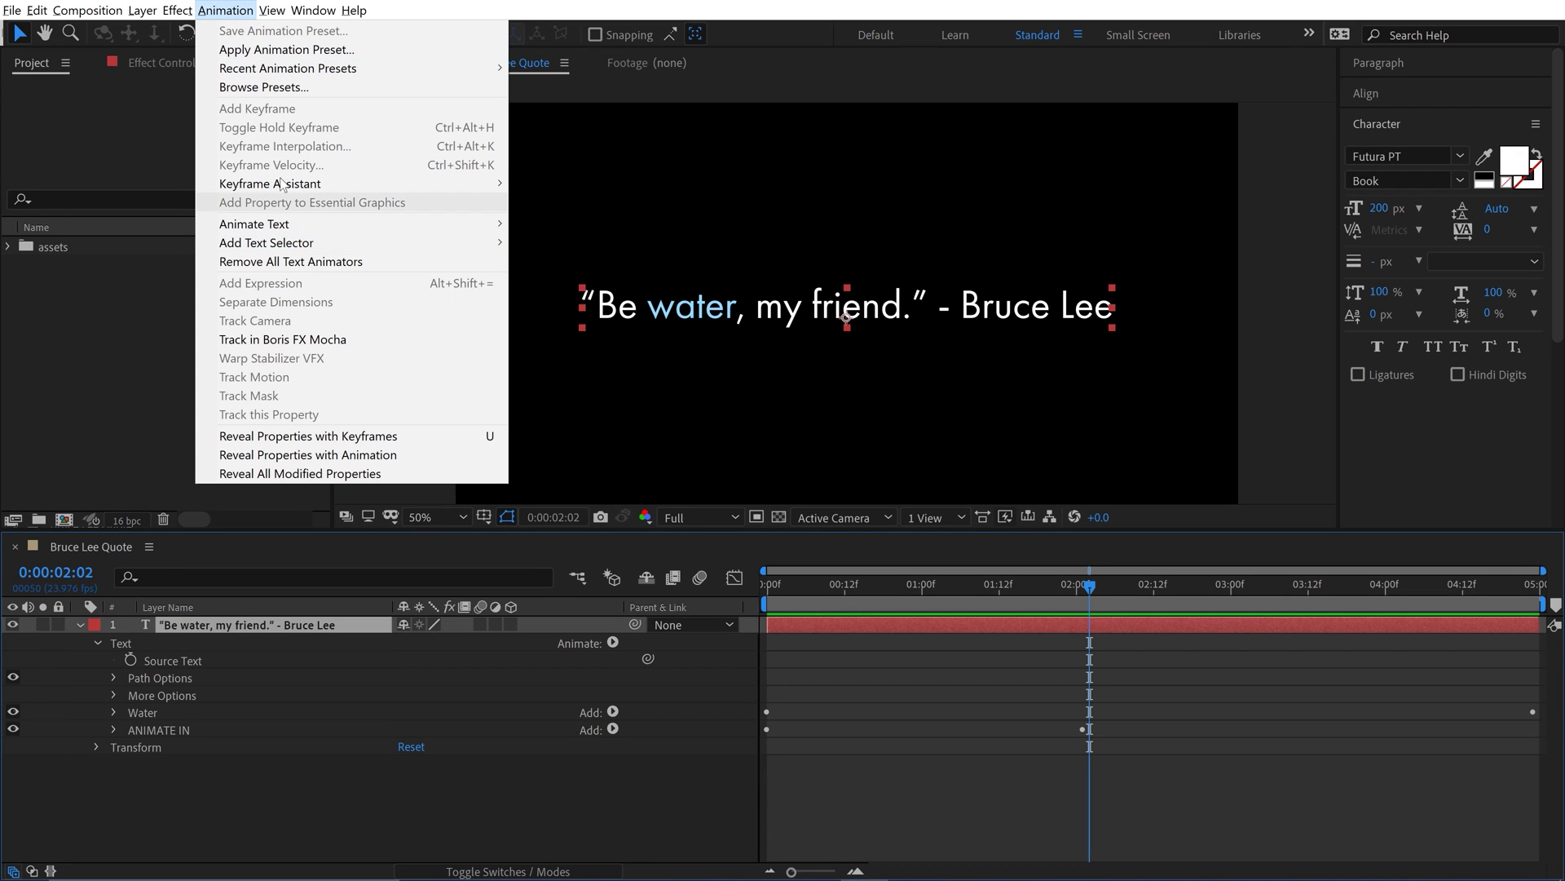
pyautogui.moveTo(292, 242)
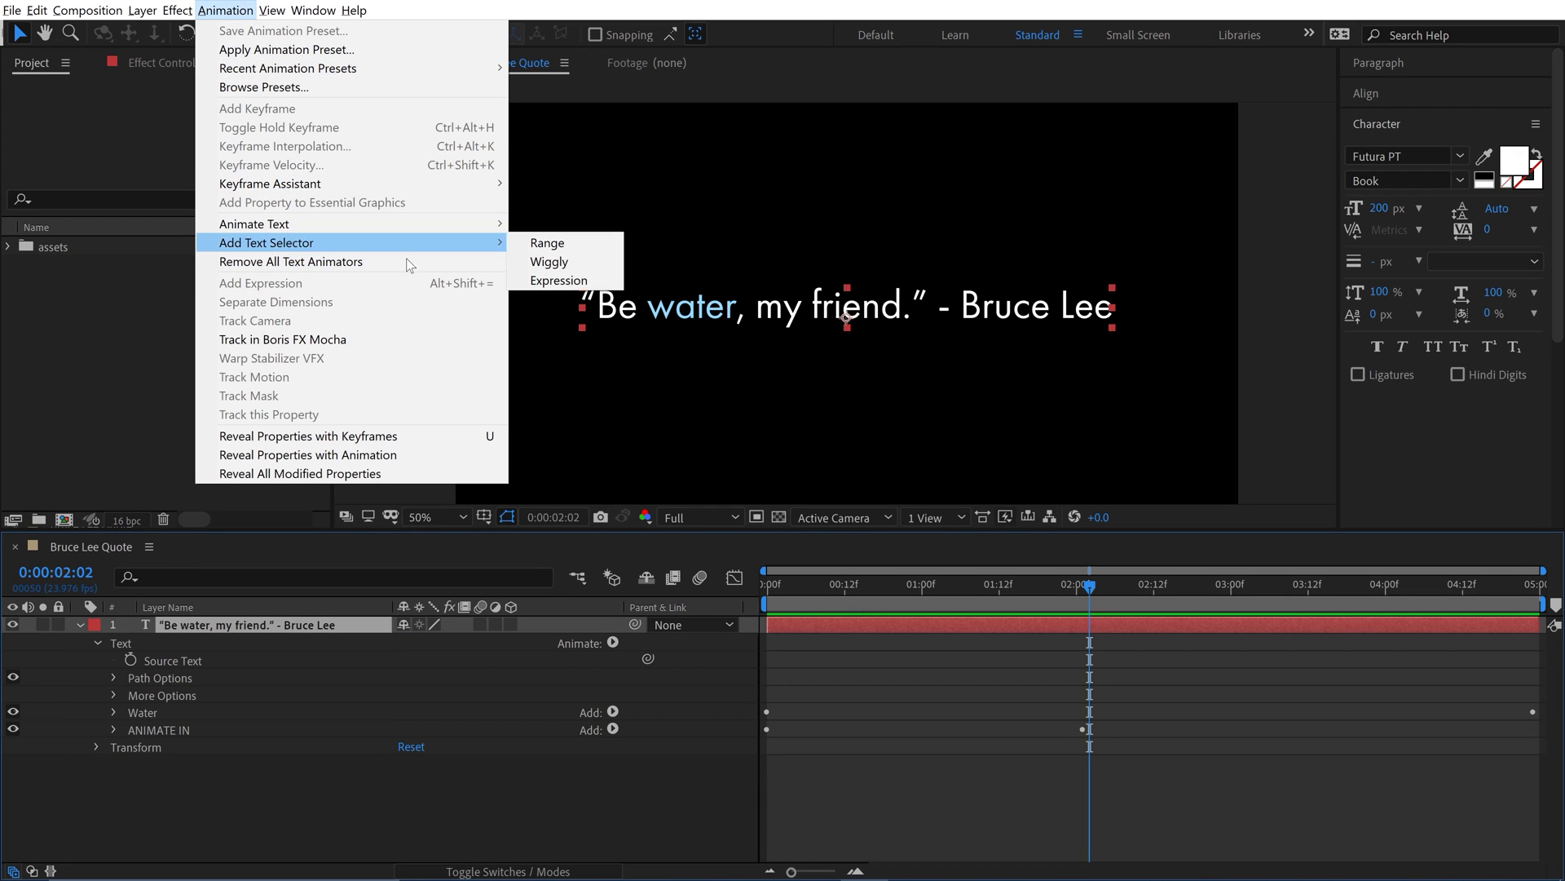
pyautogui.click(534, 242)
pyautogui.click(152, 746)
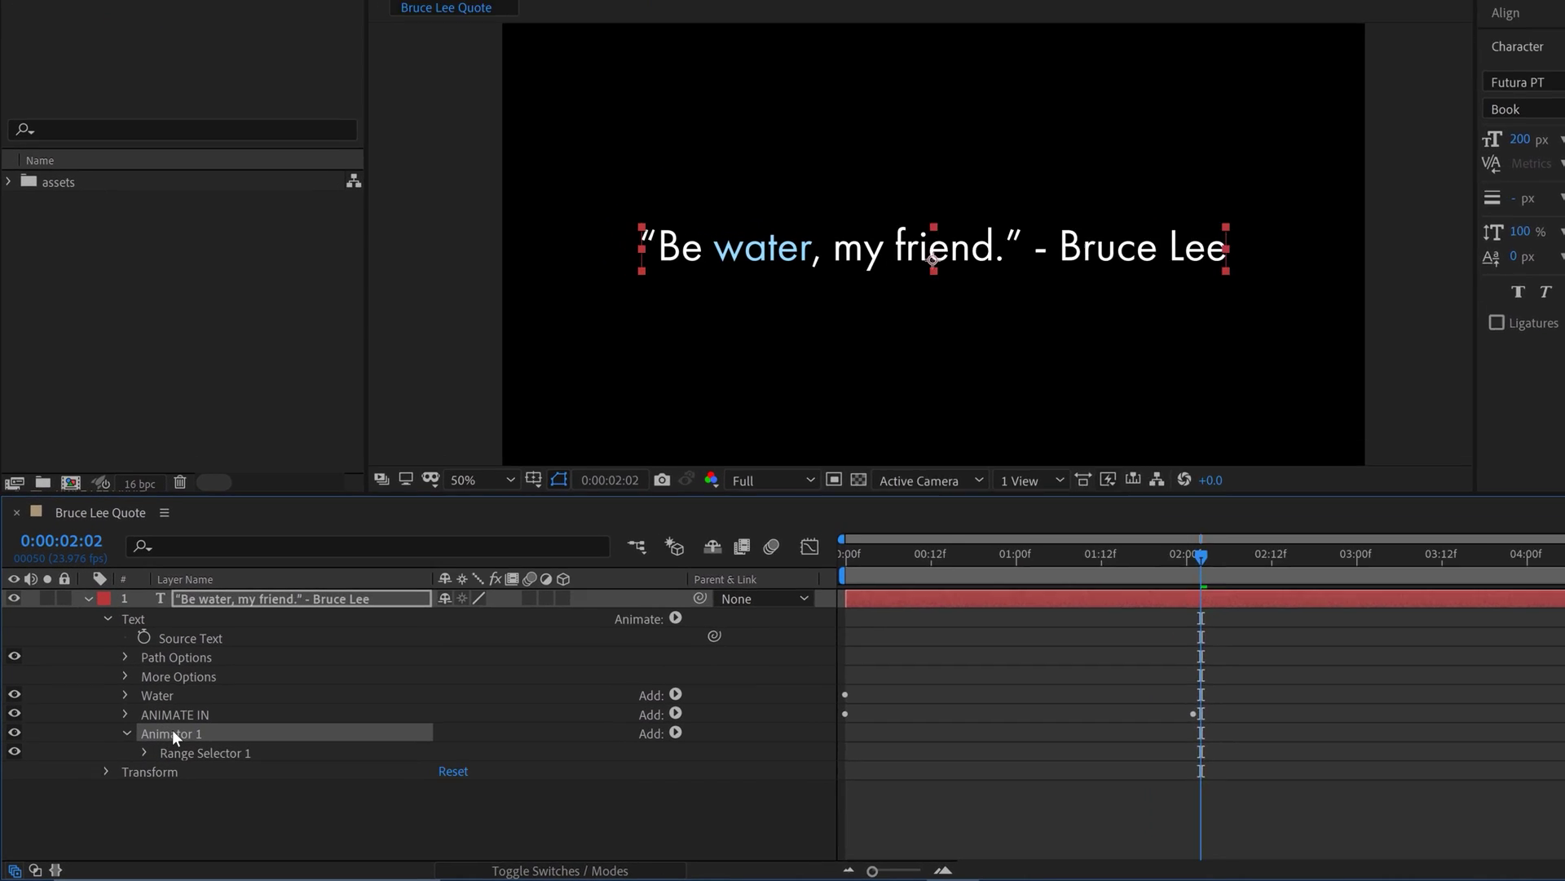
pyautogui.press('Return')
pyautogui.write('Name')
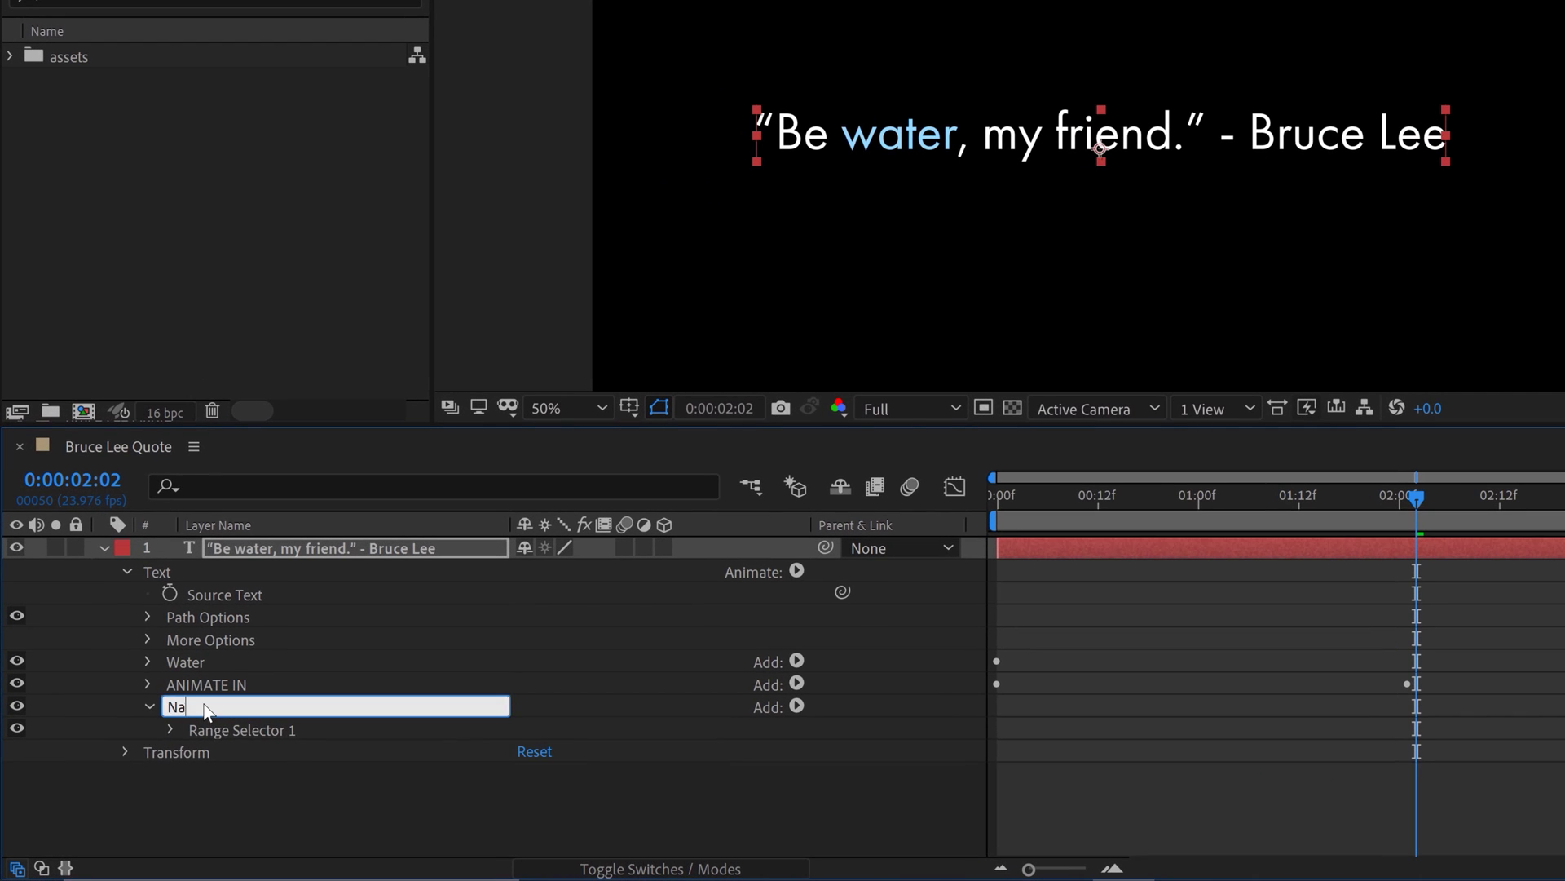
pyautogui.press('Return')
pyautogui.click(172, 729)
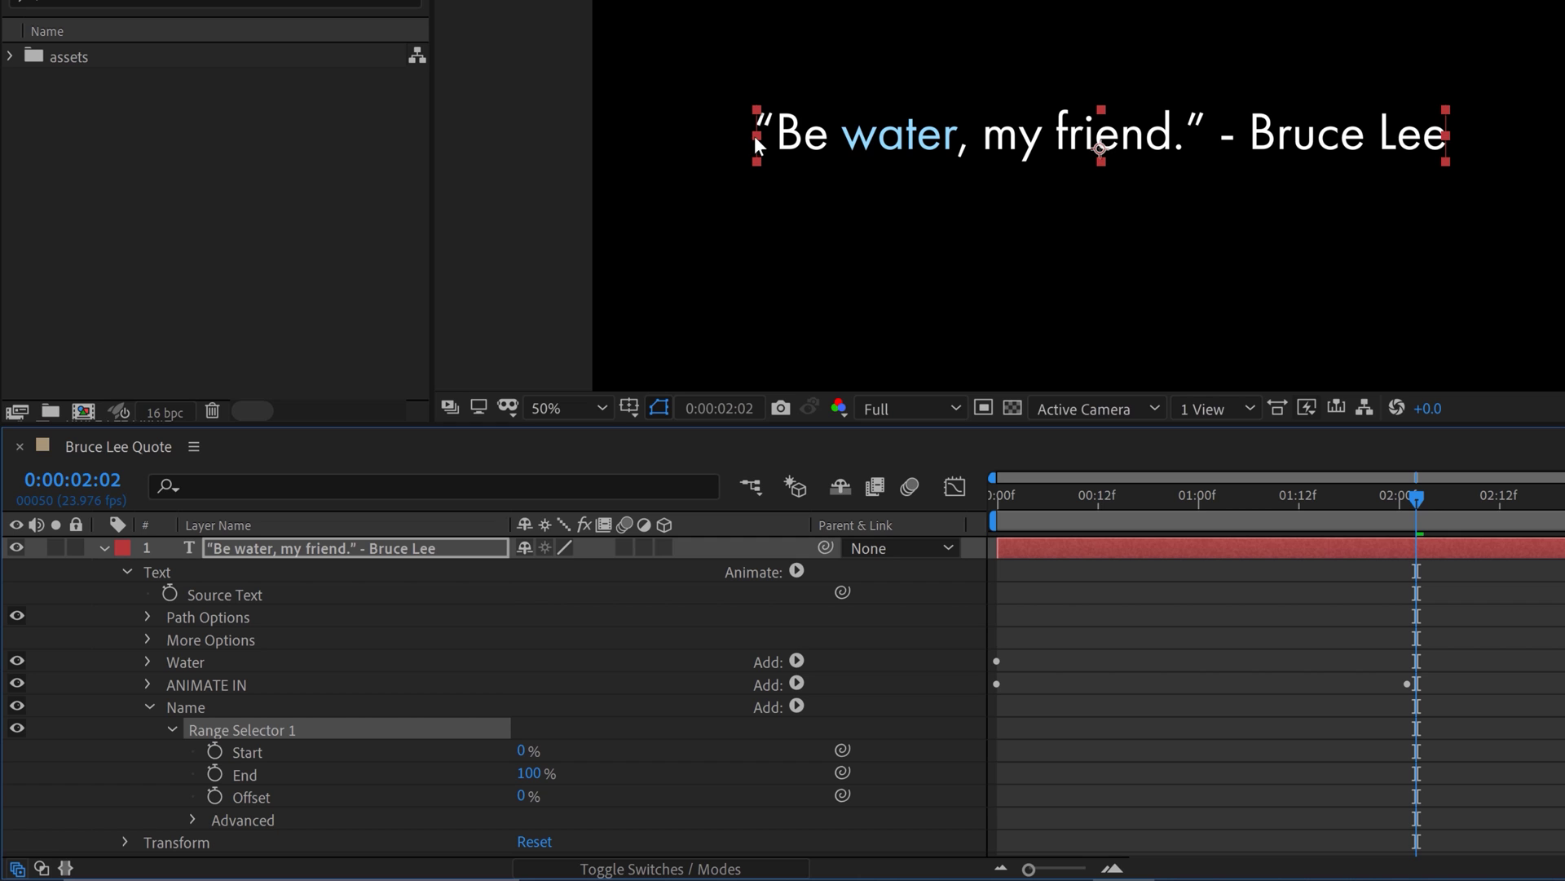
pyautogui.moveTo(755, 135); pyautogui.dragTo(1053, 132)
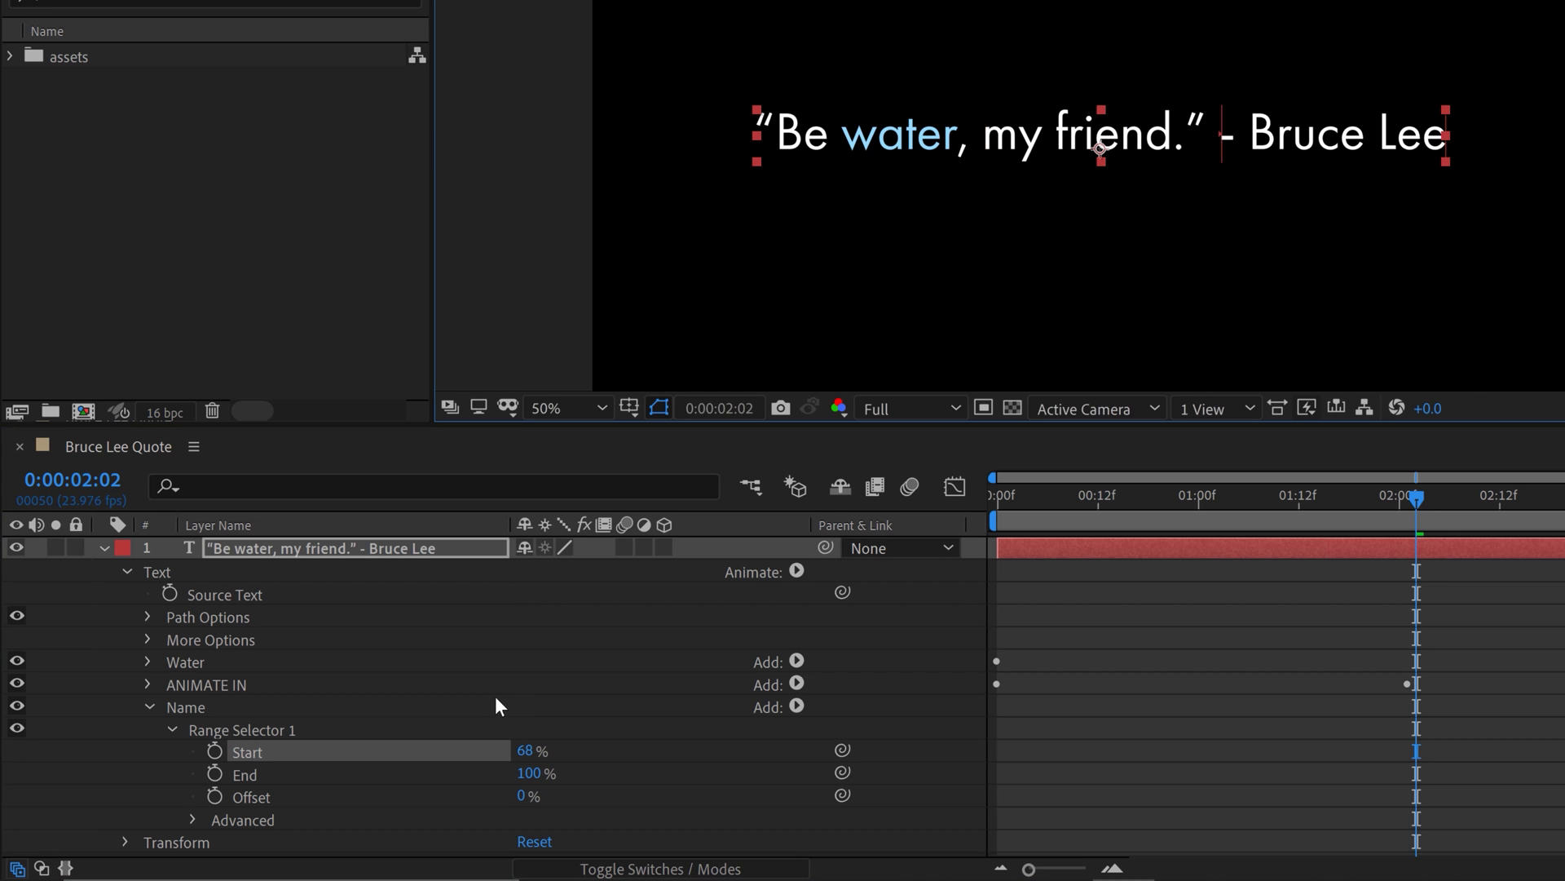
# - Give the Name animator a Skew of 14 and a Position property
pyautogui.click(796, 706)
pyautogui.moveTo(833, 713)
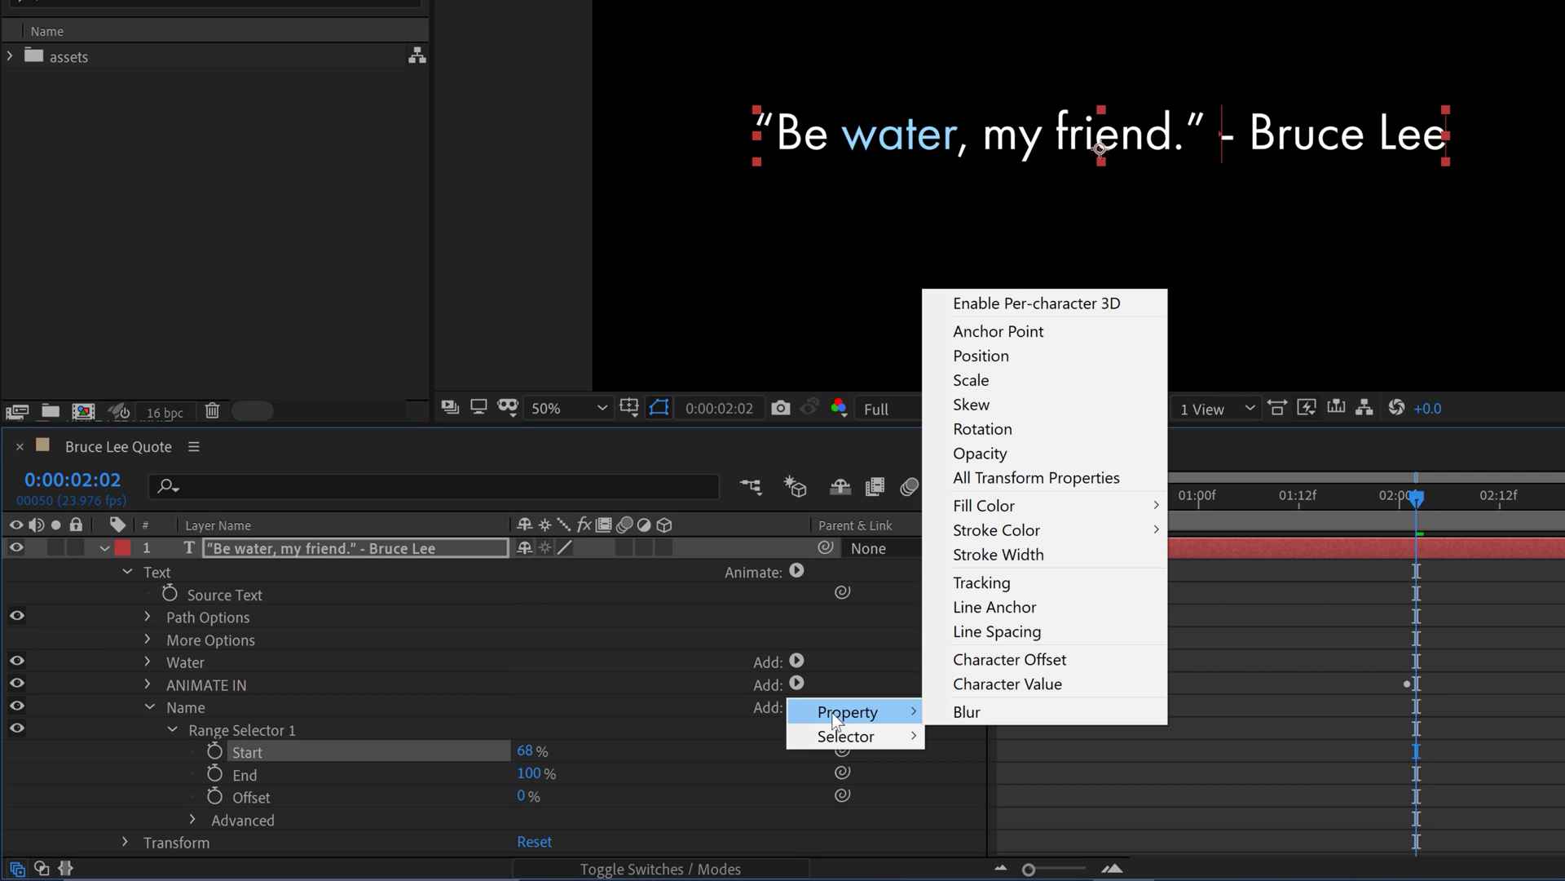
pyautogui.click(987, 406)
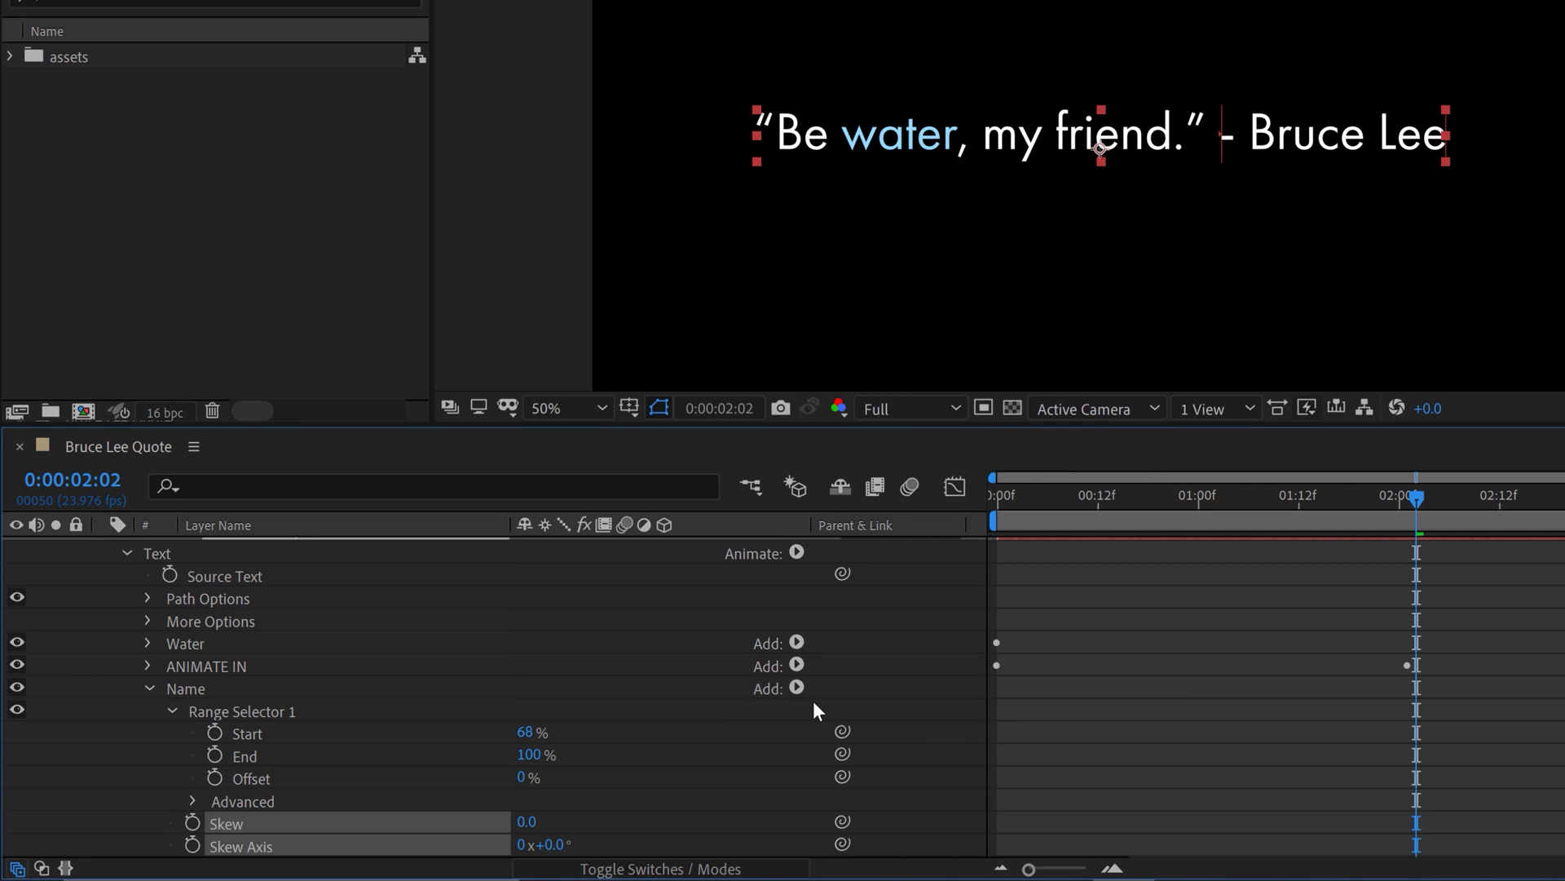
pyautogui.click(803, 689)
pyautogui.moveTo(834, 698)
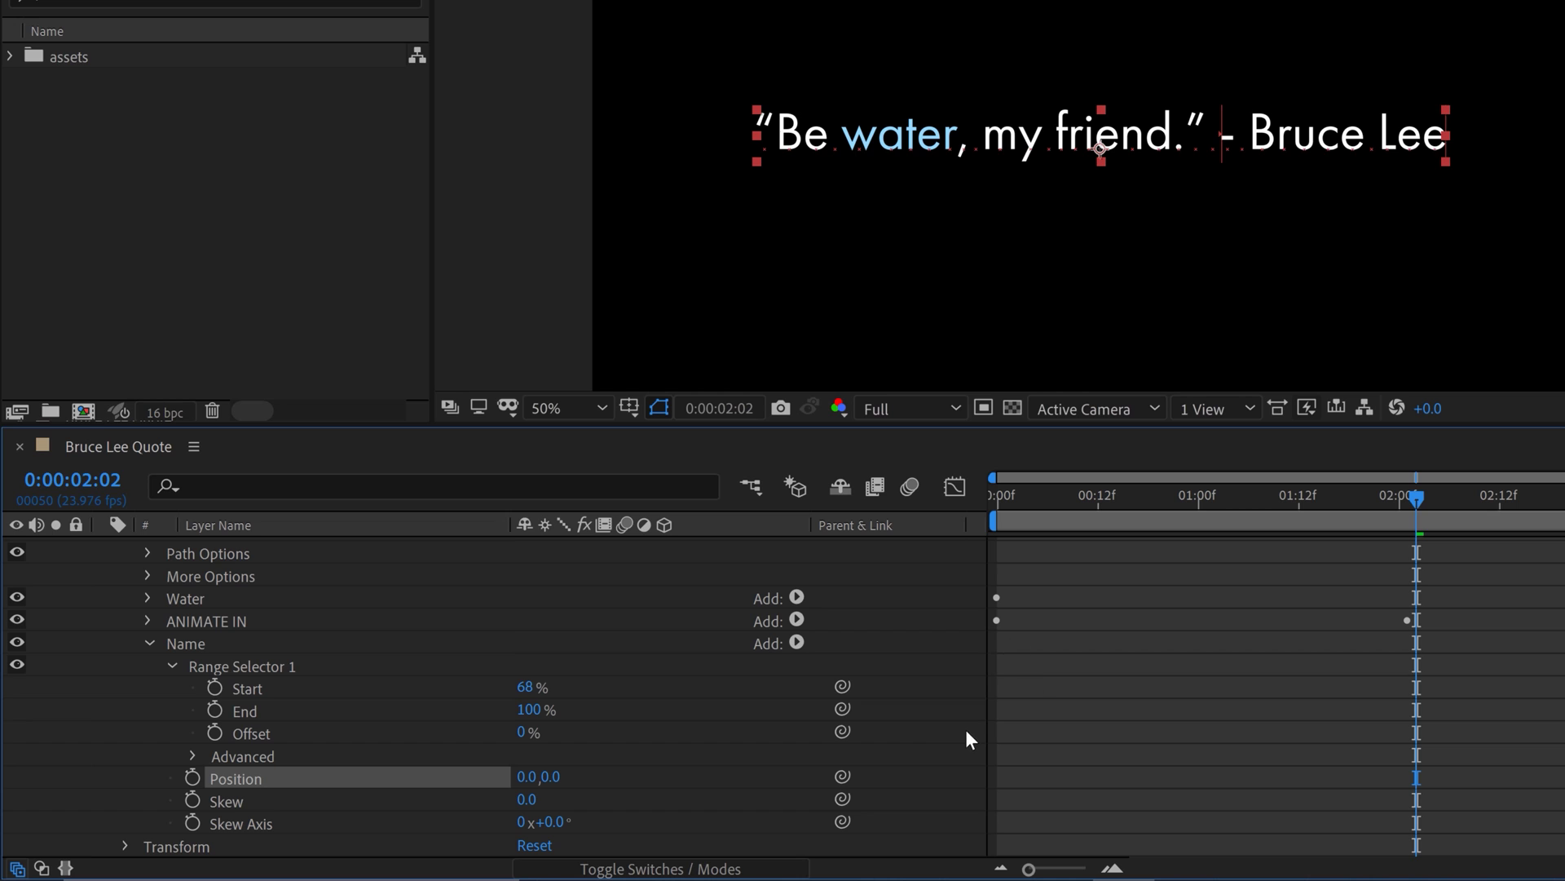
pyautogui.write('14')
pyautogui.press('Return')
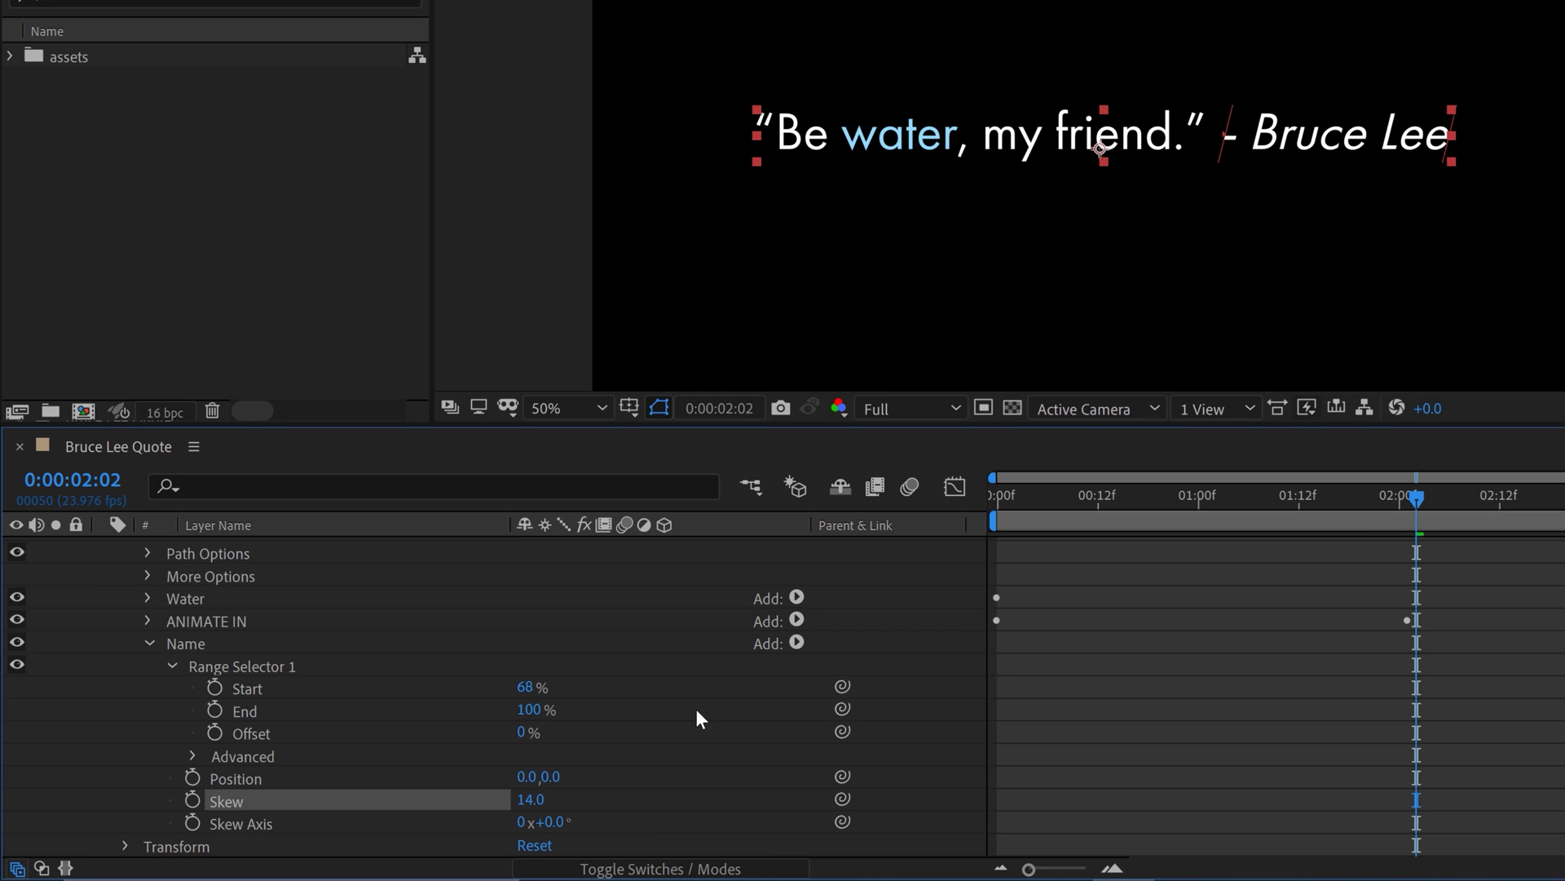
# - Move '- Bruce Lee' onto its own line below the quote (Position -628,356) and preview from the start
pyautogui.moveTo(551, 782); pyautogui.dragTo(194, 770)
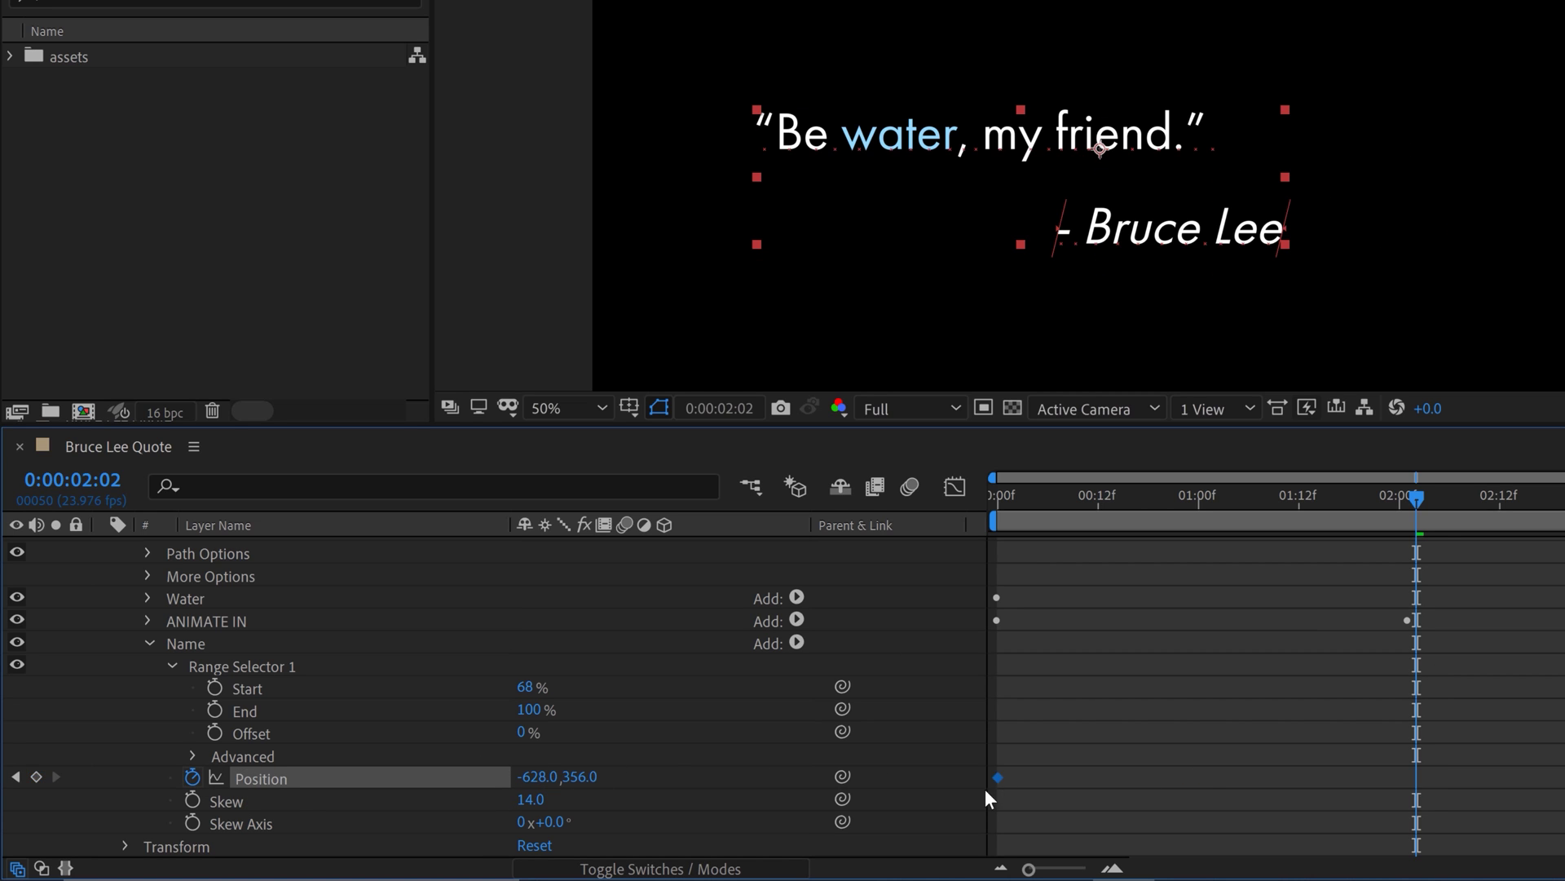
pyautogui.moveTo(559, 775); pyautogui.dragTo(587, 774)
pyautogui.press('Home')
pyautogui.press('space')
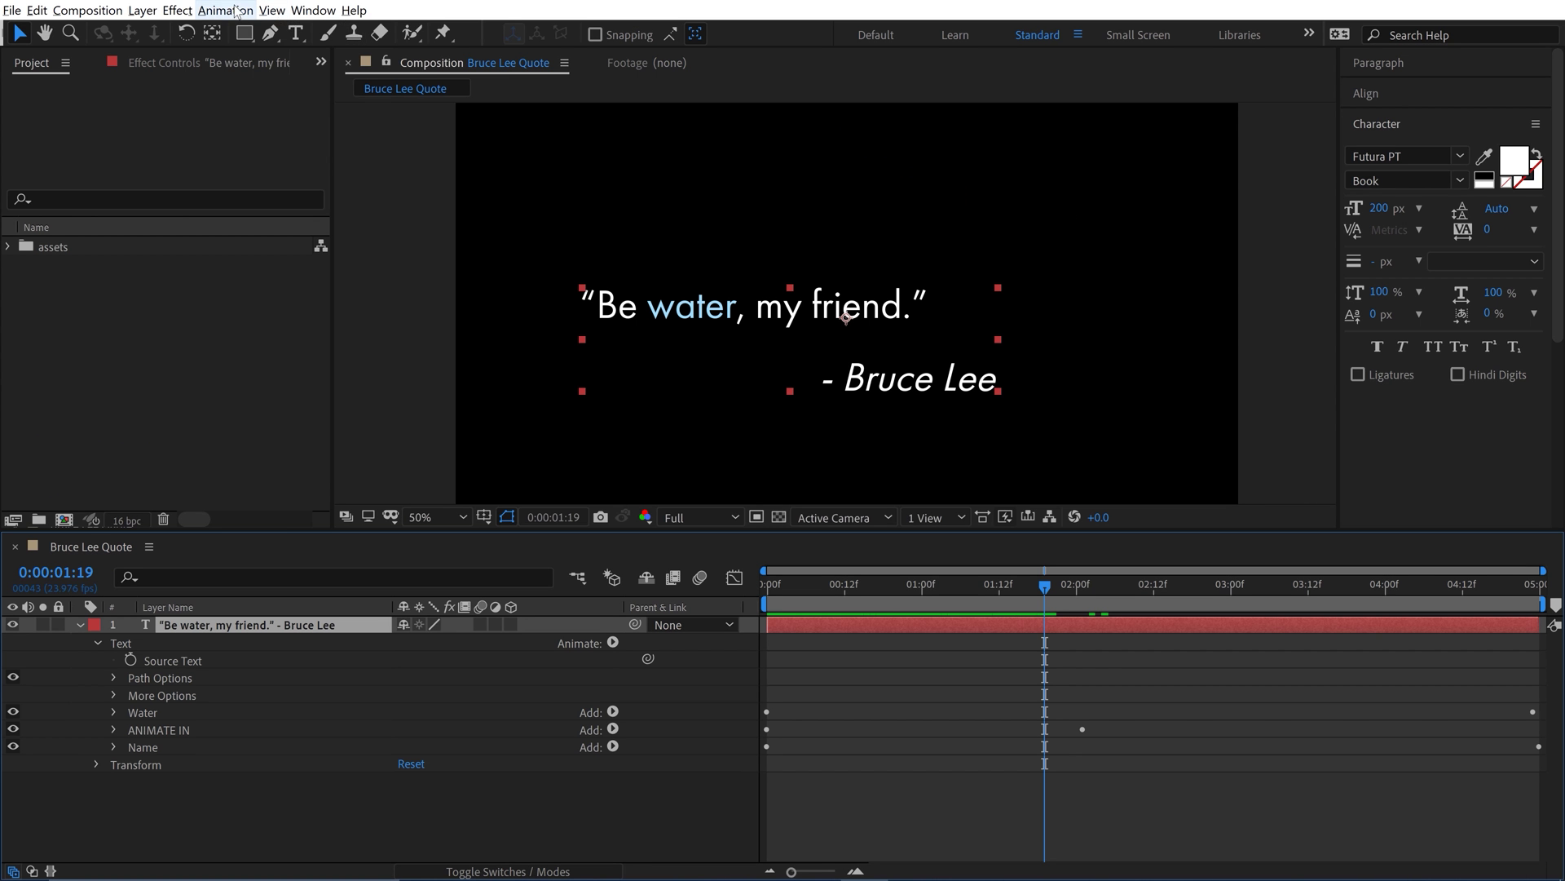
# - Add a range-selector animator named Quote, with its range limited to the quoted sentence (End about 65%)
pyautogui.click(235, 10)
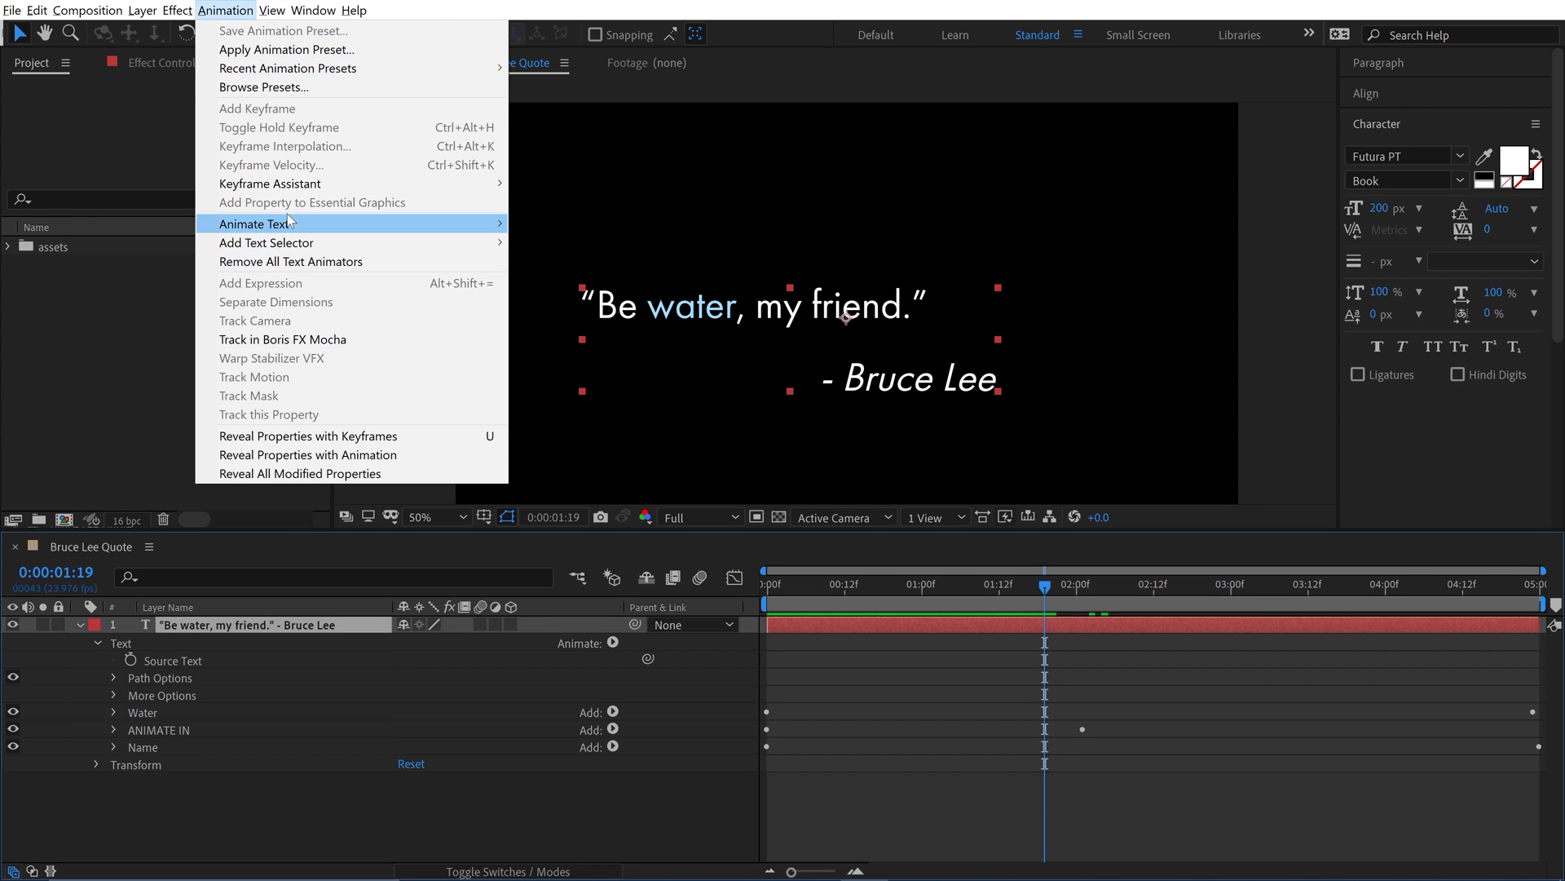
pyautogui.moveTo(289, 244)
pyautogui.click(548, 240)
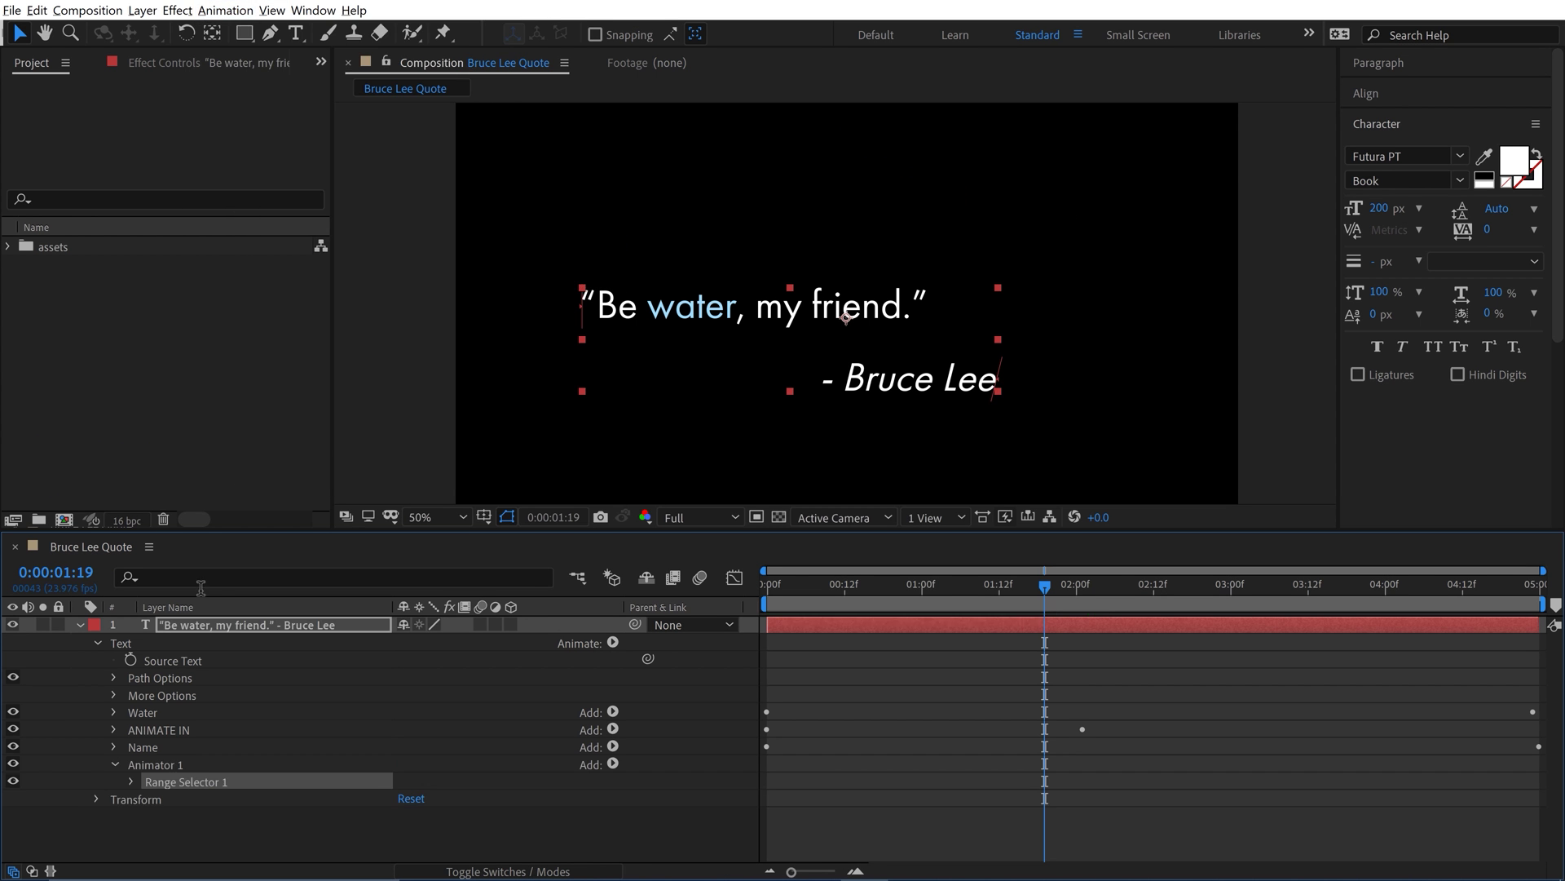
pyautogui.click(159, 764)
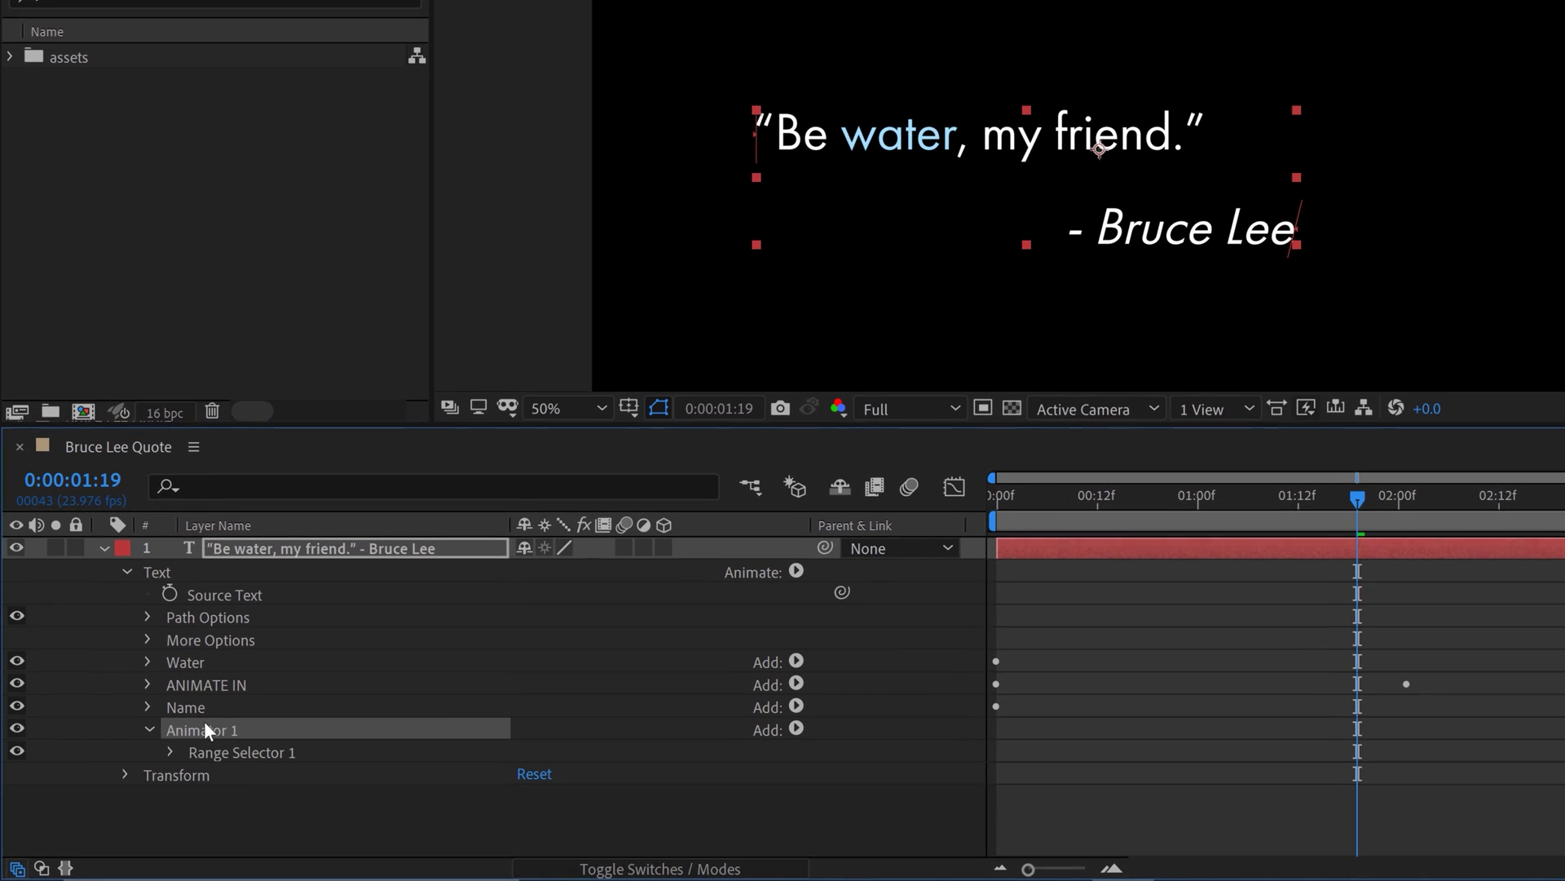
pyautogui.press('Return')
pyautogui.write('Q')
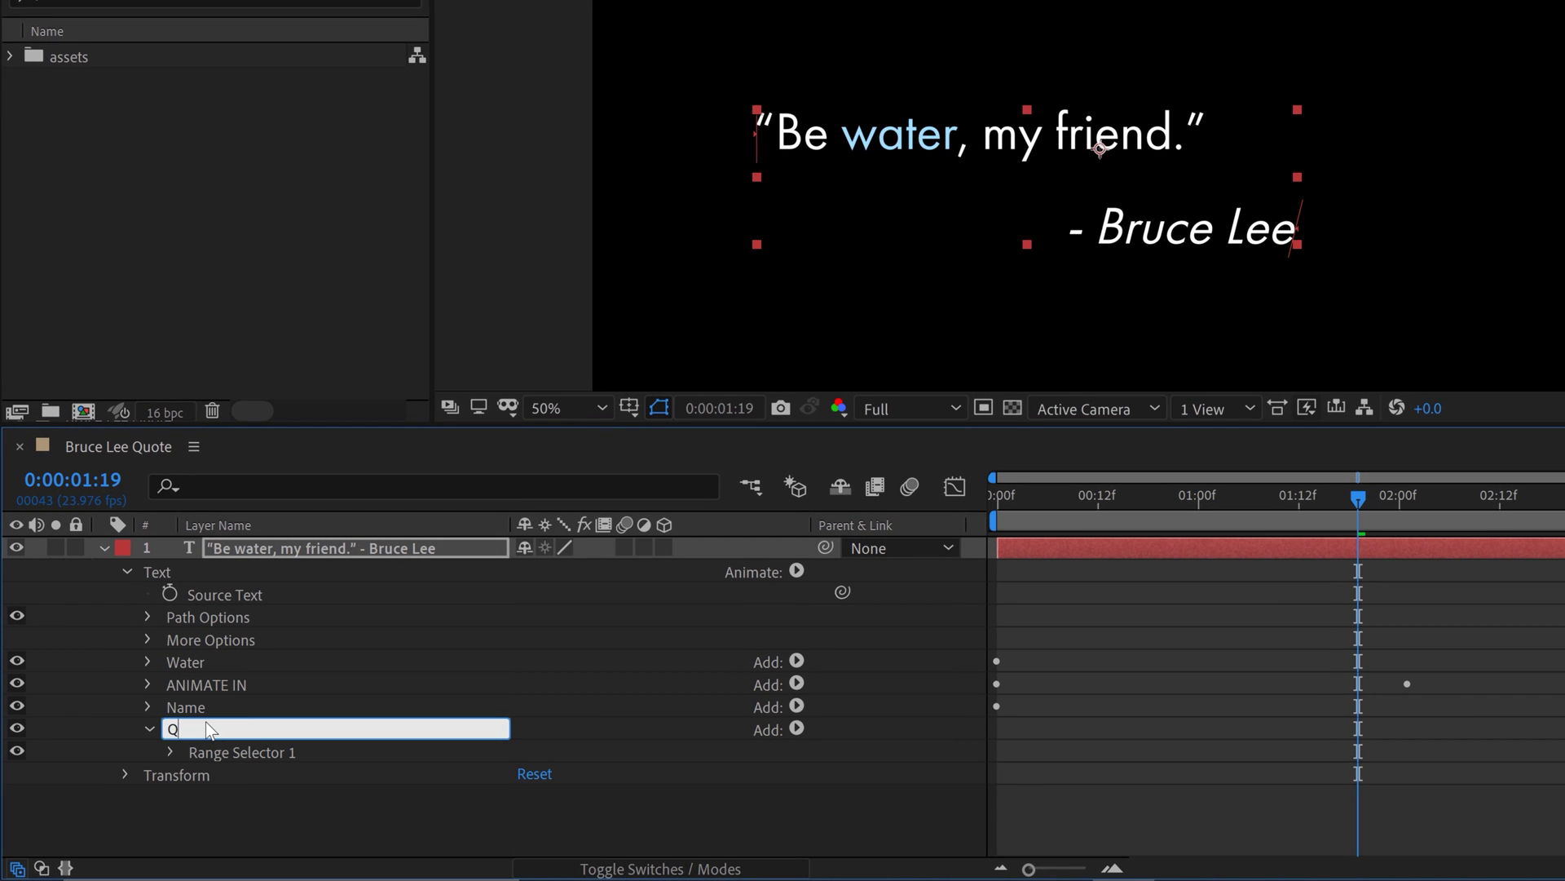
pyautogui.write('uote')
pyautogui.press('Return')
pyautogui.click(169, 751)
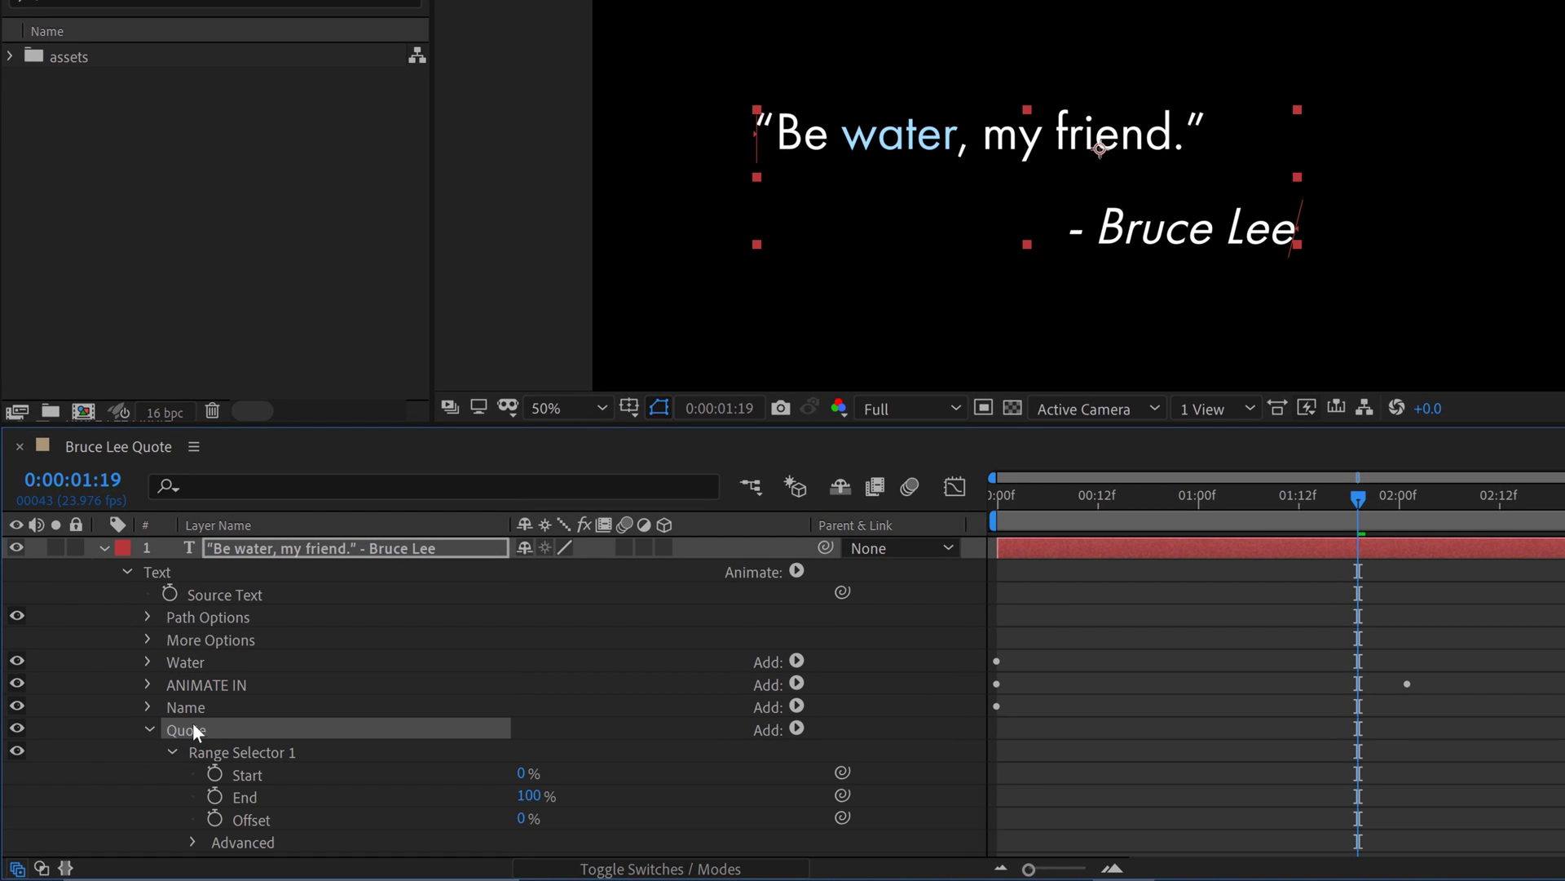
pyautogui.moveTo(1297, 237); pyautogui.dragTo(1018, 189)
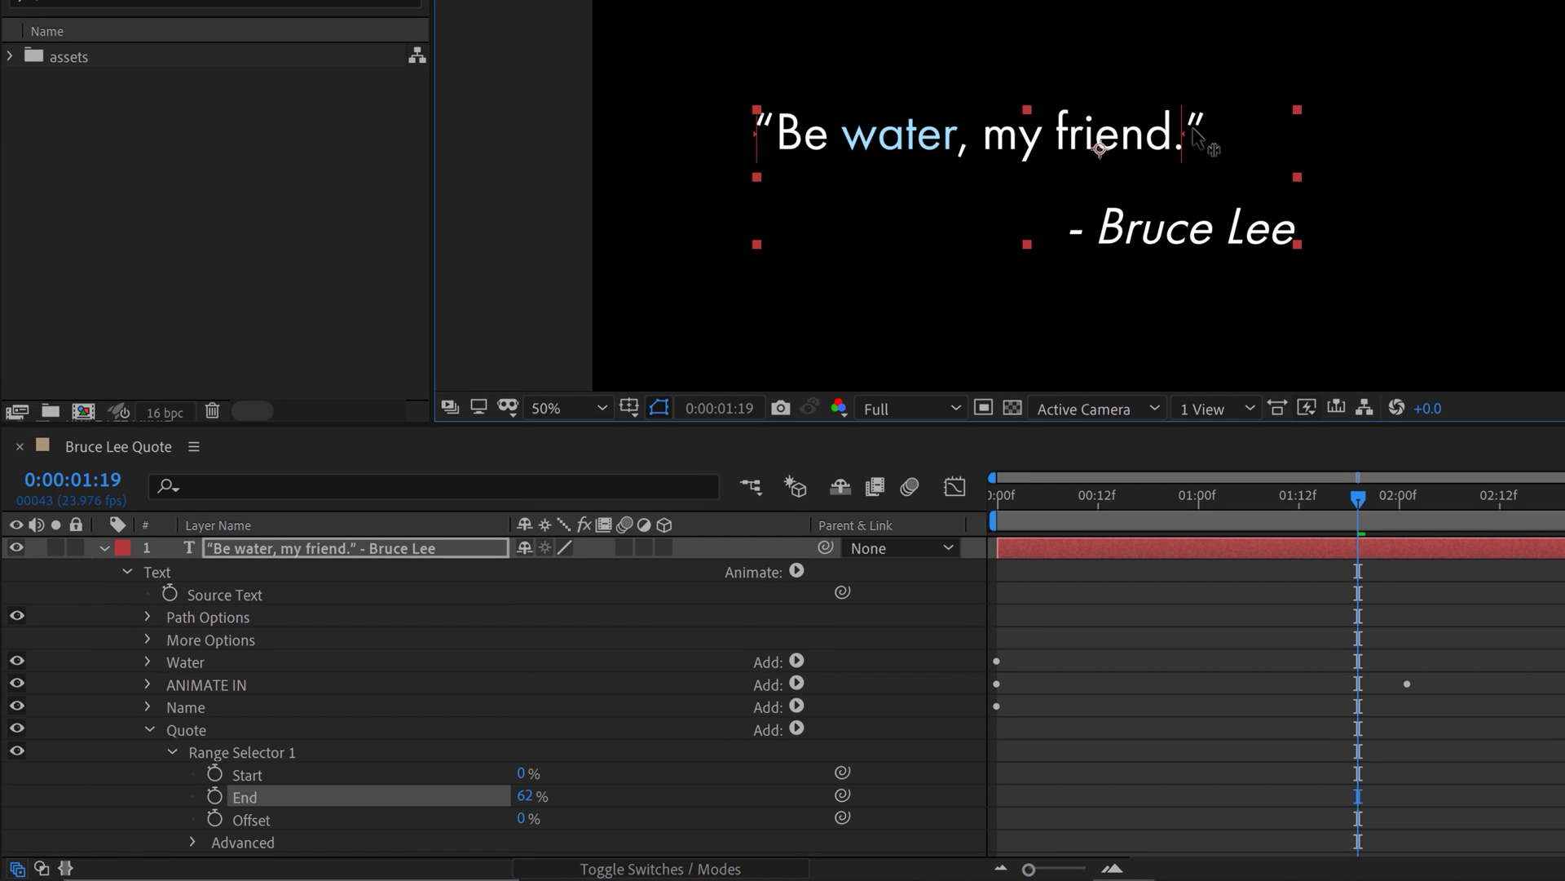
# - Add Position to the Quote animator and keyframe a small rightward shift of the quoted words
pyautogui.click(798, 730)
pyautogui.moveTo(809, 736)
pyautogui.click(1034, 374)
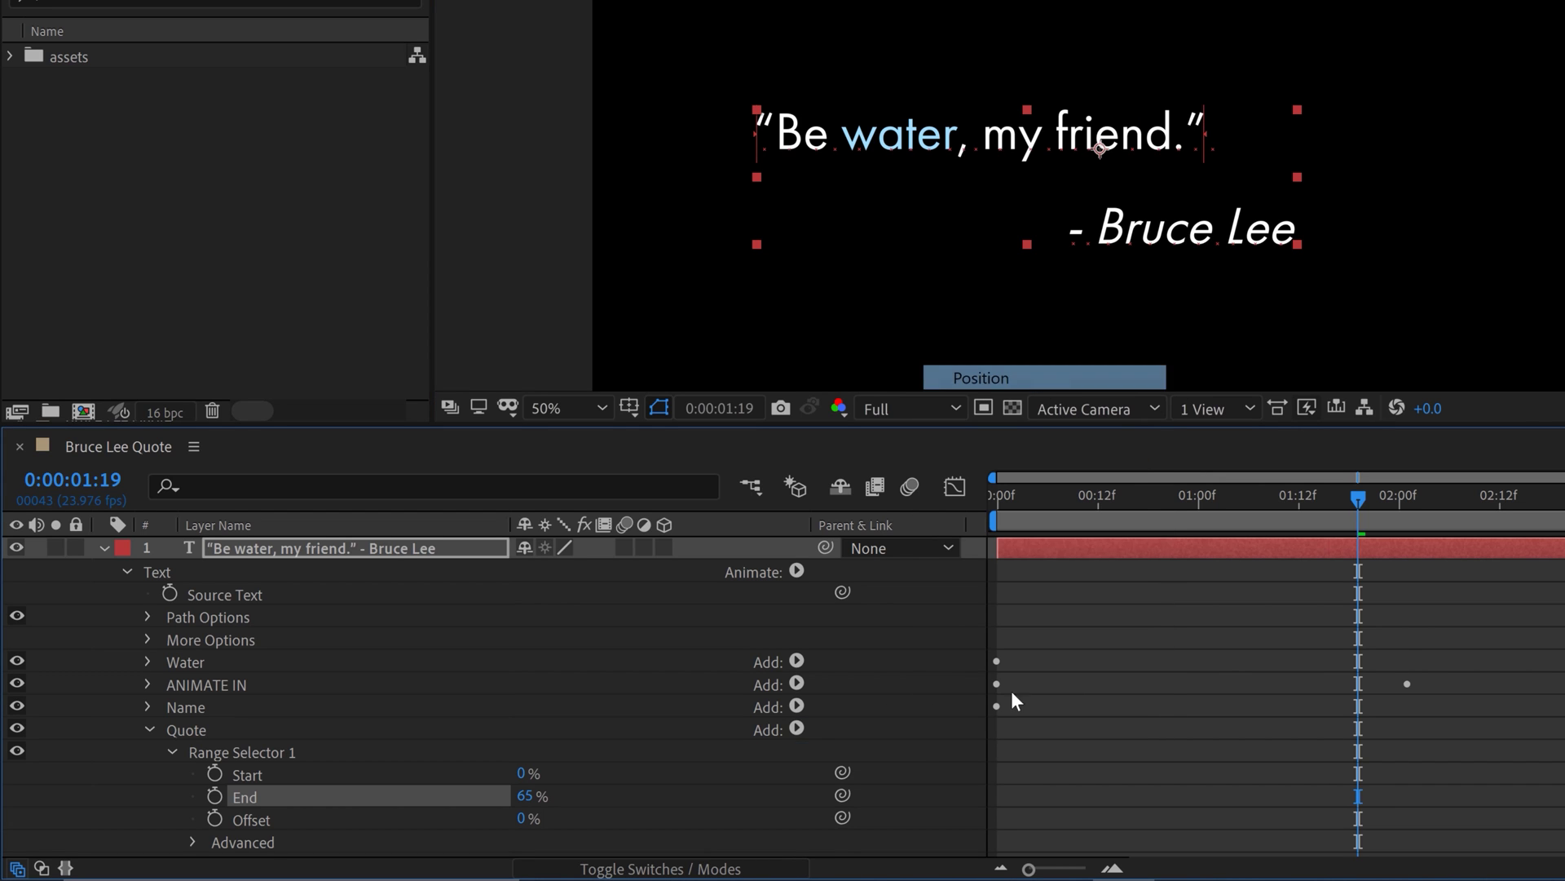
pyautogui.scroll(-1, 868, 742)
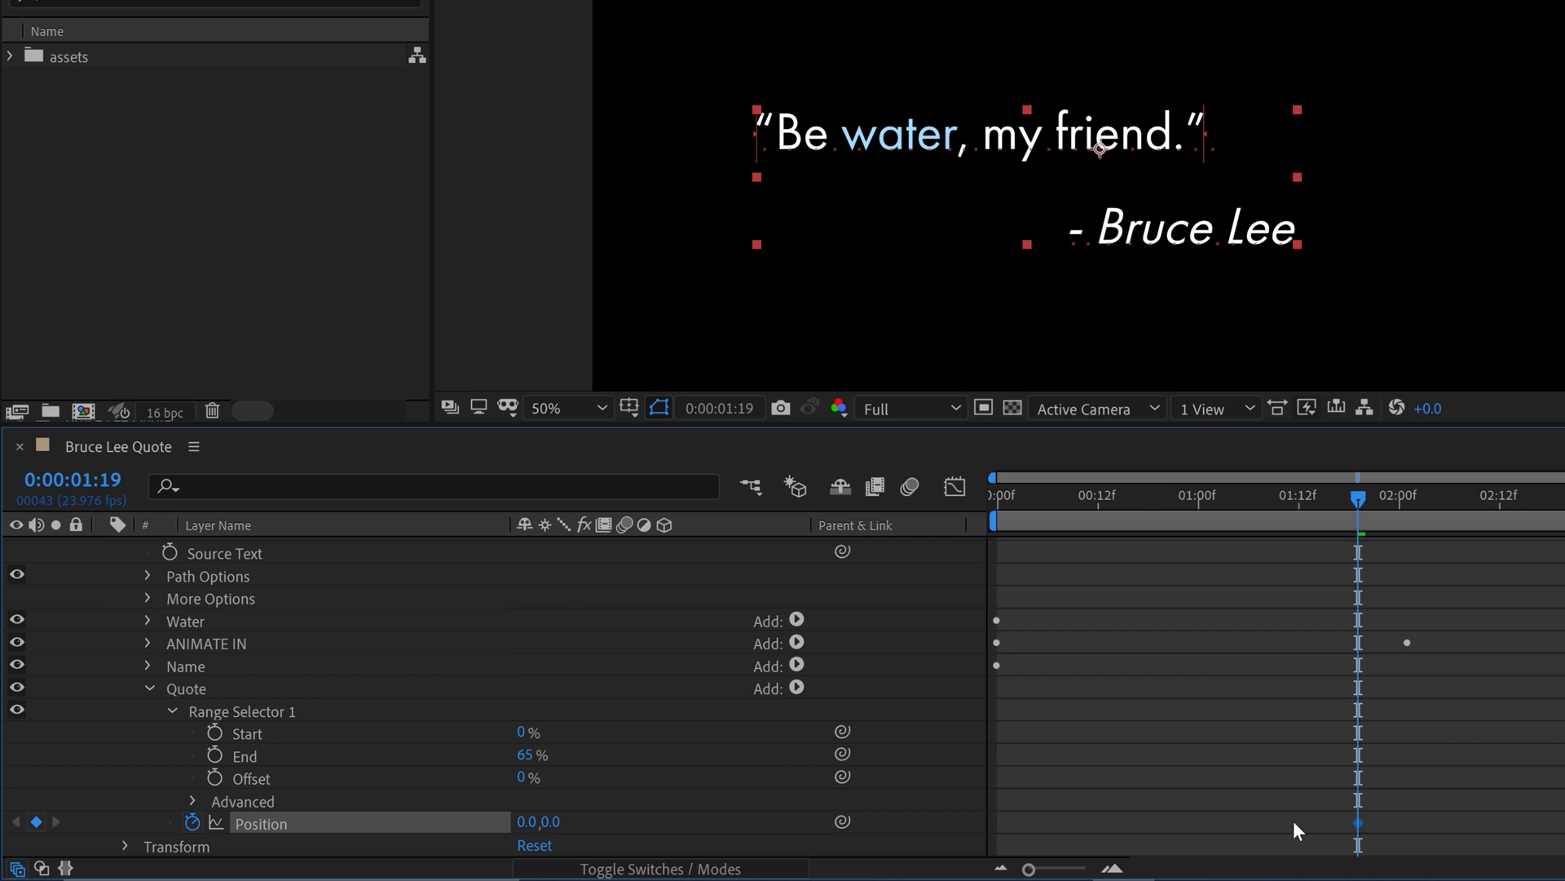
pyautogui.moveTo(526, 821); pyautogui.dragTo(870, 828)
pyautogui.click(1358, 822)
pyautogui.press('Delete')
pyautogui.press('pagedown')
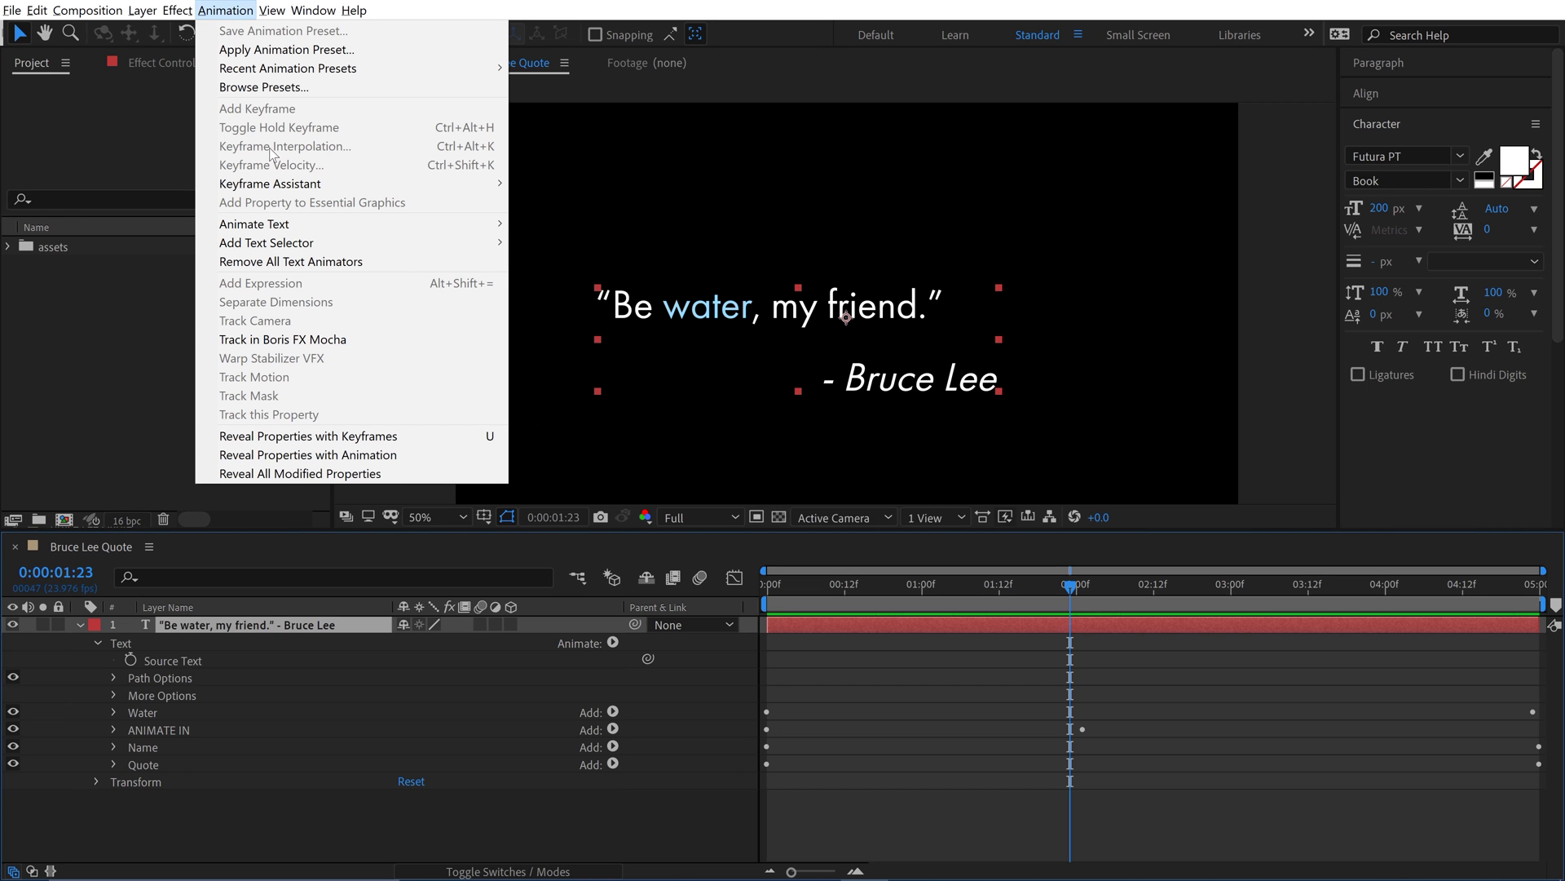
# - Add a new range-selector animator named Quotation Marks
pyautogui.moveTo(353, 243)
pyautogui.click(546, 242)
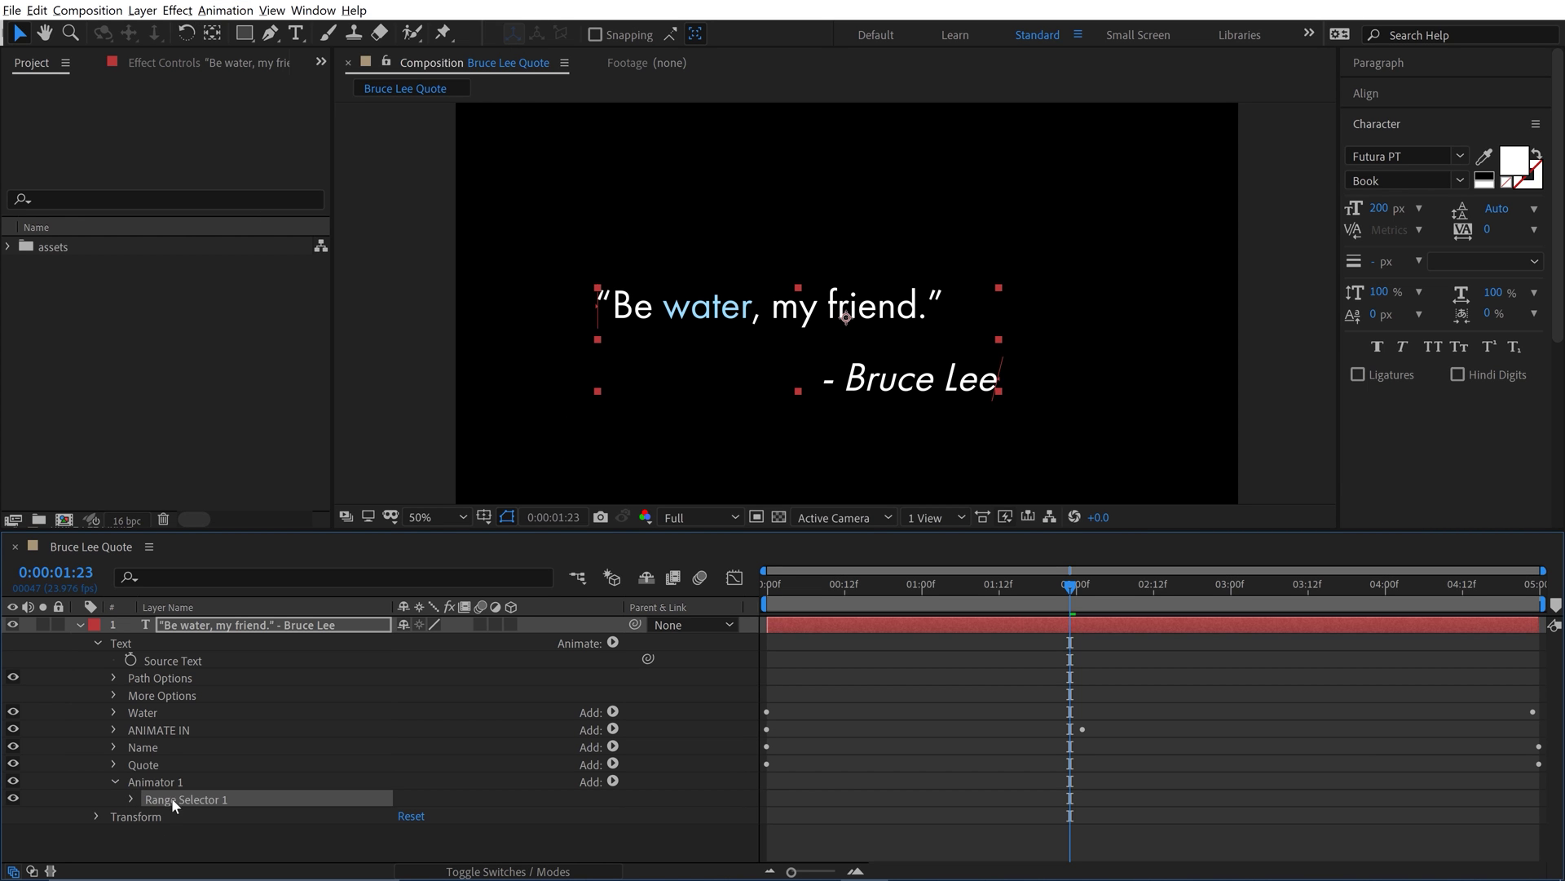
pyautogui.click(169, 779)
pyautogui.press('Return')
pyautogui.write('Quot')
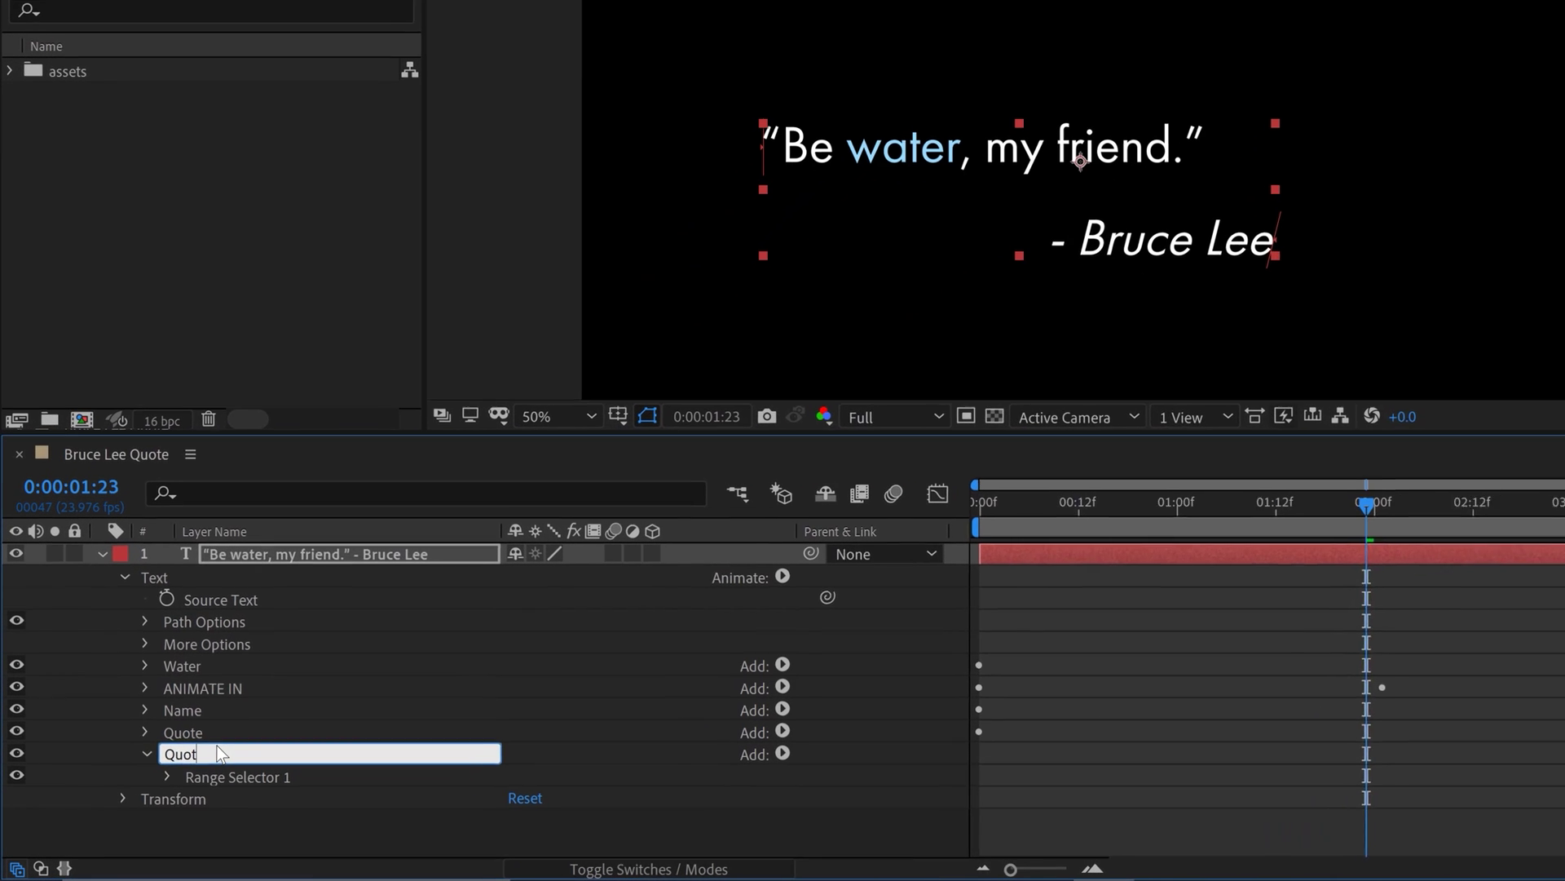
pyautogui.write('ation Marks')
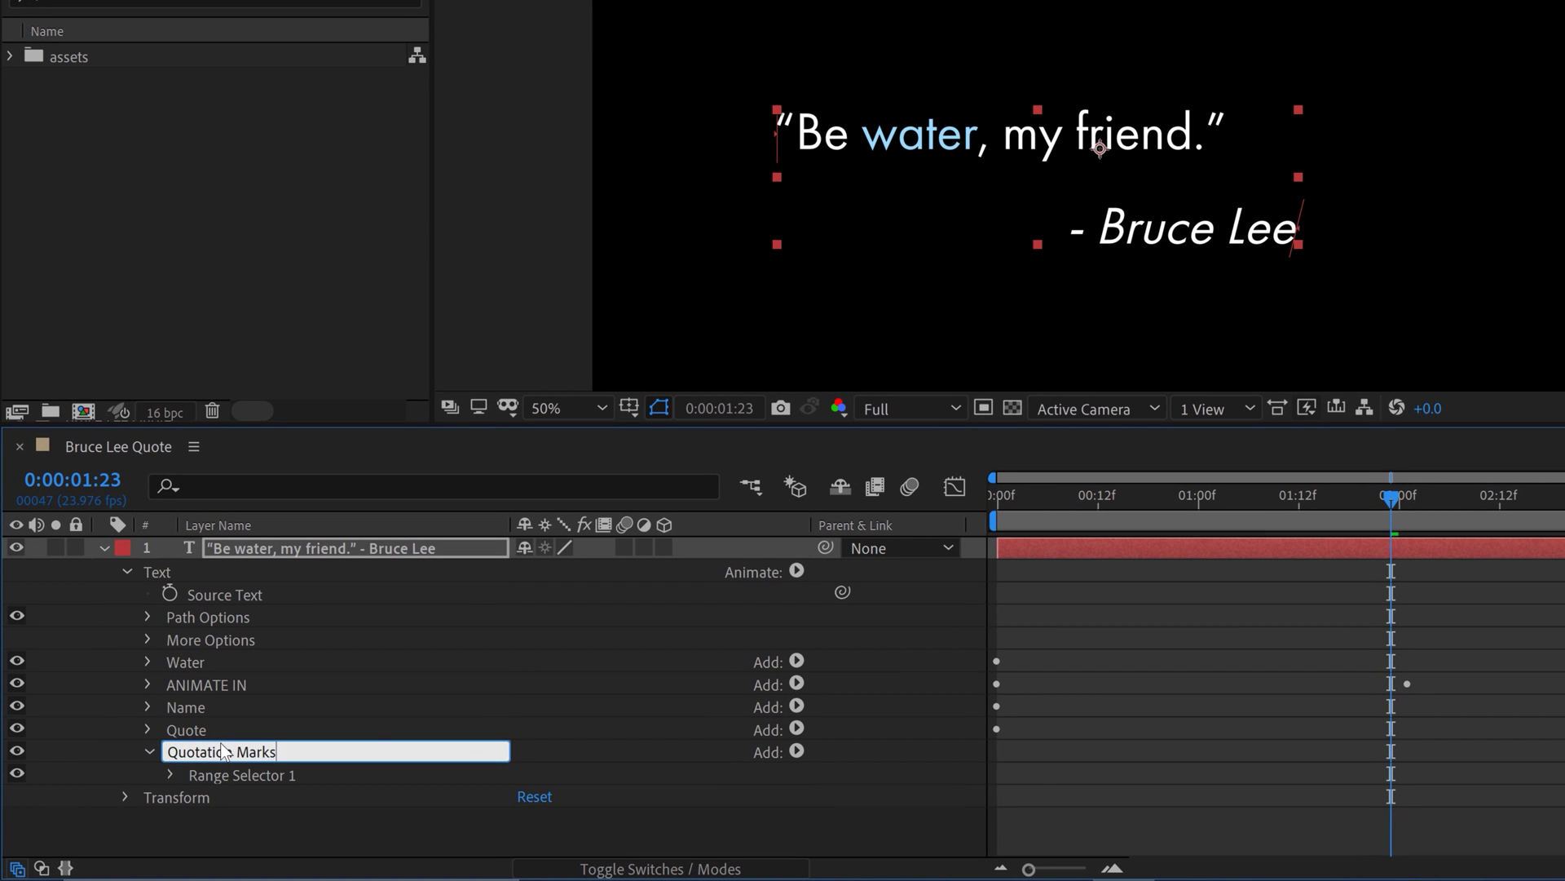
pyautogui.press('Return')
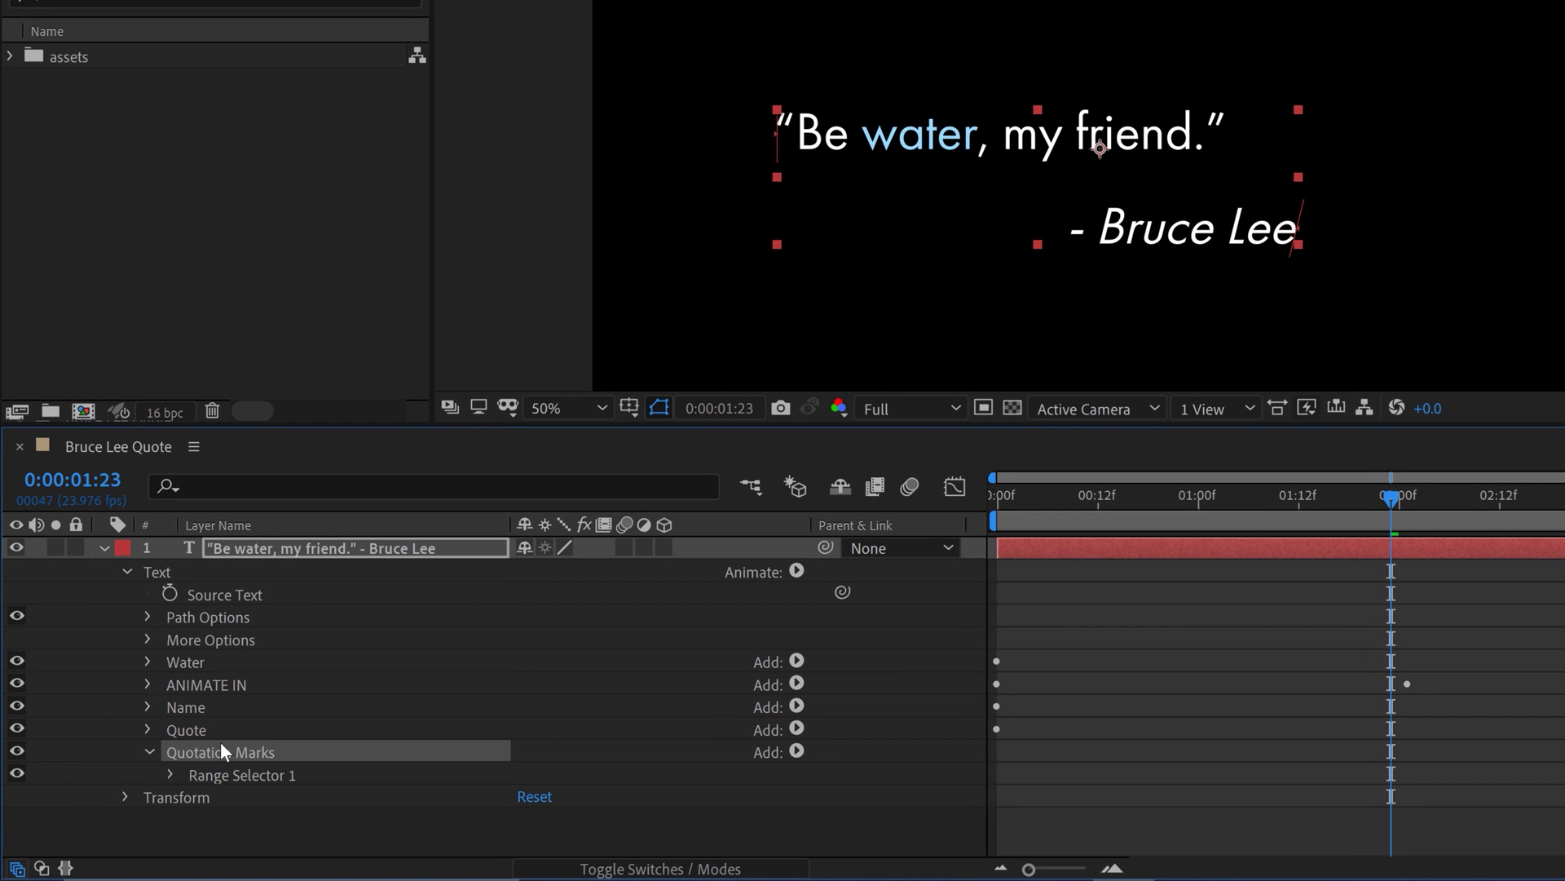
# - Duplicate Quotation Marks' Range Selector 1 with Ctrl+D to create Range Selector 2
pyautogui.press('Down')
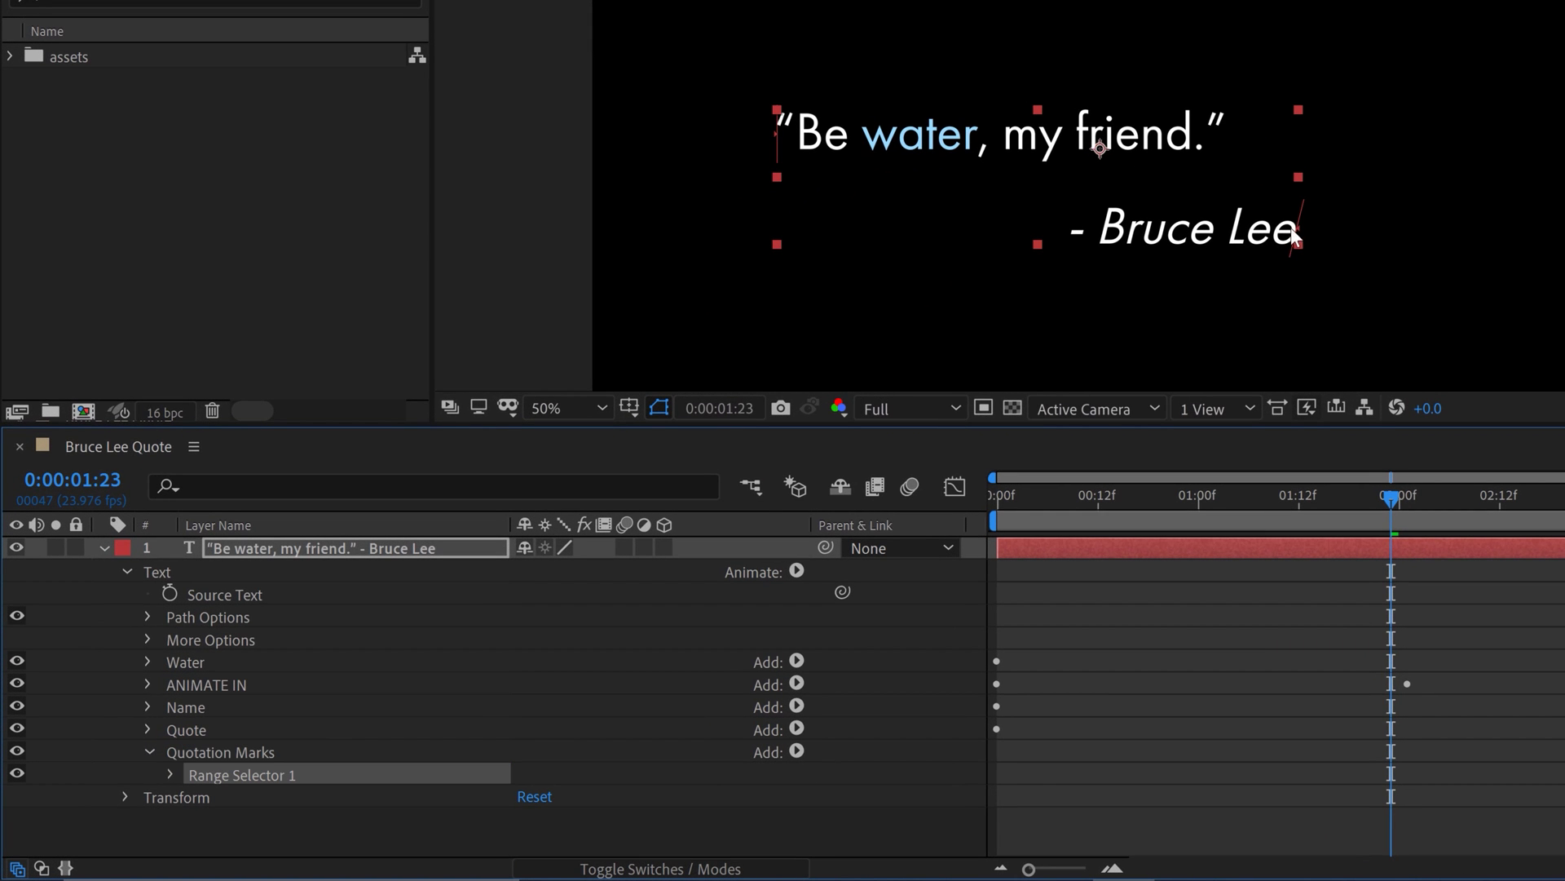
pyautogui.click(998, 185)
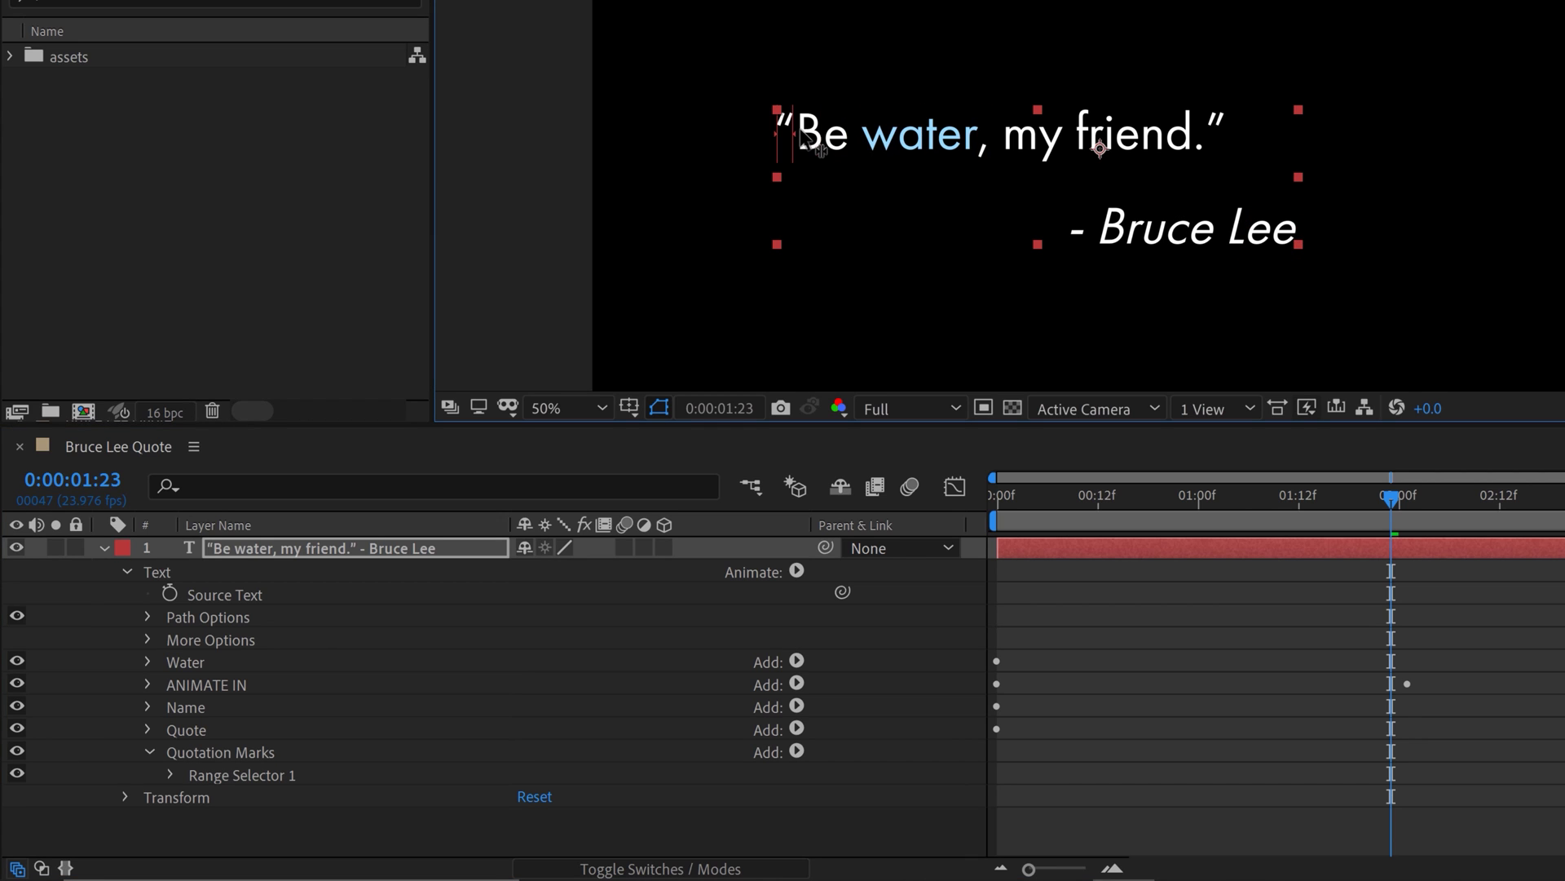
pyautogui.click(208, 766)
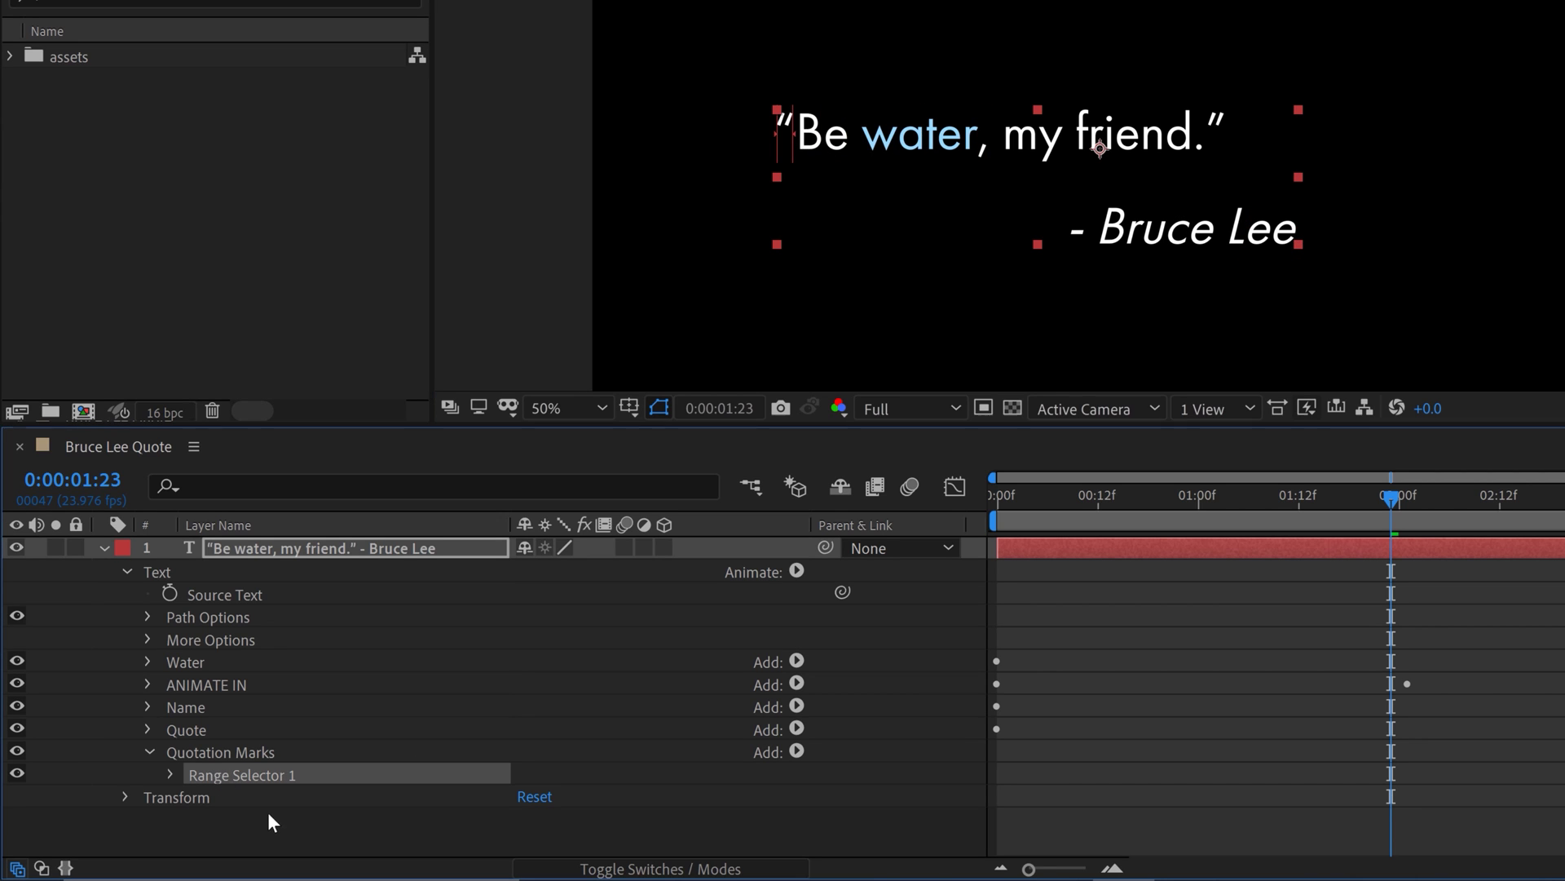
pyautogui.hotkey('ctrl', 'd')
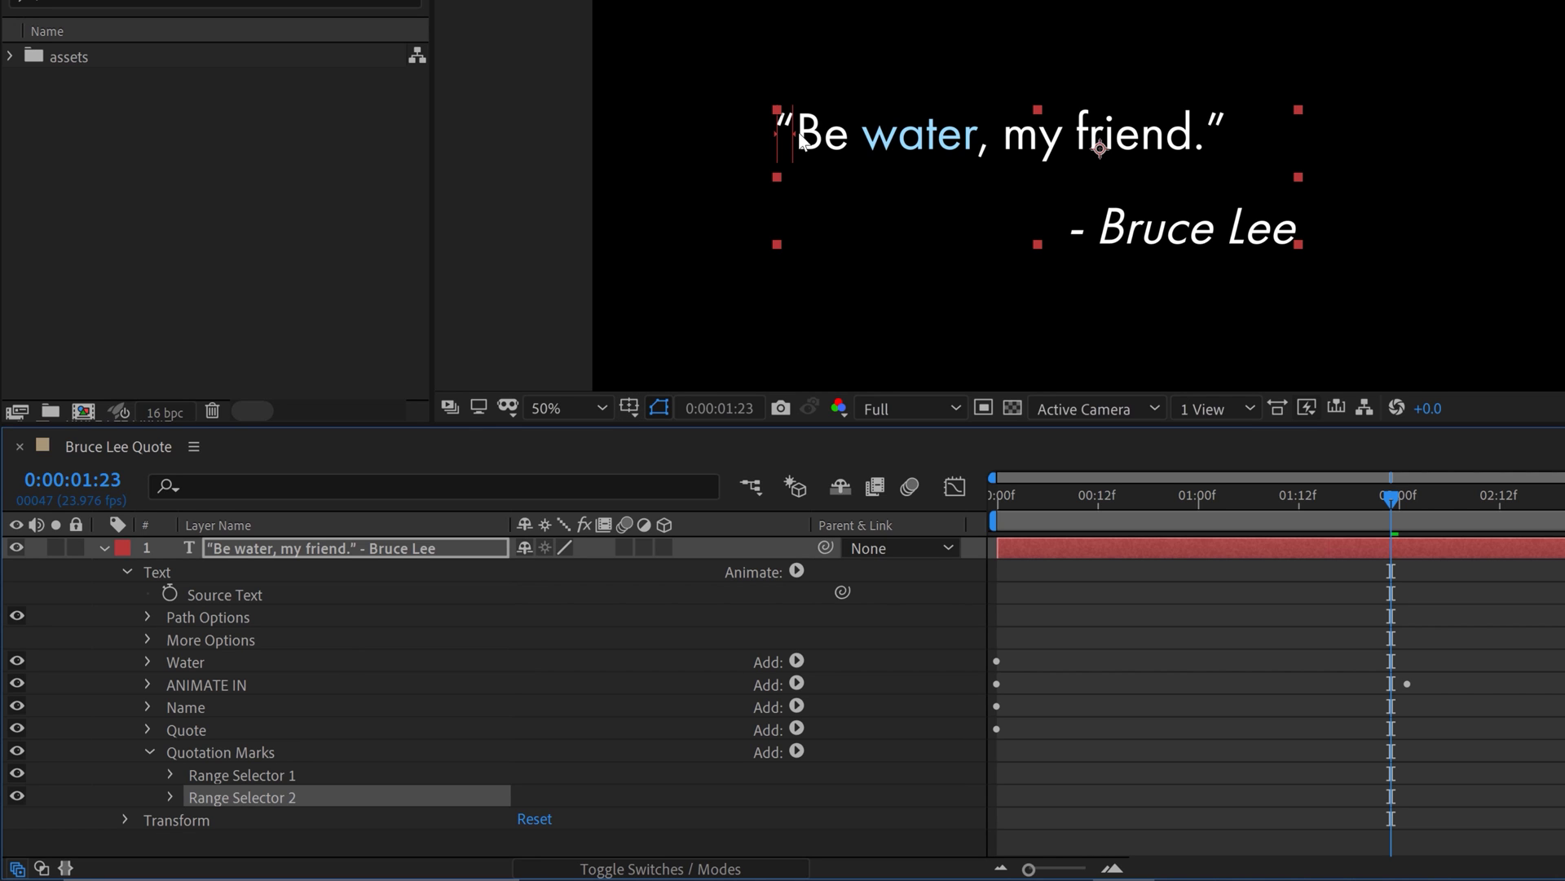
pyautogui.scroll(2, 1040, 140)
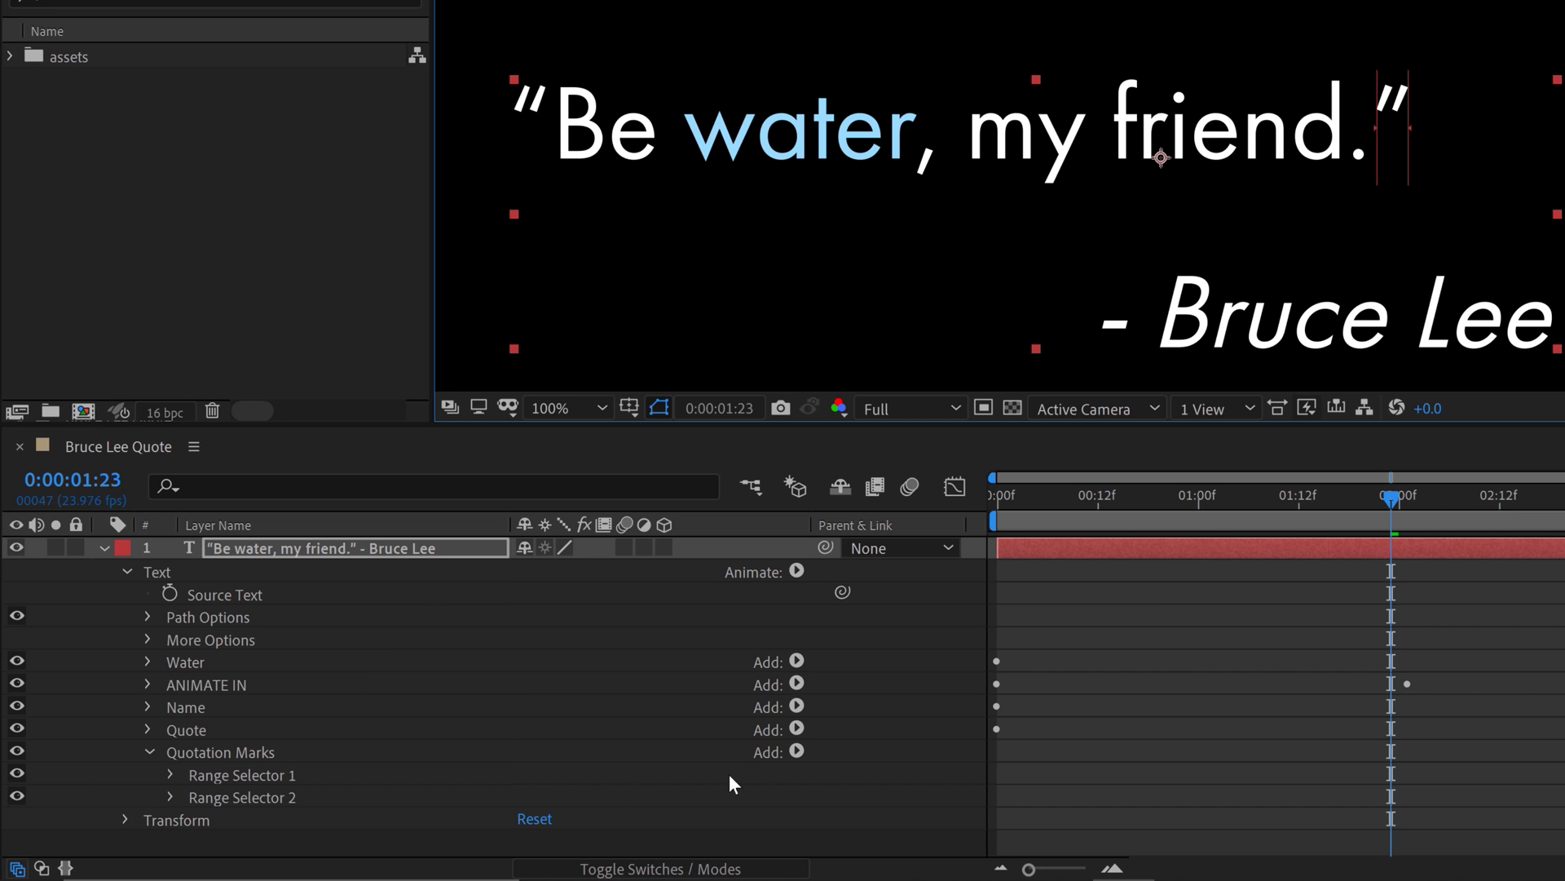
# - Add Position to Quotation Marks, keyframing it from 0,-200 down to 0,0
pyautogui.click(799, 751)
pyautogui.moveTo(852, 757)
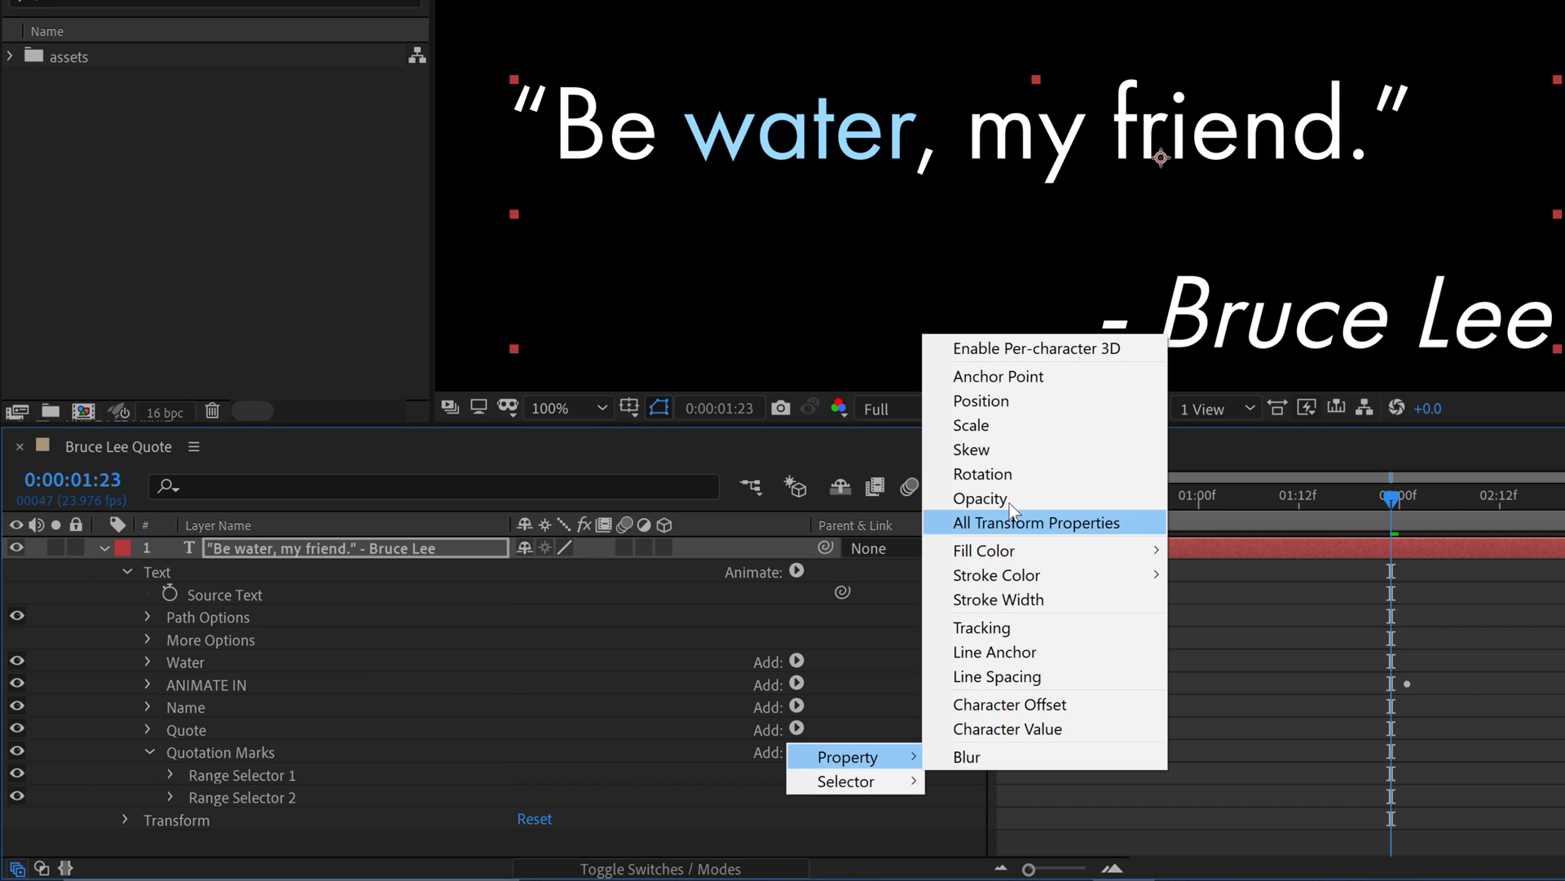
pyautogui.click(991, 400)
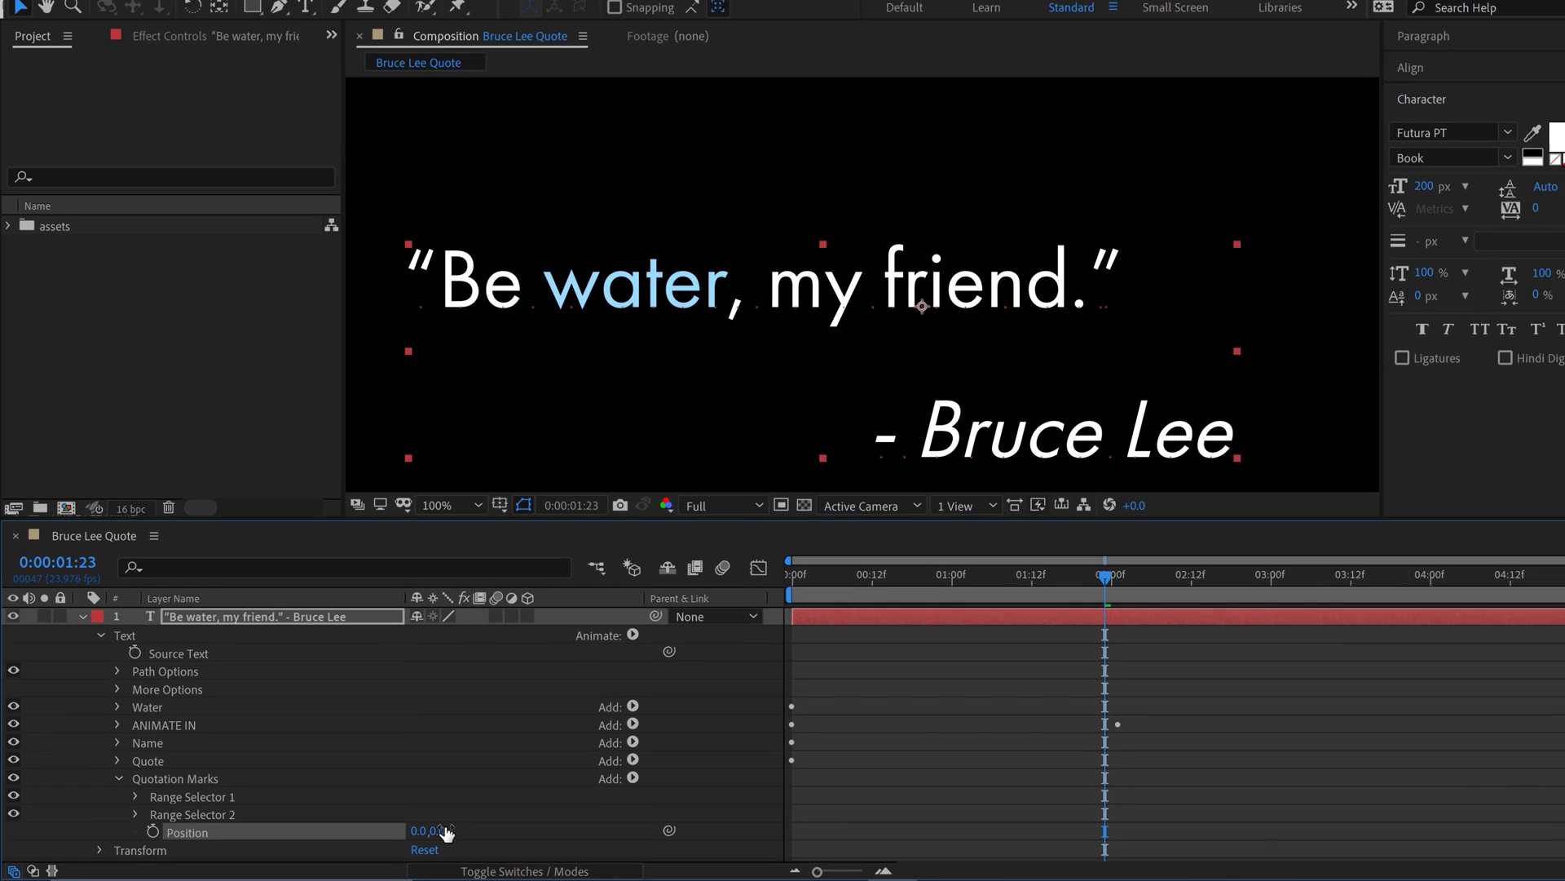
pyautogui.moveTo(530, 817); pyautogui.dragTo(566, 808)
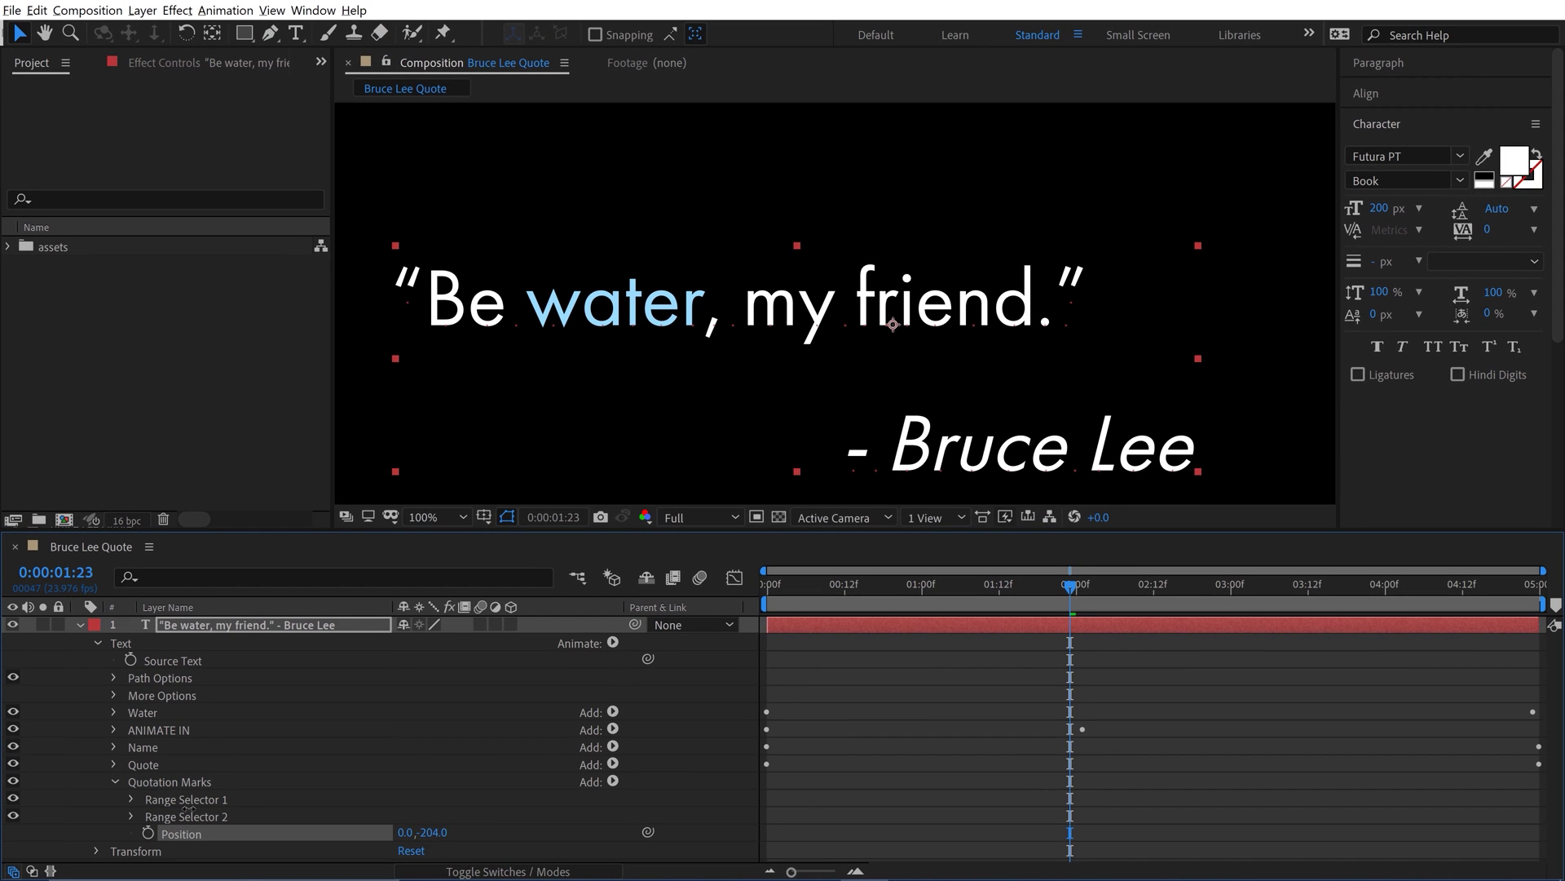
pyautogui.moveTo(249, 807); pyautogui.dragTo(438, 823)
pyautogui.press('Return')
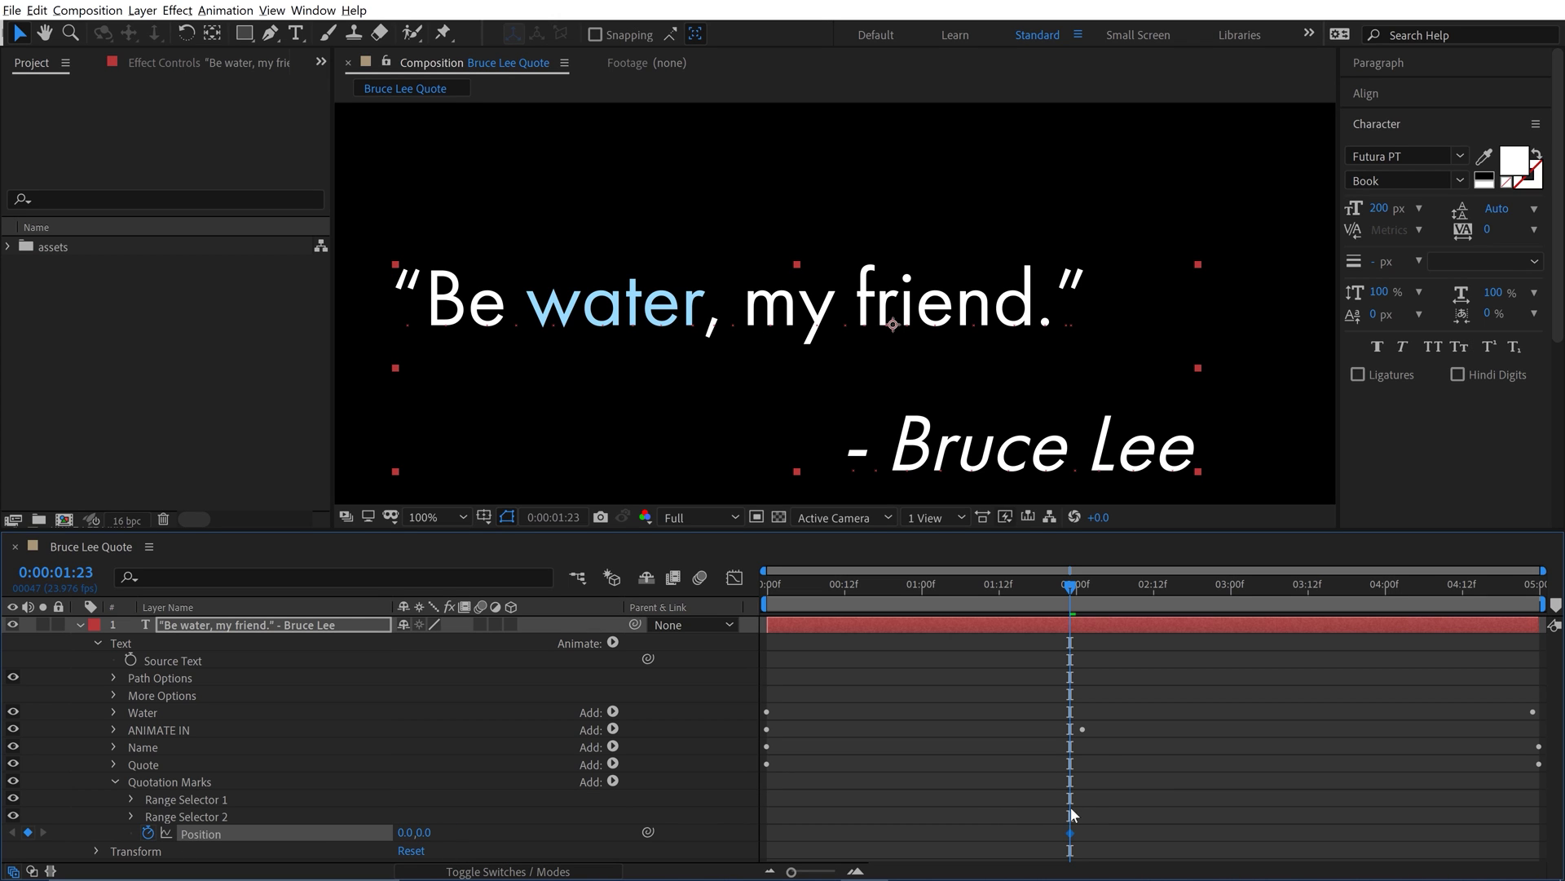
# - Retime the two Position keyframes so the marks drop later
pyautogui.moveTo(1071, 595); pyautogui.dragTo(1012, 610)
pyautogui.click(910, 831)
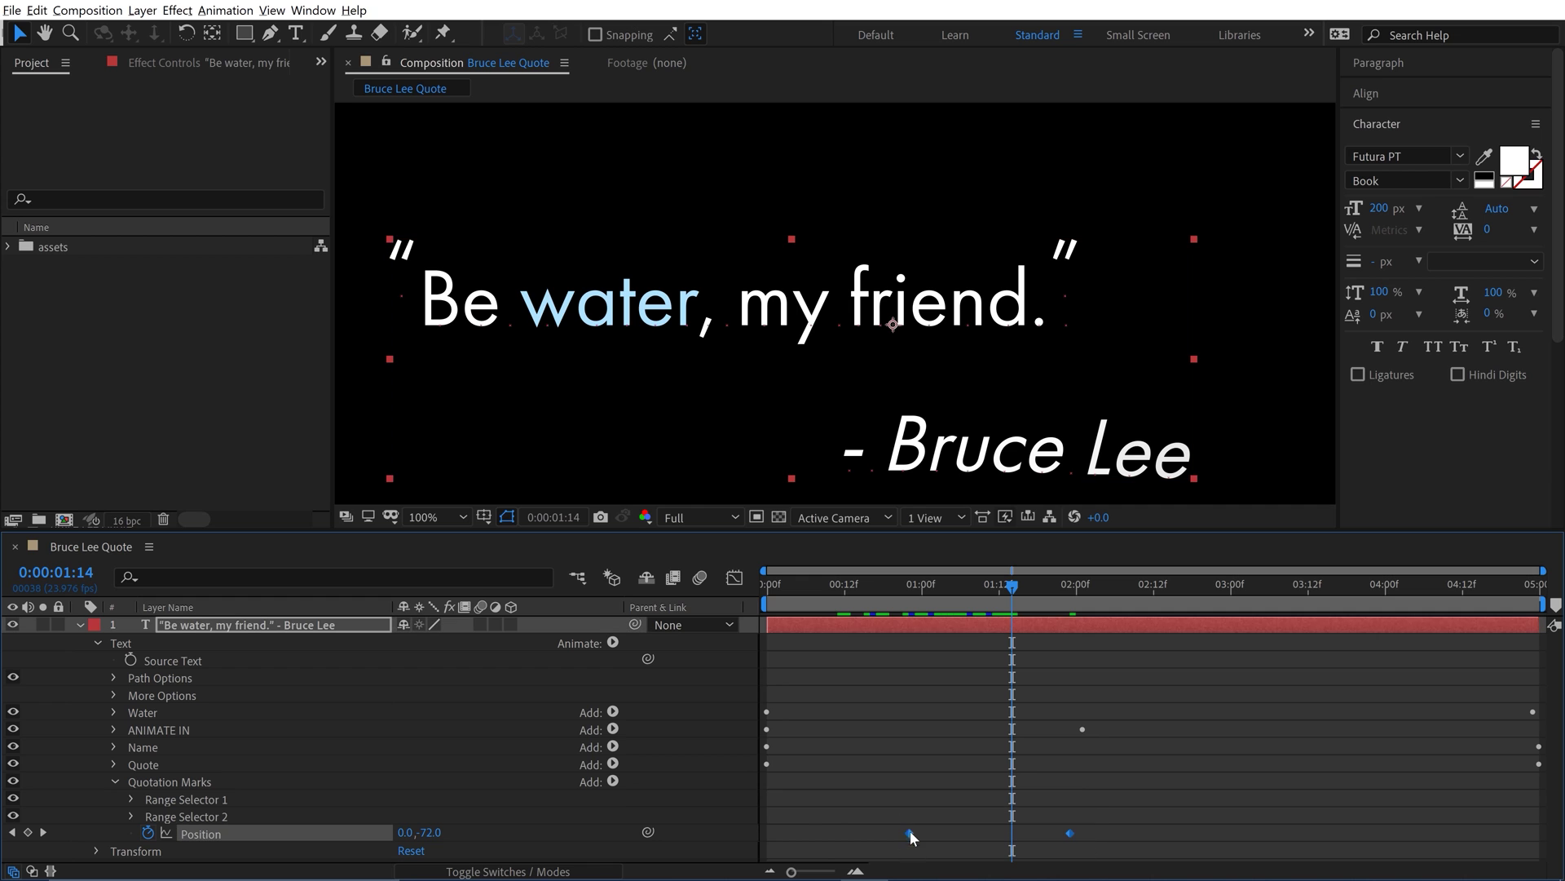
pyautogui.moveTo(911, 832); pyautogui.dragTo(970, 832)
pyautogui.click(1112, 829)
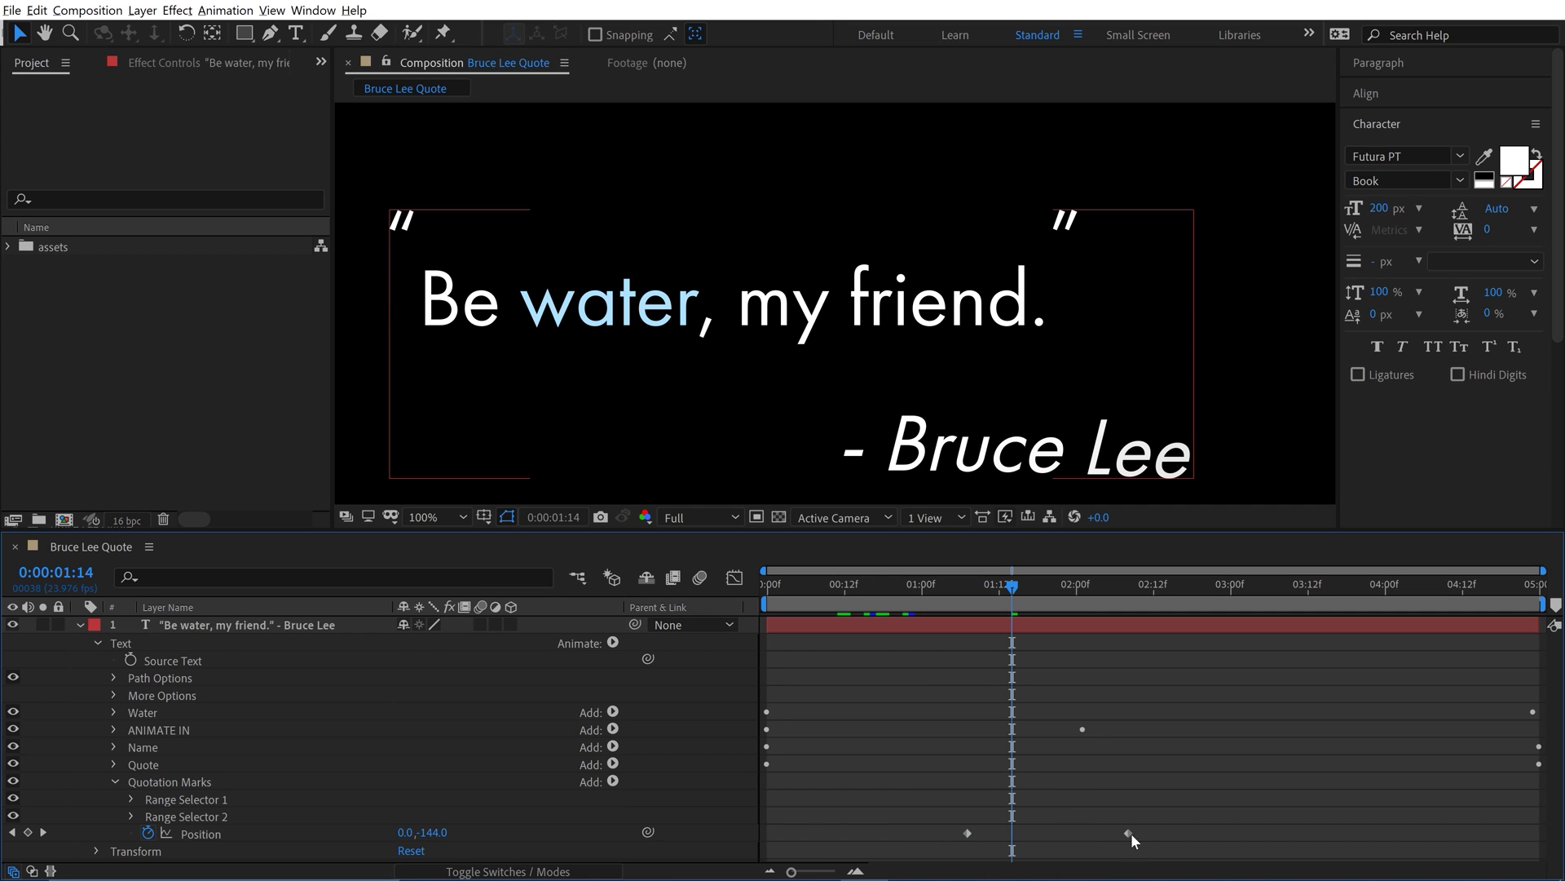
pyautogui.moveTo(1129, 834); pyautogui.dragTo(1090, 836)
# - Apply Easy Ease to both Position keyframes, refine the speed curve, and play back
pyautogui.rightClick(970, 832)
pyautogui.moveTo(1060, 822)
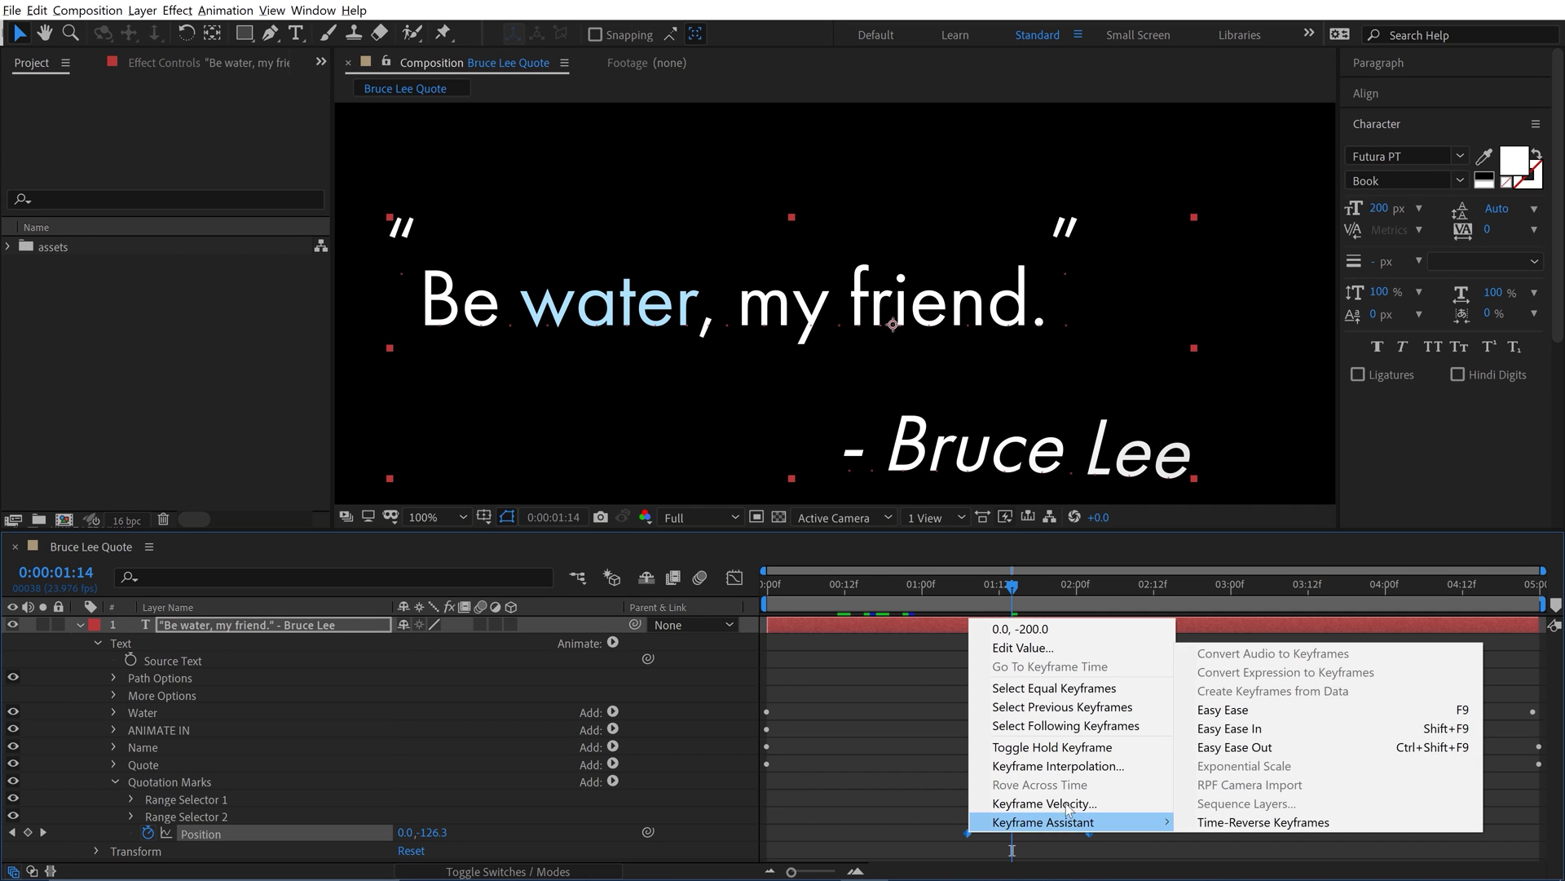
pyautogui.click(1223, 709)
pyautogui.click(735, 578)
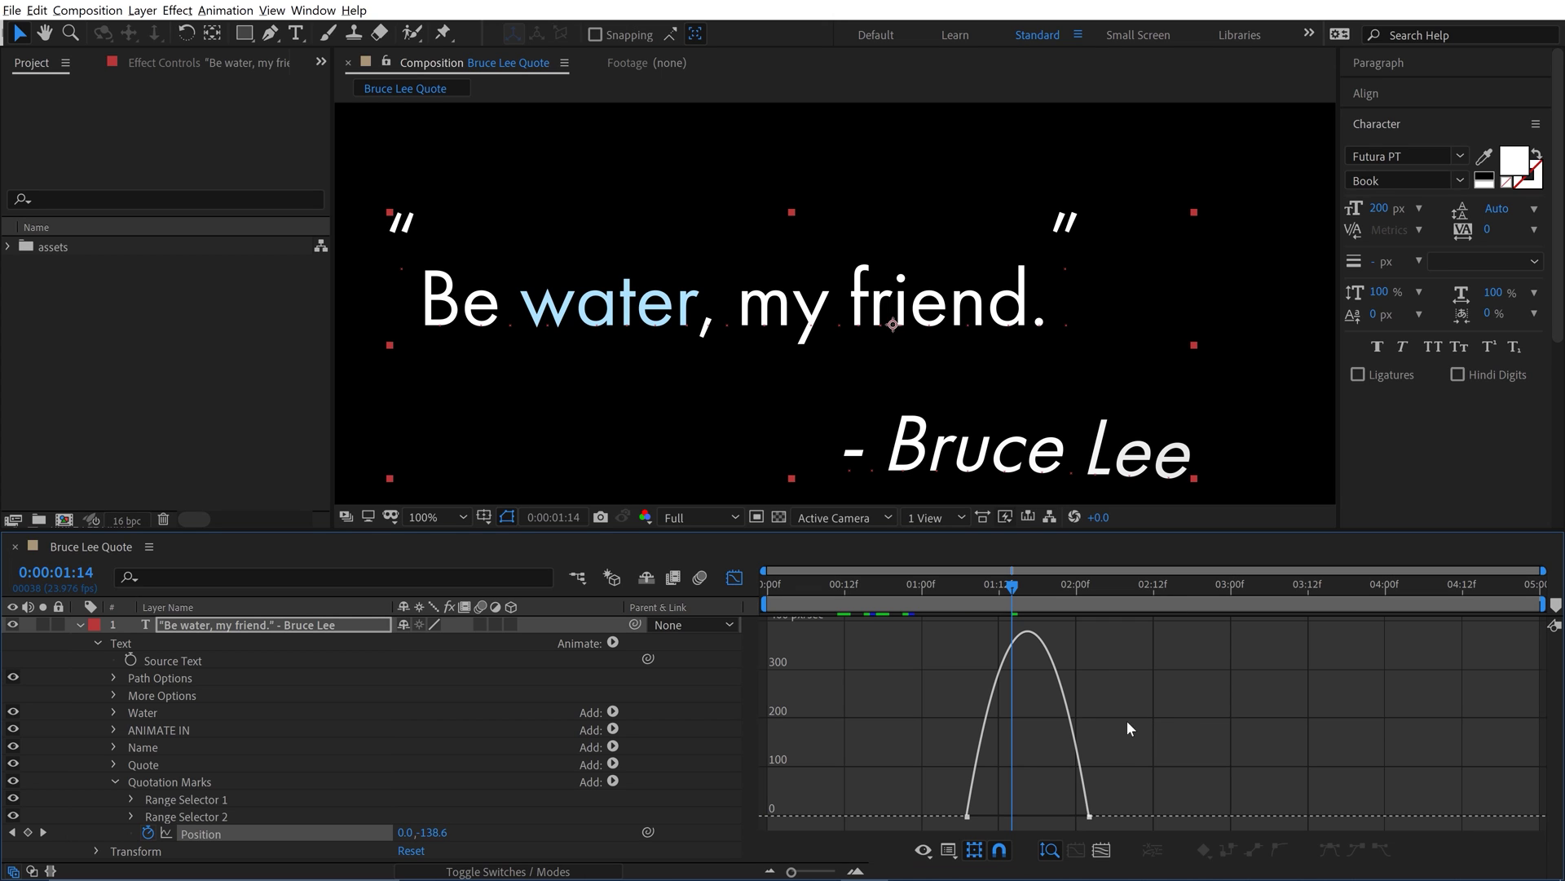
pyautogui.moveTo(1123, 767); pyautogui.dragTo(1032, 816)
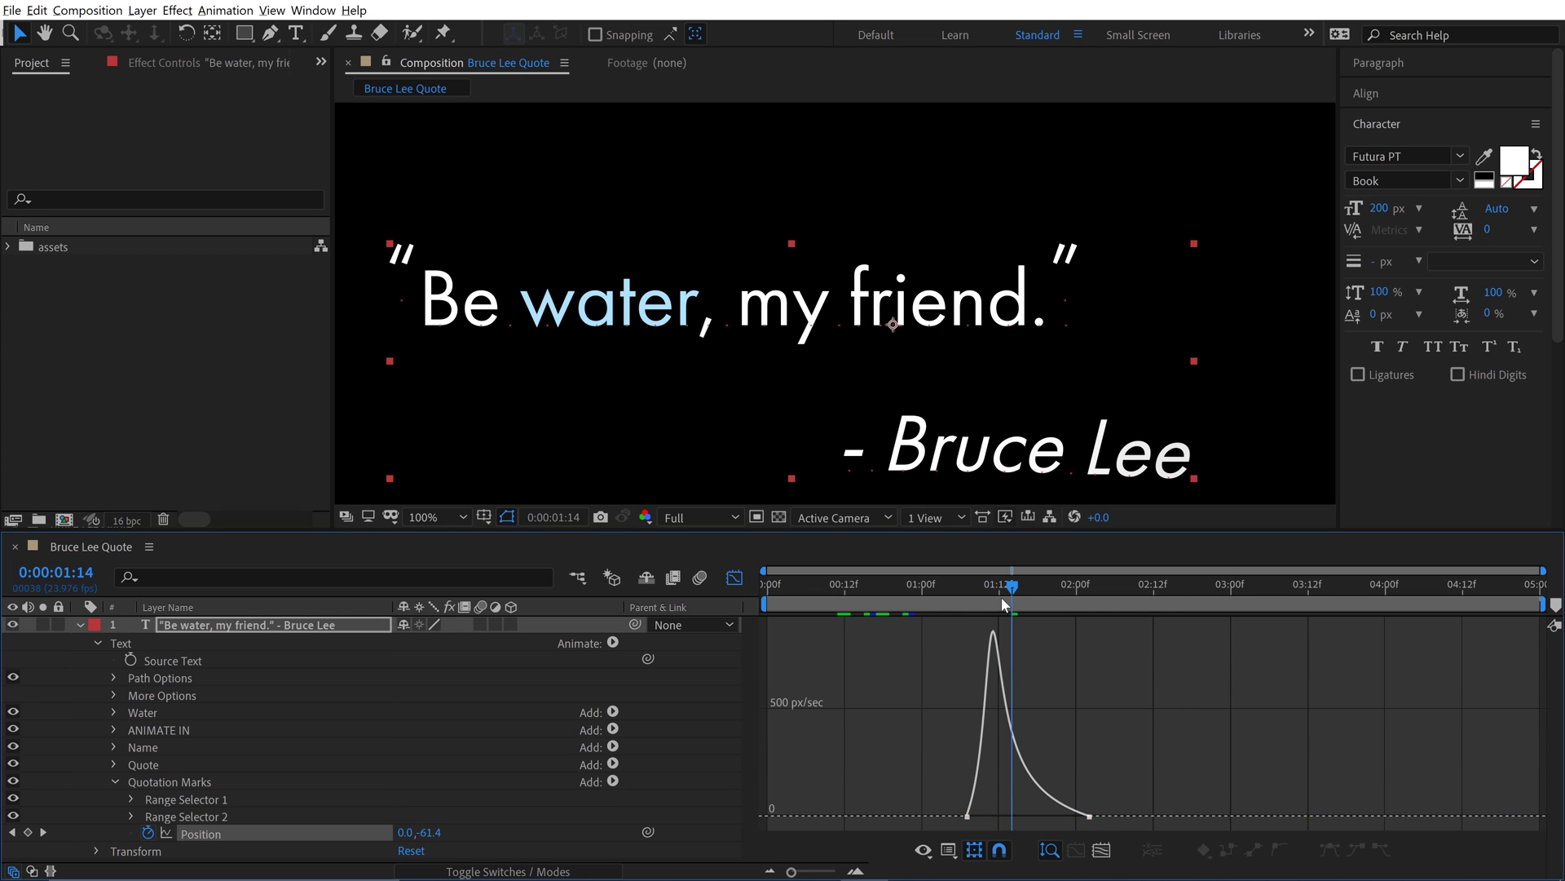
pyautogui.moveTo(1001, 595); pyautogui.dragTo(958, 587)
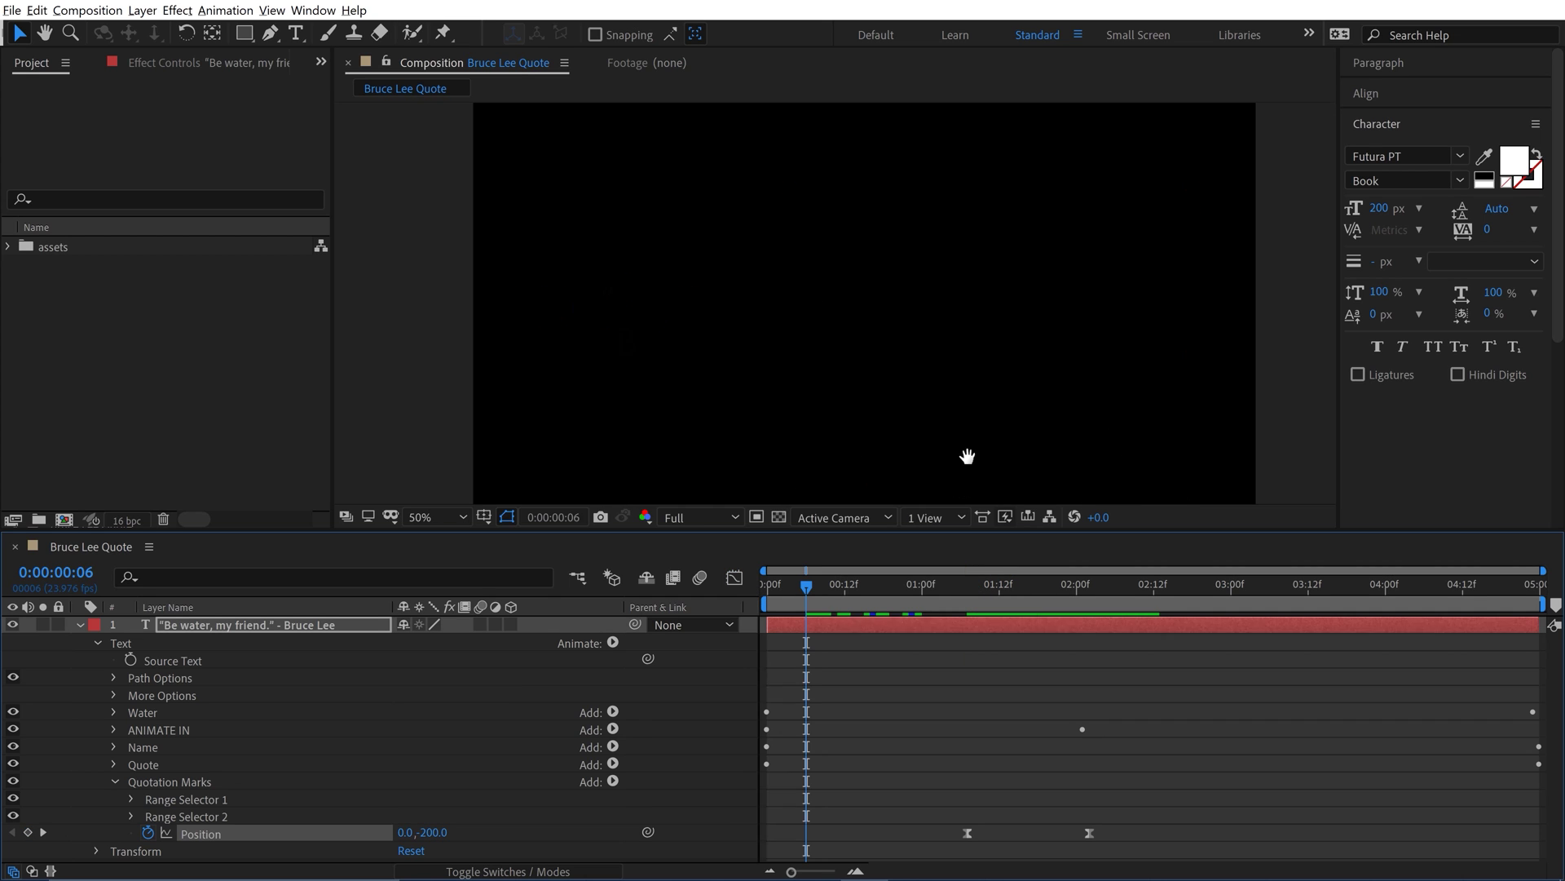
pyautogui.press('space')
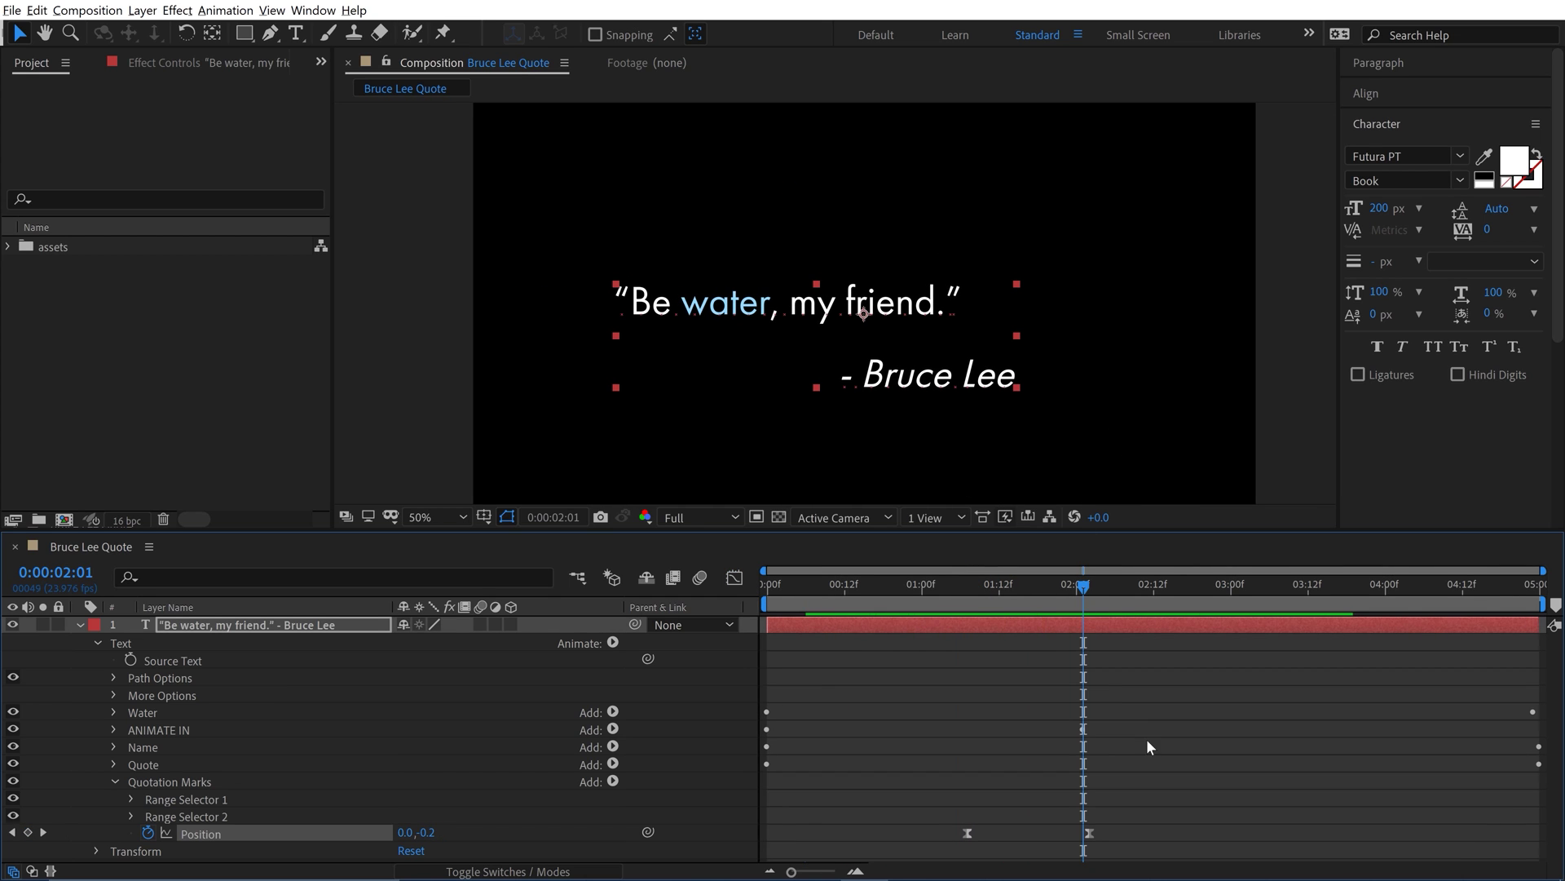
# - Add Opacity to Quotation Marks, starting at 0% on the first Position keyframe, and play back the fade-in
pyautogui.moveTo(1085, 588); pyautogui.dragTo(965, 604)
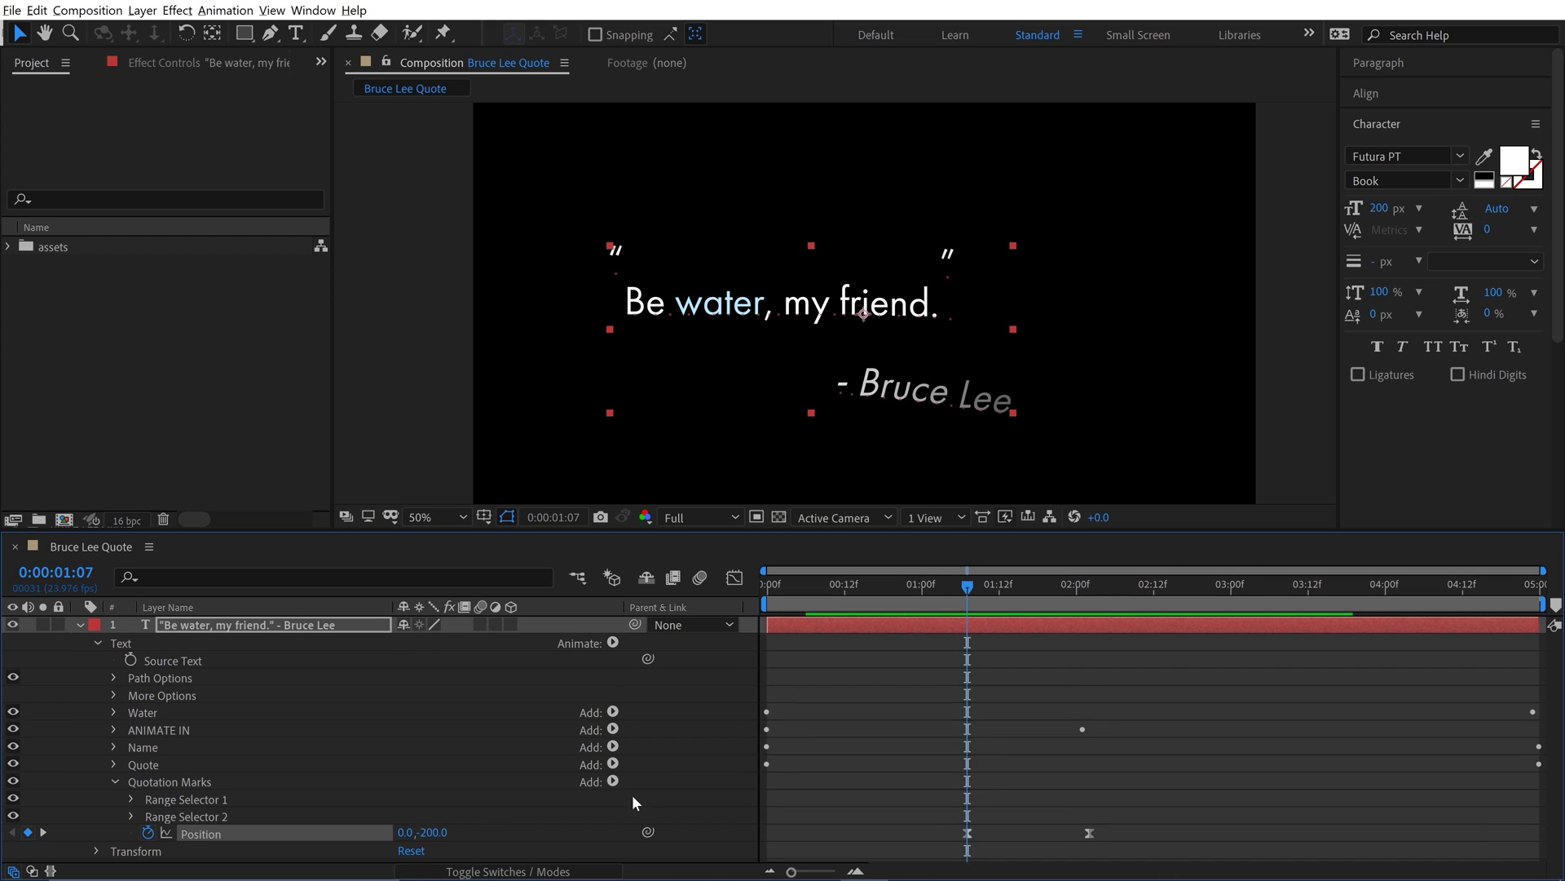
pyautogui.moveTo(629, 788)
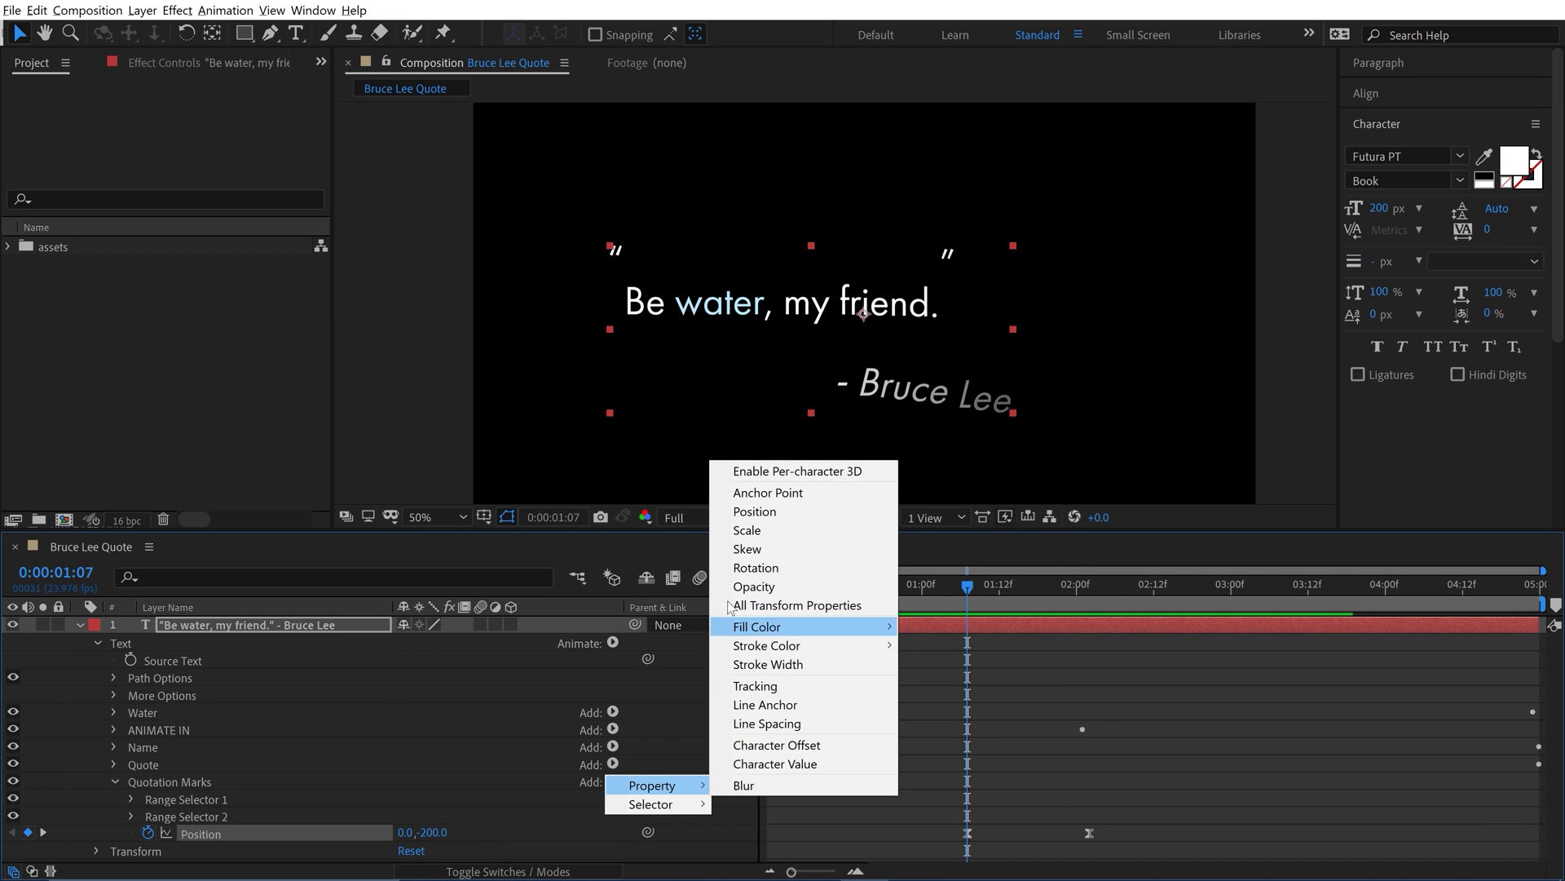
pyautogui.click(750, 586)
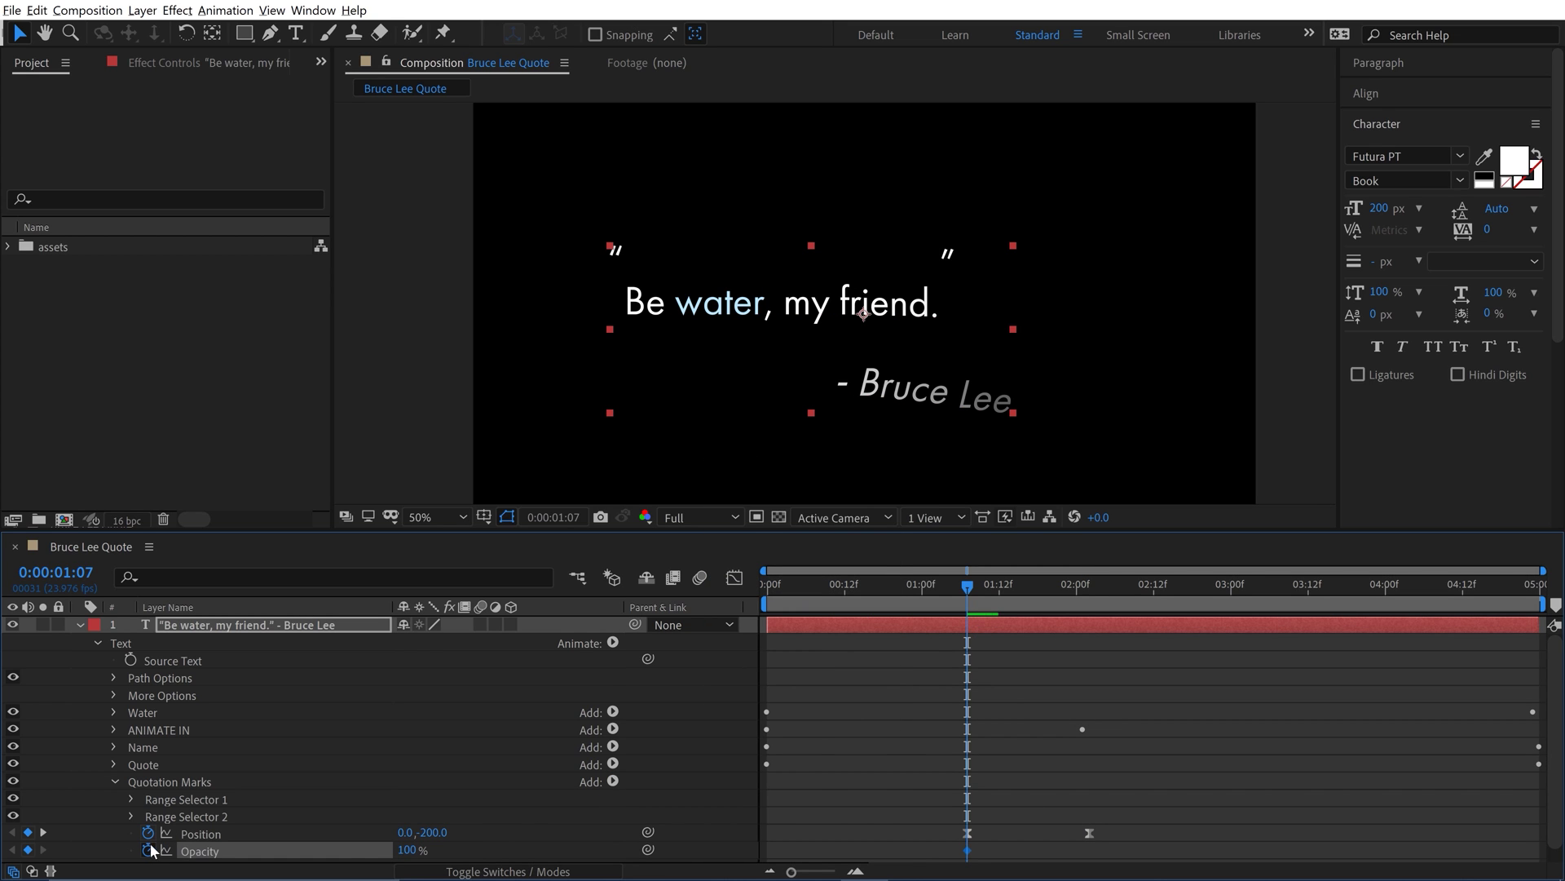
pyautogui.moveTo(1064, 850); pyautogui.dragTo(1089, 850)
pyautogui.press('Return')
pyautogui.press('space')
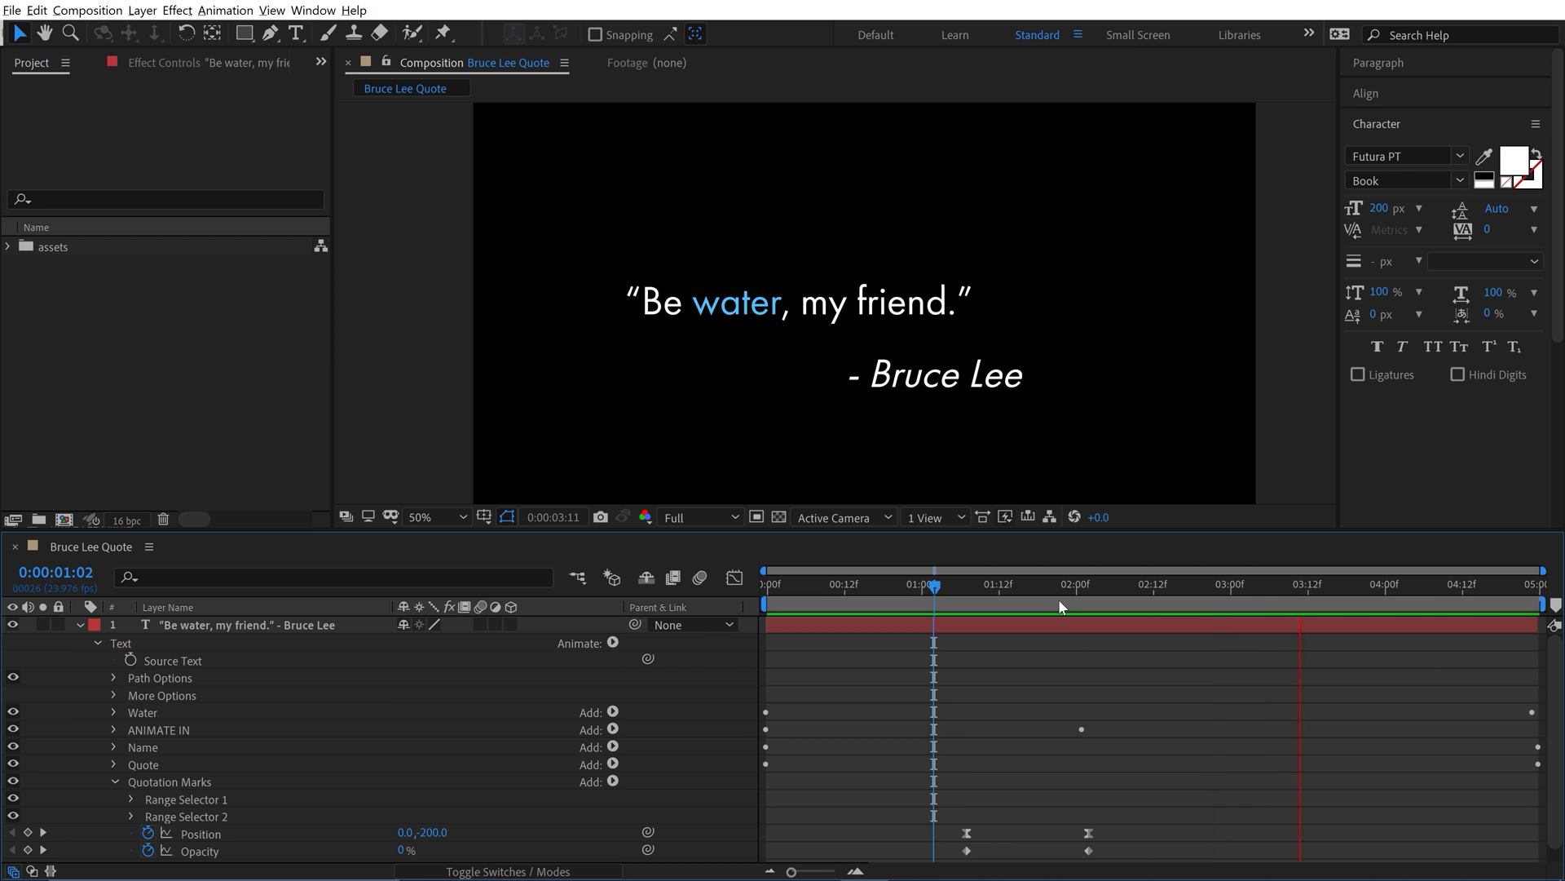
# - Copy ANIMATE IN's two Offset keyframes and paste them at 02:11
pyautogui.click(114, 781)
pyautogui.click(174, 723)
pyautogui.click(114, 728)
pyautogui.moveTo(1125, 680); pyautogui.dragTo(746, 721)
pyautogui.moveTo(1176, 594); pyautogui.dragTo(1147, 589)
pyautogui.hotkey('ctrl', 'v')
# - Time-reverse the pasted Offset keyframes so the quote animates out, and preview it
pyautogui.rightClick(1148, 695)
pyautogui.moveTo(1178, 681)
pyautogui.click(964, 851)
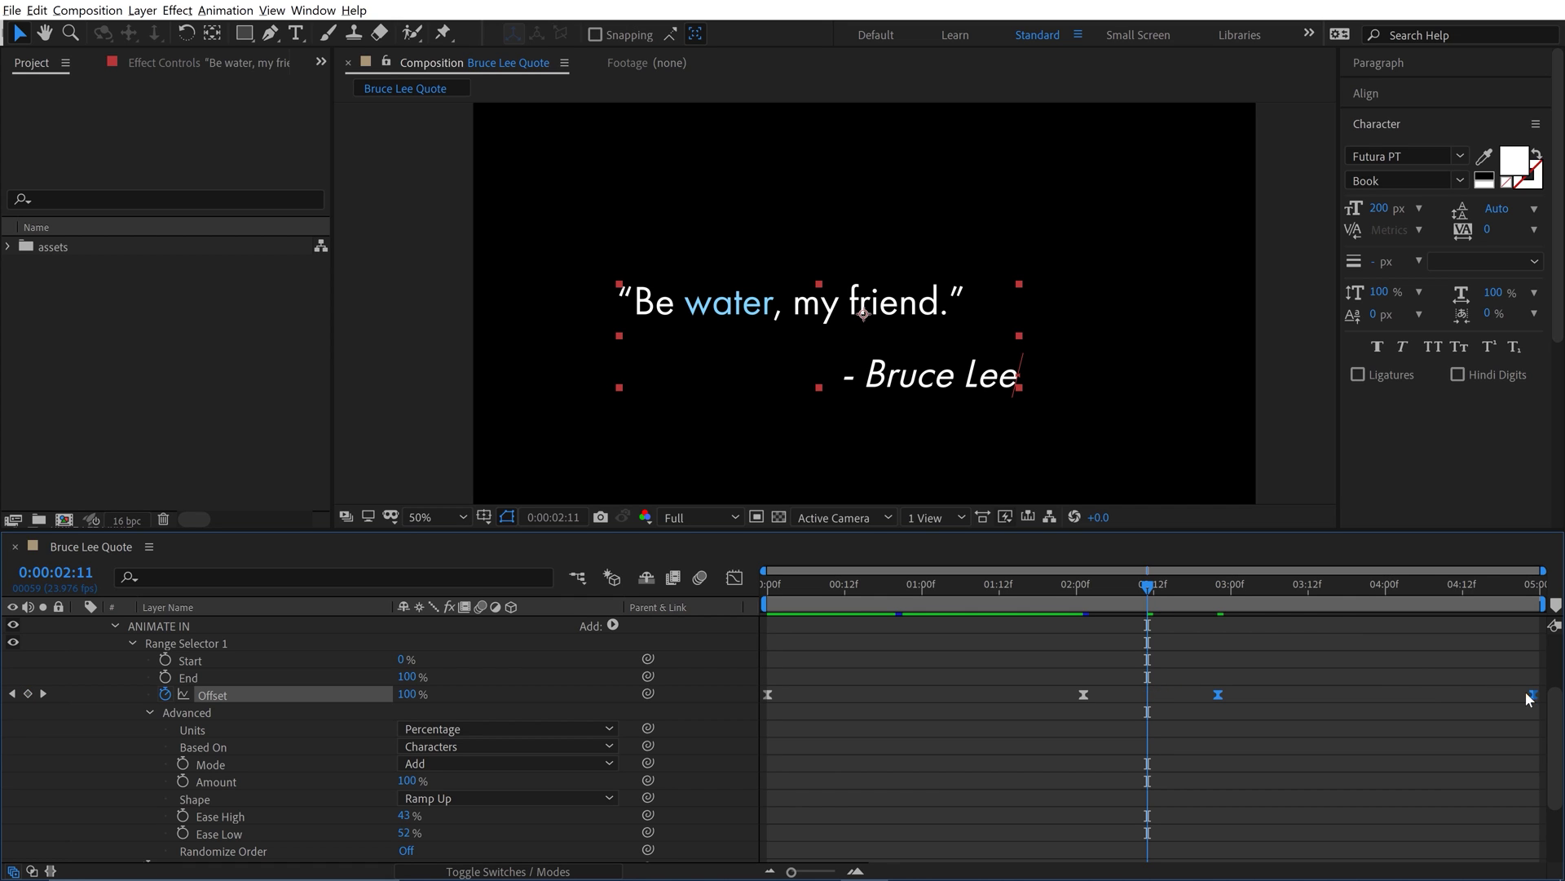
pyautogui.moveTo(1211, 590); pyautogui.dragTo(1476, 579)
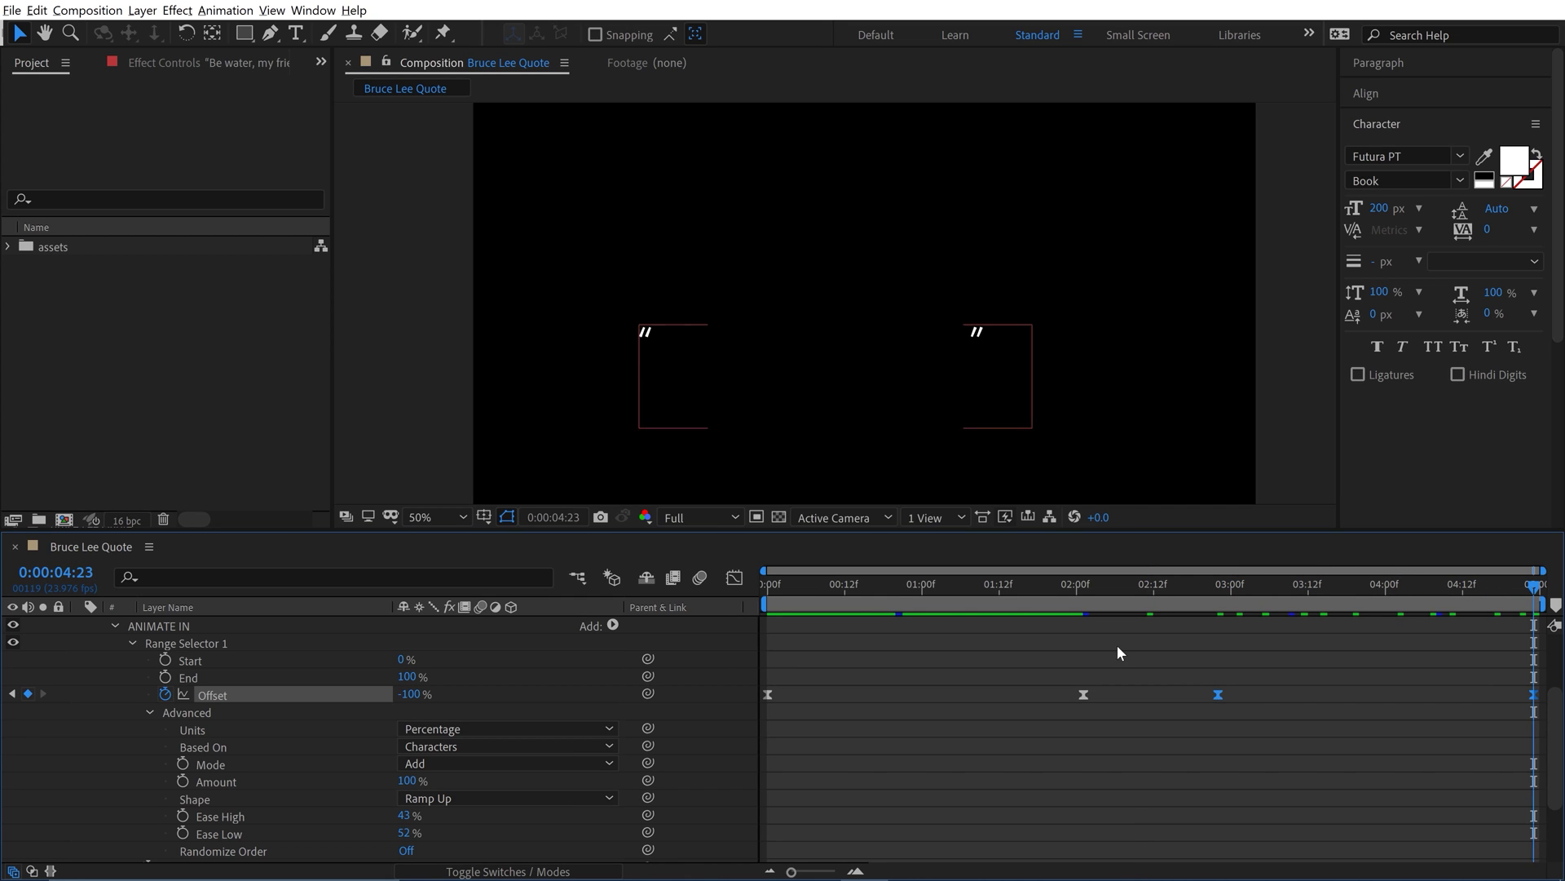
pyautogui.press('F2')
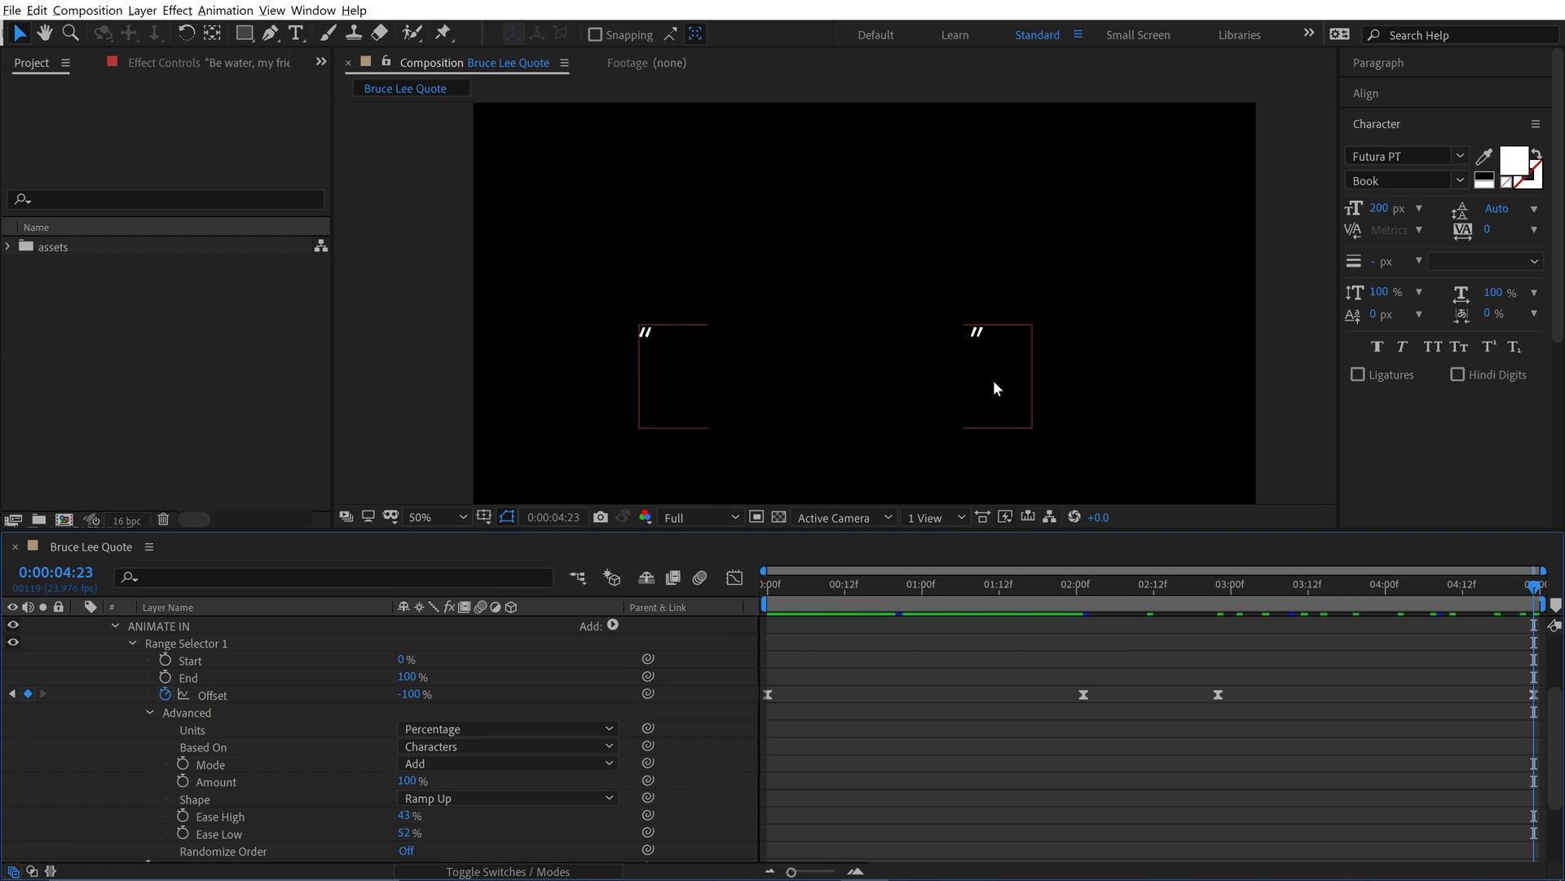
# - Collapse ANIMATE IN and drag it below Quotation Marks in the text layer's animator list
pyautogui.click(114, 625)
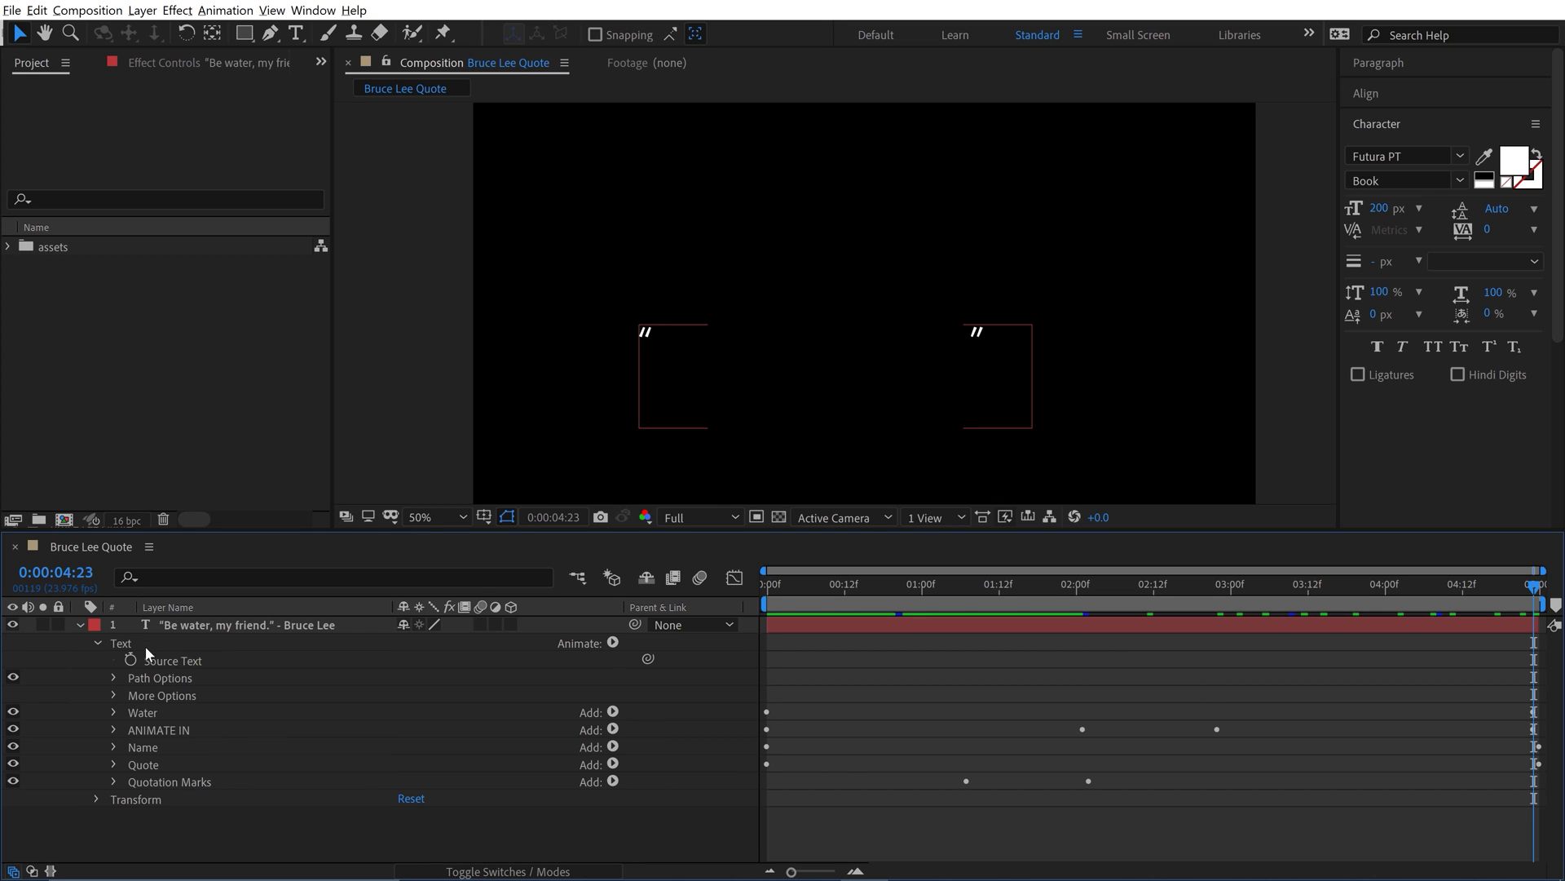
pyautogui.click(158, 727)
pyautogui.moveTo(154, 727); pyautogui.dragTo(154, 786)
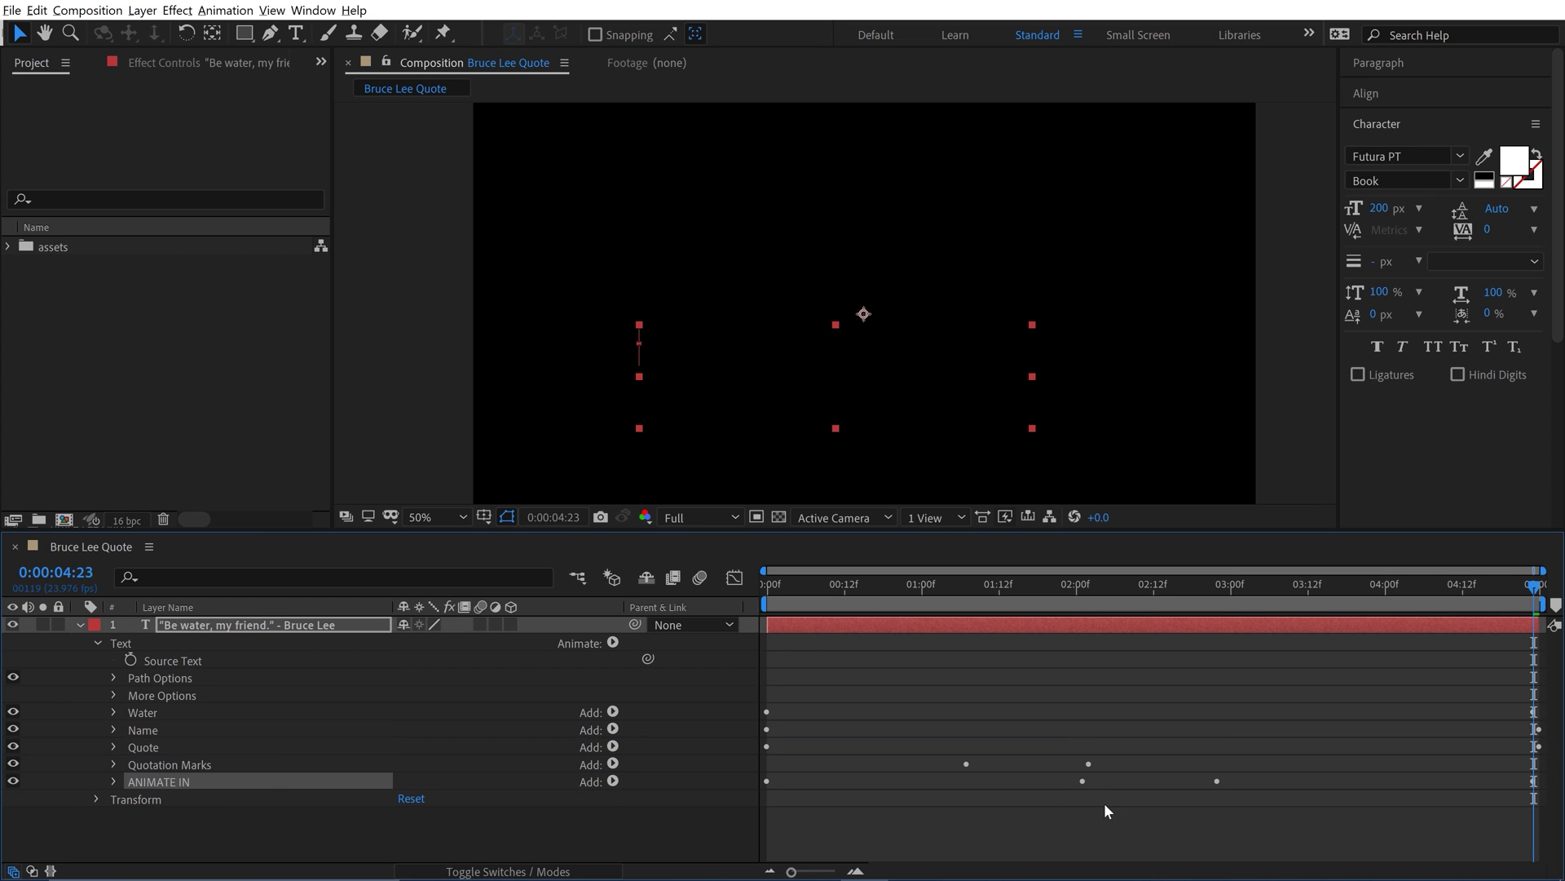
pyautogui.click(936, 828)
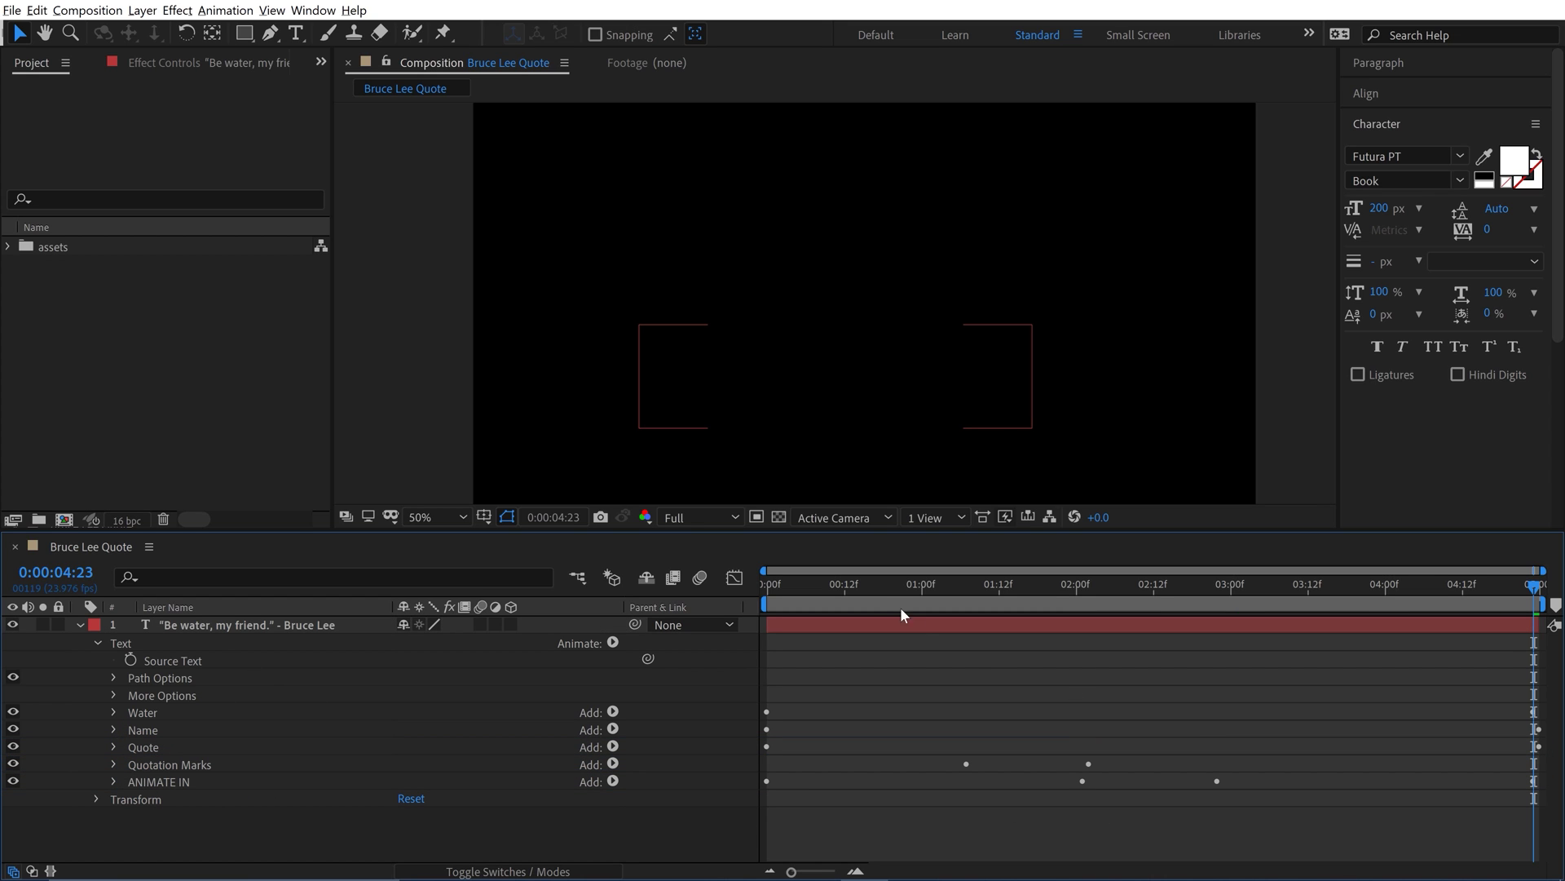